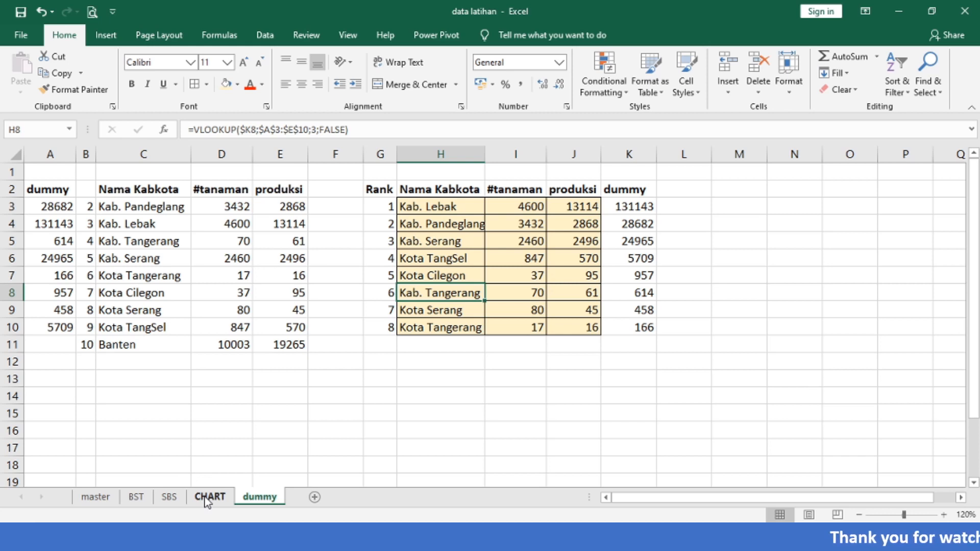
Step: On the CHART sheet, enter the heading Kabupaten/Kota in cell B7
click(208, 497)
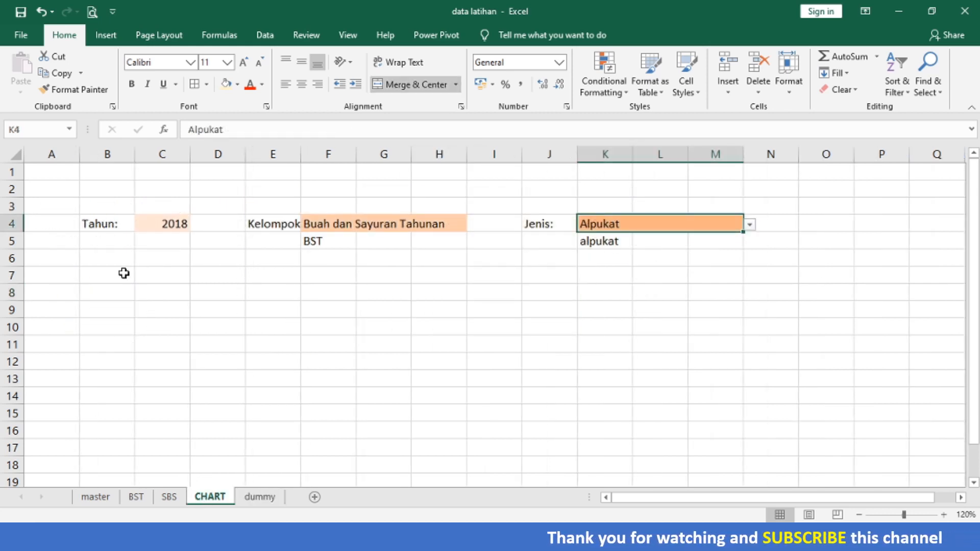
click(108, 275)
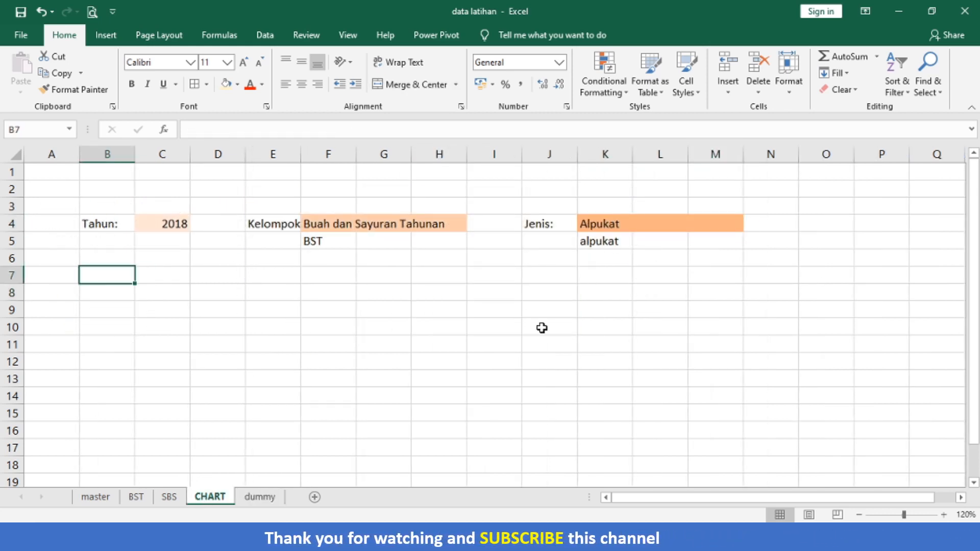
text(Kabupaten/Kota)
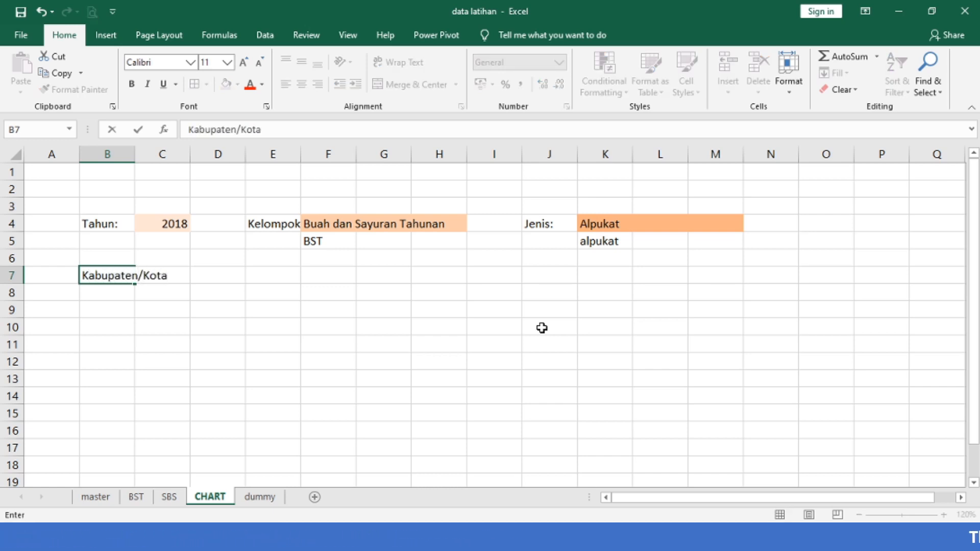
key(Return)
Step: Enter the heading Satuan Panen in cell D7
key(Up)
key(Right)
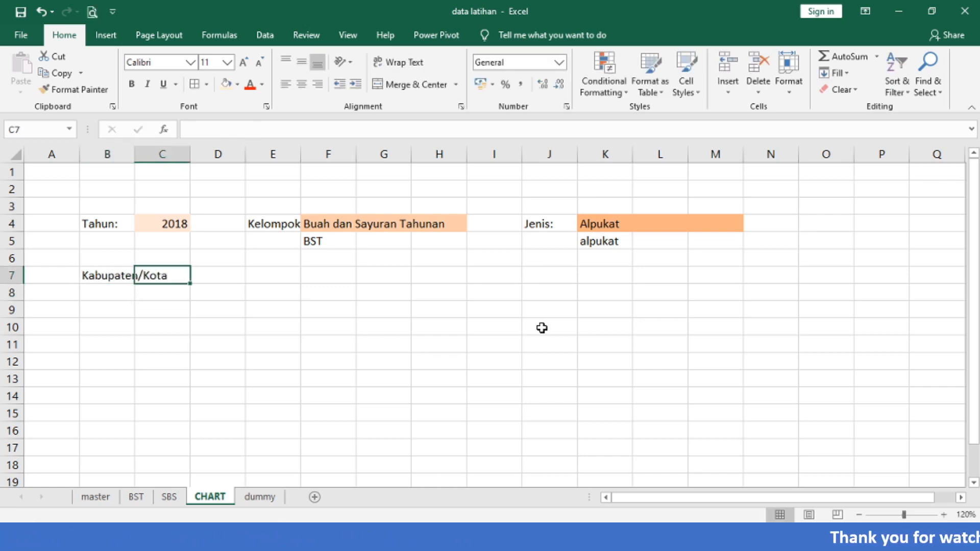
key(Right)
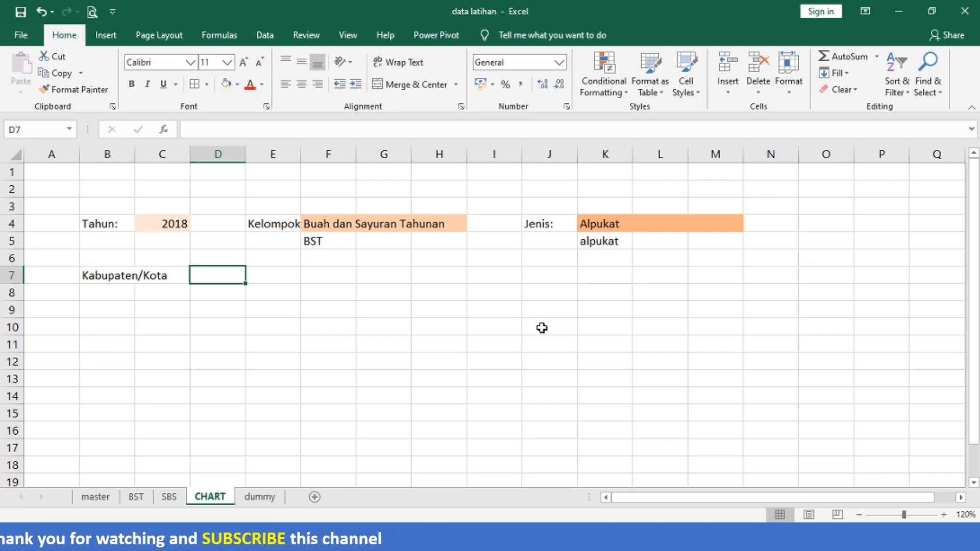
text(Satuan Panen)
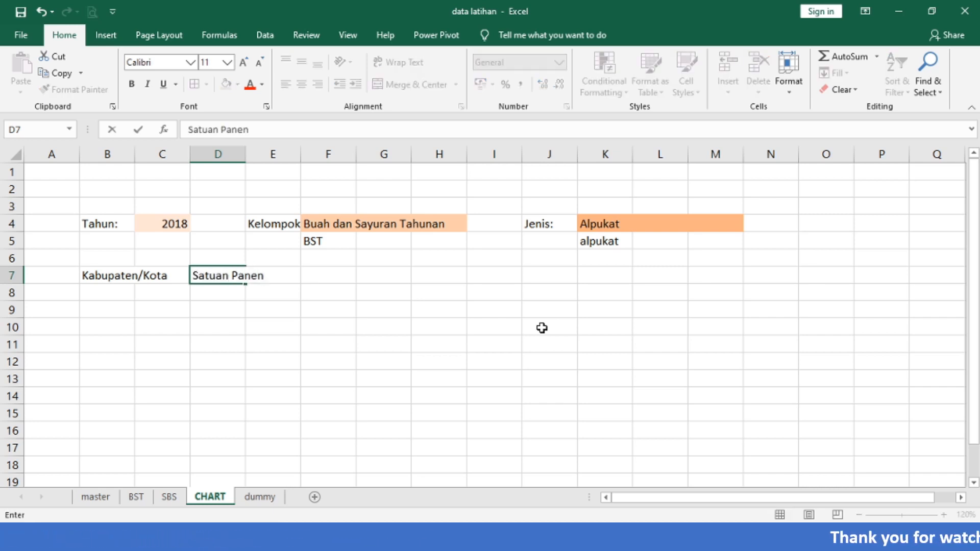
key(Return)
Step: Enter the heading Produksi in cell F7
key(Up)
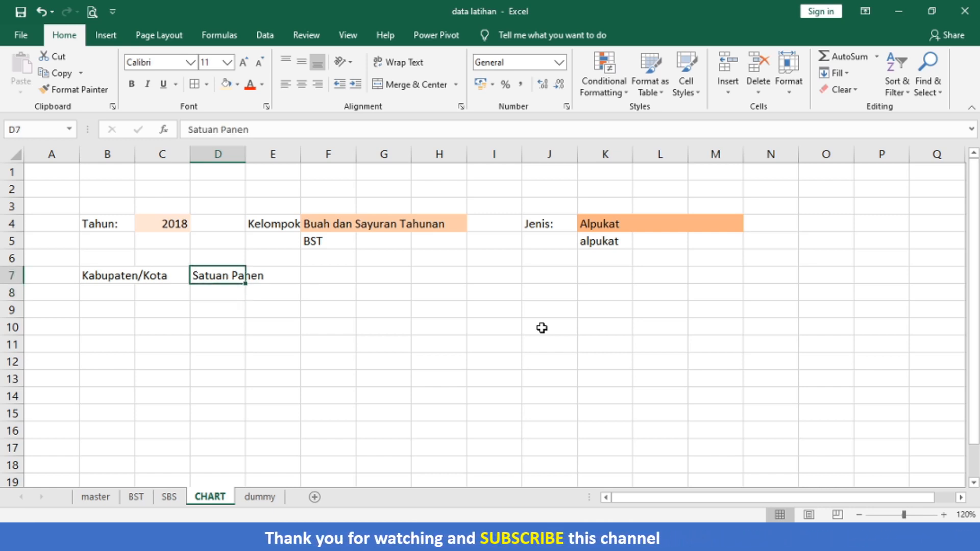
key(Right)
key(Right)
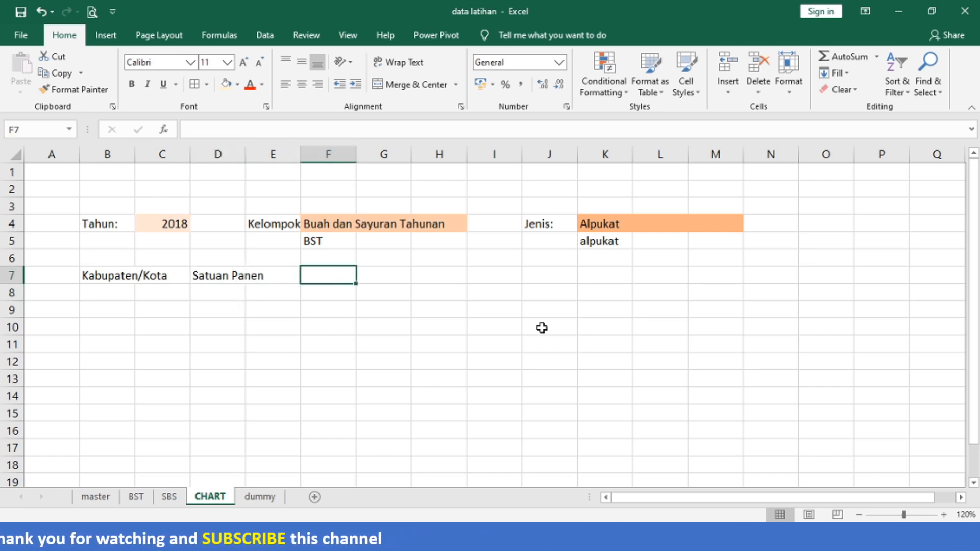
text(Produks)
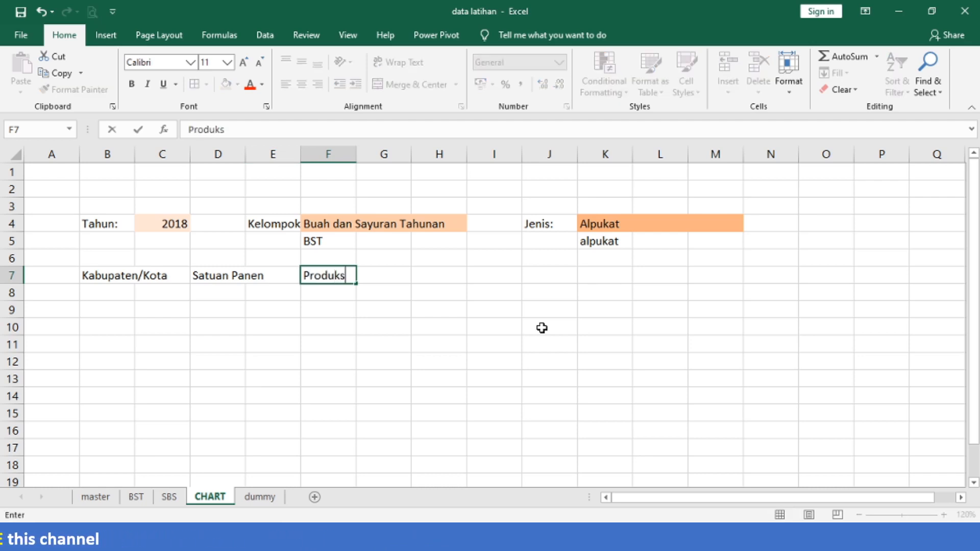
text(i)
key(Return)
Step: On the master sheet, review the Satuan Tanam entry for Buah dan Sayuran Tahunan and the SatTnm column of the BST table
key(Left)
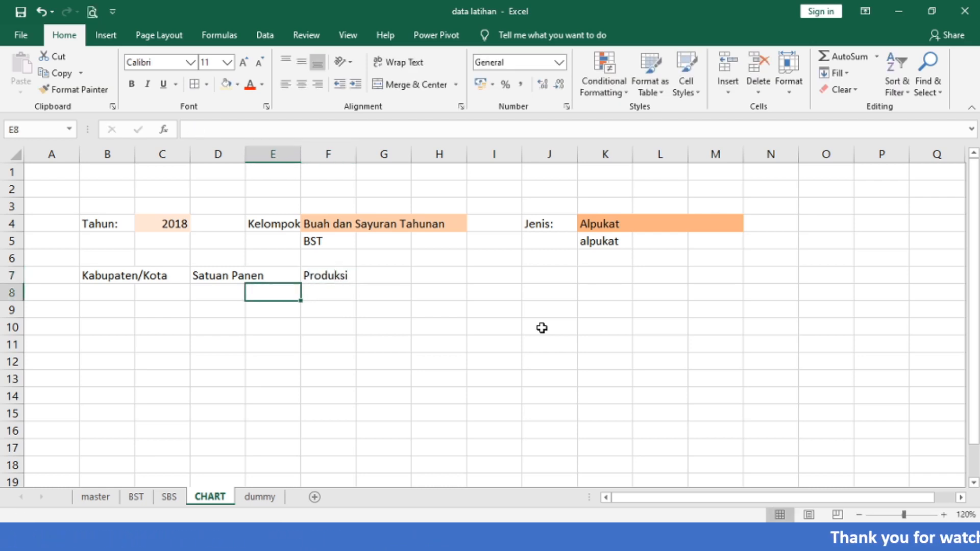
key(Left)
key(Up)
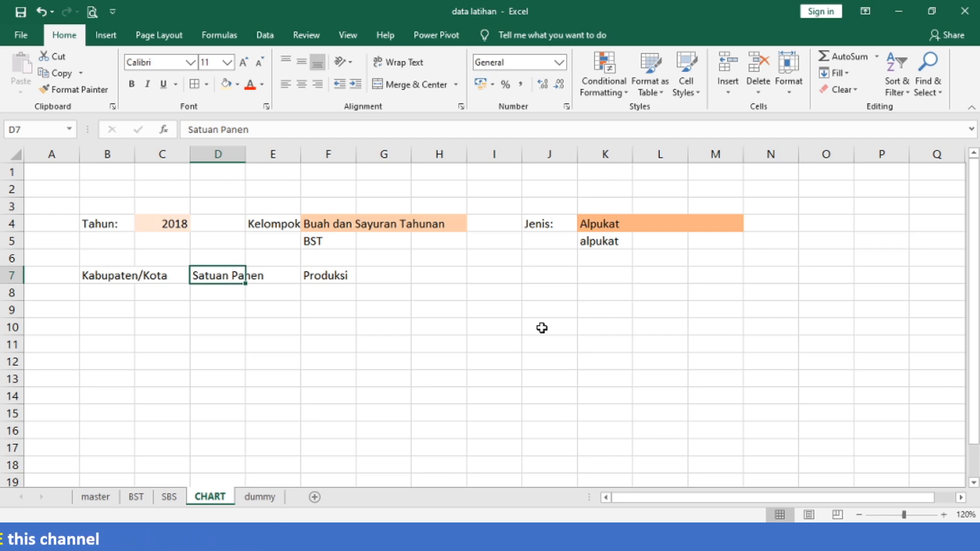
click(96, 497)
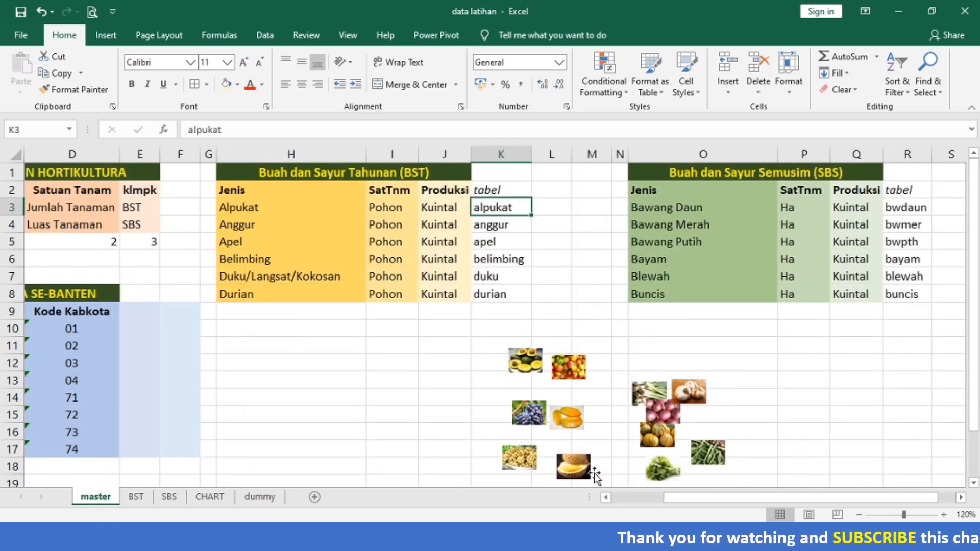
click(628, 496)
click(196, 212)
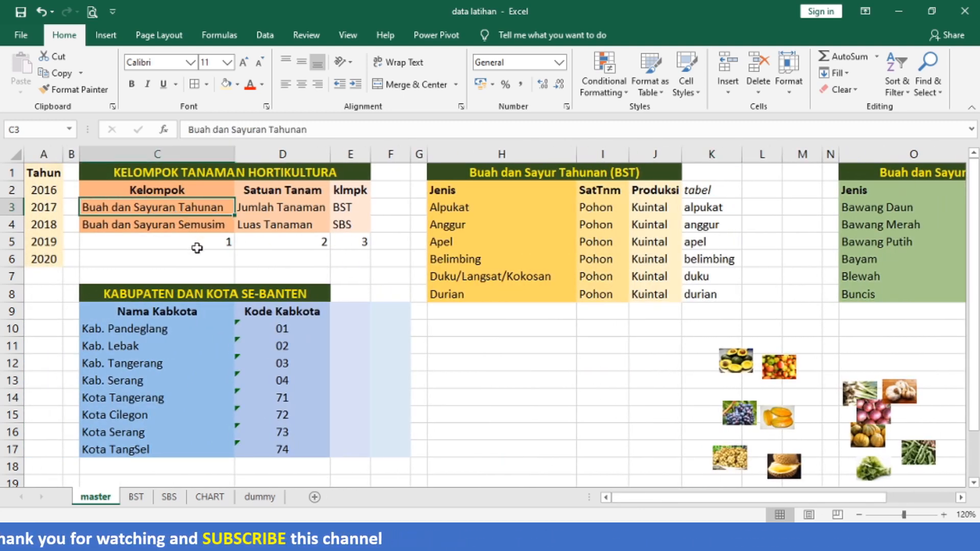
key(Right)
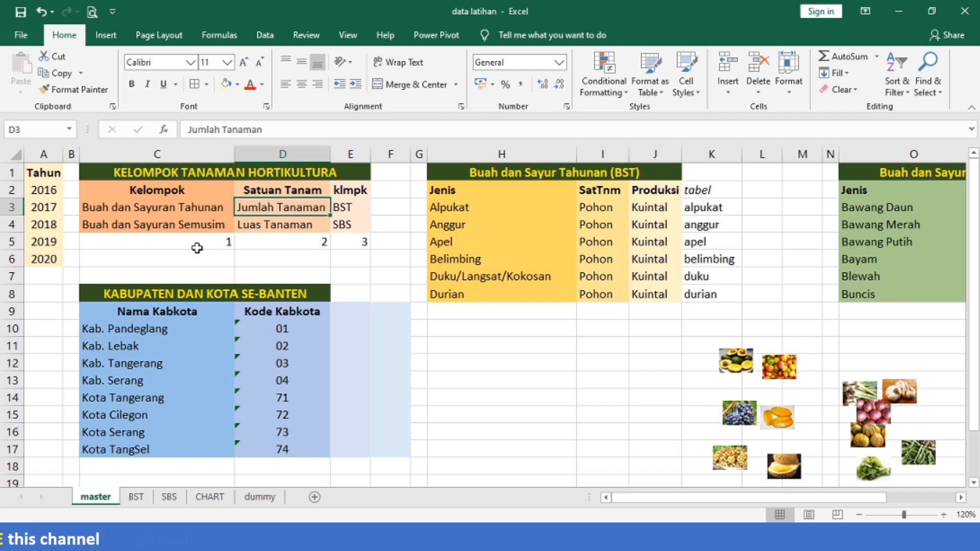
key(Right)
key(Right)
key(Right)
key(Right)
key(Right)
key(Right)
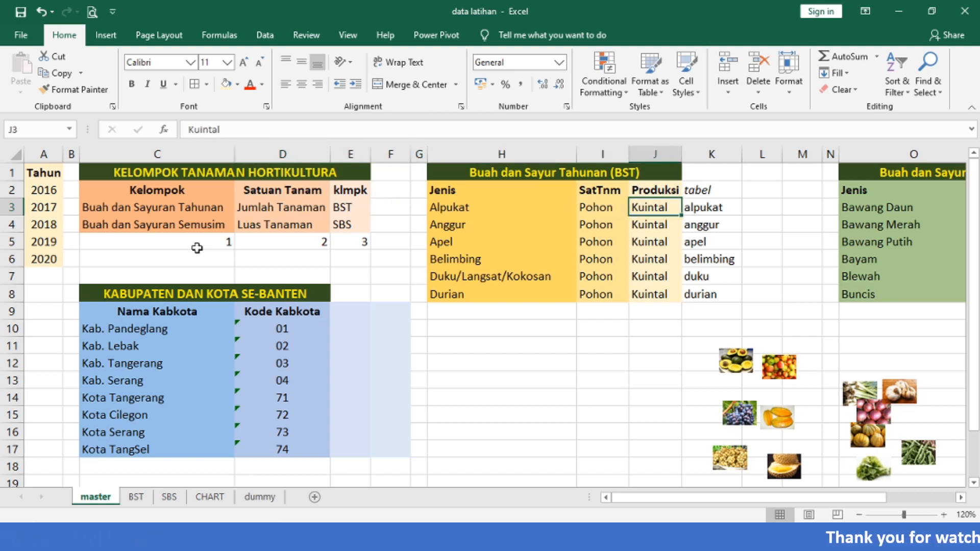
key(Left)
key(Down)
key(Down)
key(Down)
key(Down)
key(Down)
key(Up)
key(Up)
key(Up)
key(Up)
key(Up)
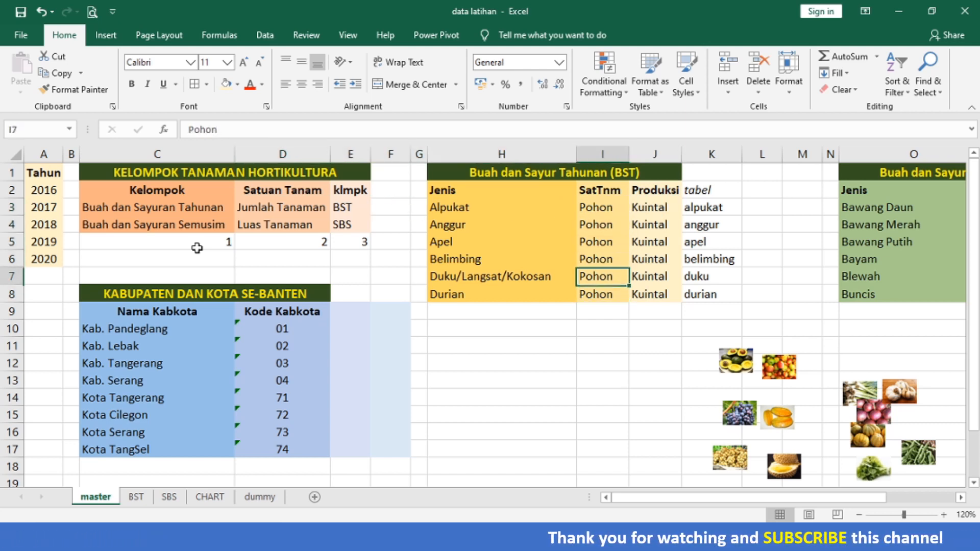
Step: Review the Satuan Tanam entry for Buah dan Sayuran Semusim and the units listed in the SBS table
key(Left)
key(Left)
key(Left)
key(Left)
key(Left)
key(Down)
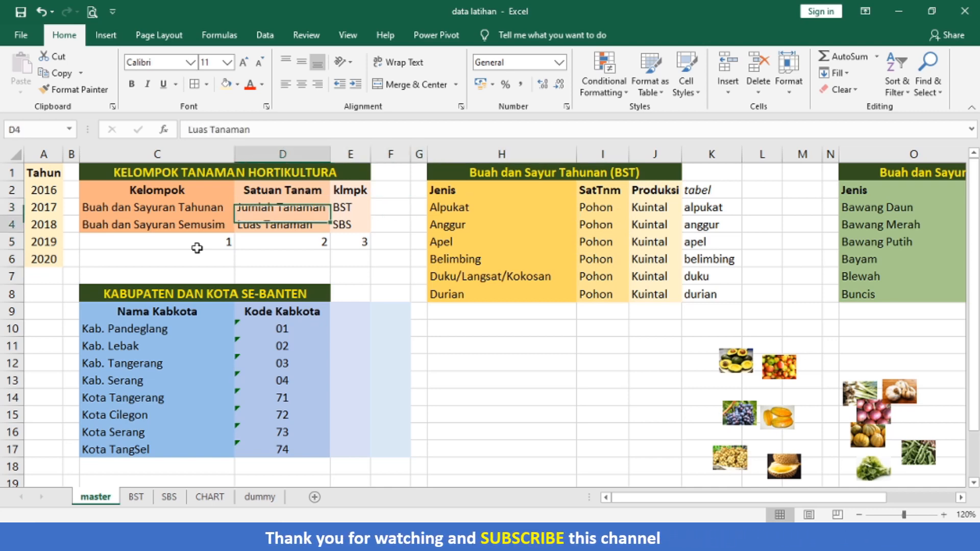
key(Left)
key(Right)
key(Right)
key(Right)
key(Right)
key(Right)
key(Right)
key(Right)
key(Right)
key(Right)
key(Right)
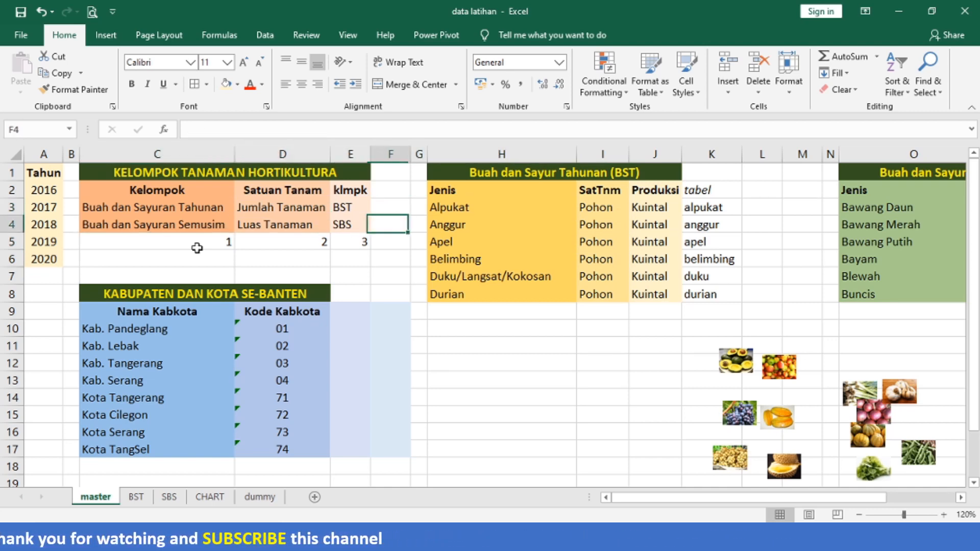
key(Right)
key(Right)
key(Right)
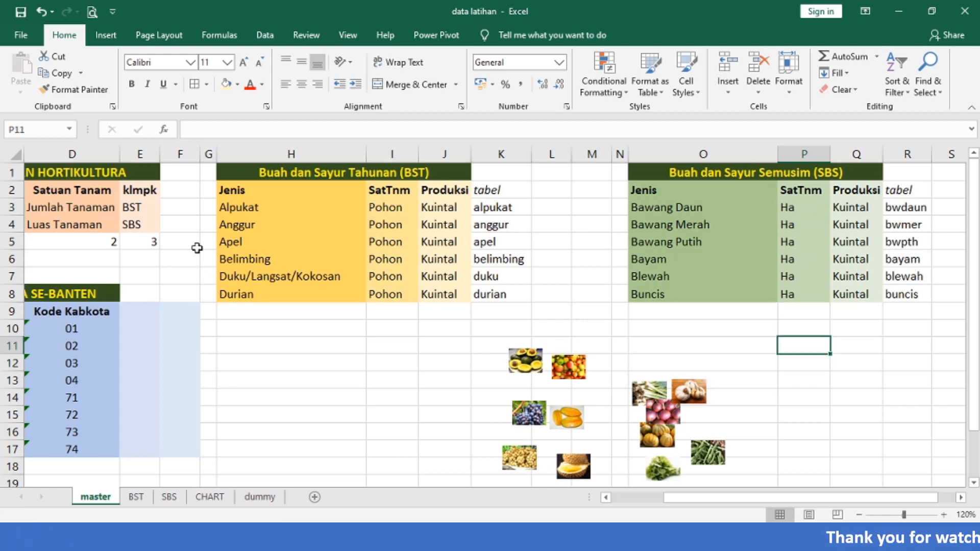
key(Up)
key(Up)
key(Up)
key(Up)
key(Up)
key(Up)
key(Up)
Step: Select the Kelompok table C2:E4 on the master sheet to check its range name
key(Left)
key(Left)
key(Left)
key(Left)
key(Left)
key(Left)
key(Left)
key(Left)
key(Left)
key(Left)
key(Left)
key(Left)
key(Left)
key(Left)
key(Left)
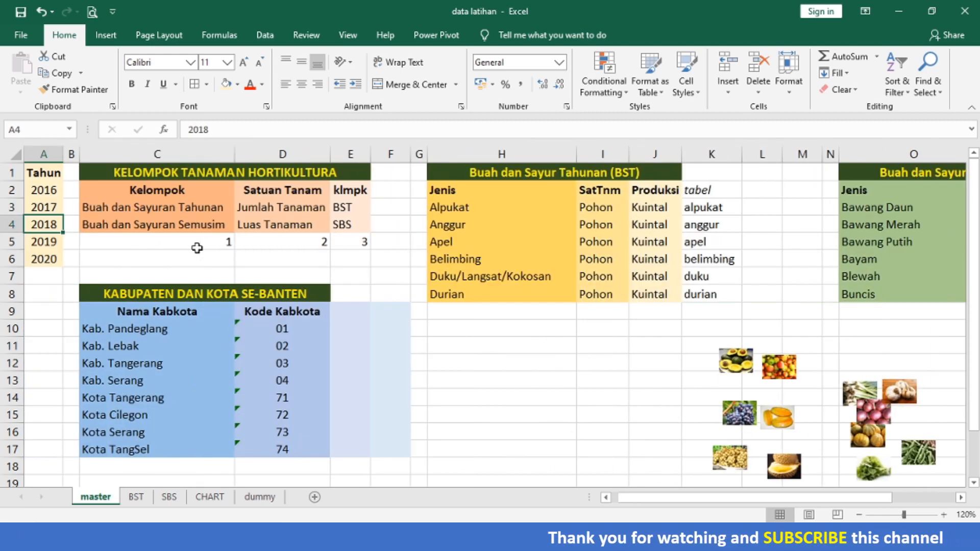
key(Right)
key(Right)
key(Up)
key(Up)
key(shift+Down)
key(shift+Down)
key(shift+Right)
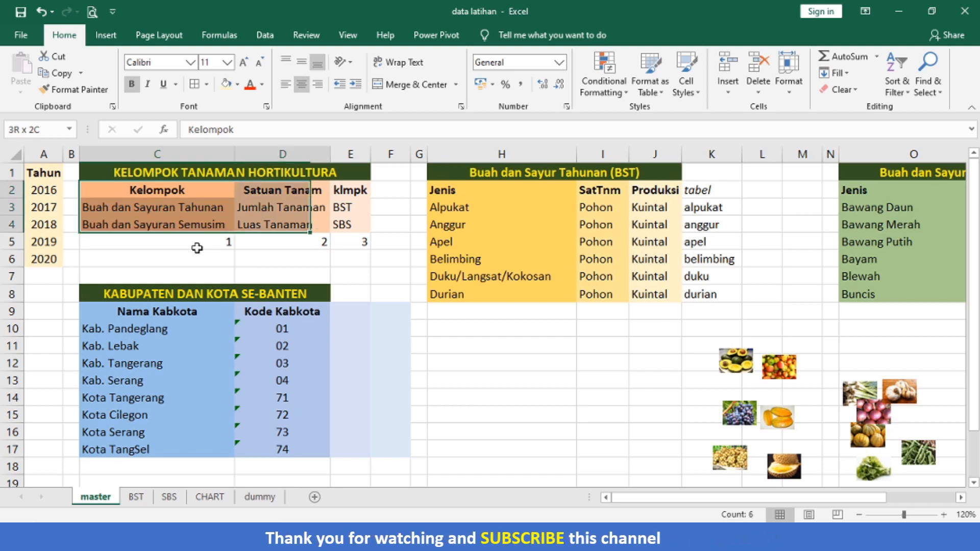
key(shift+Right)
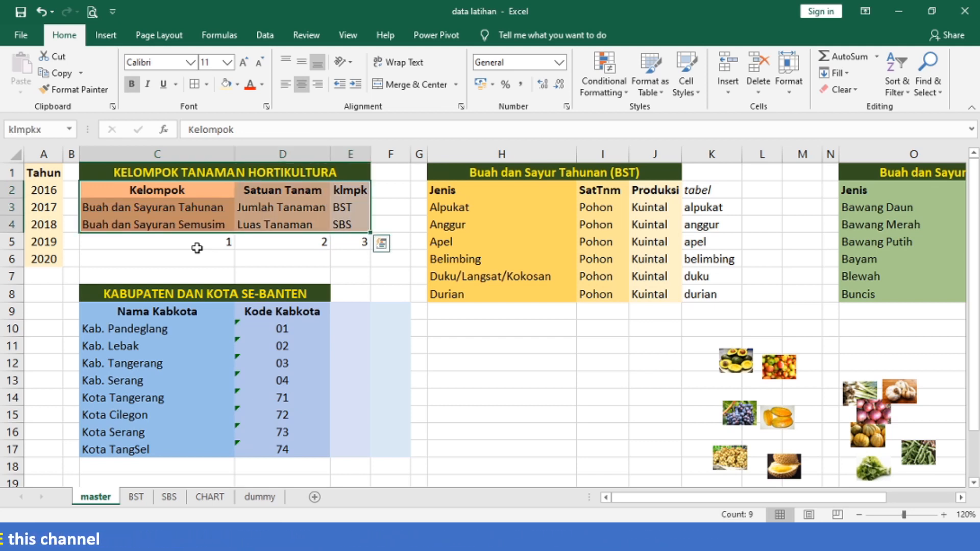
Step: In cell D7 of the CHART sheet, replace the heading with the formula =VLOOKUP(F4;klmpkx;2;FALSE)
click(220, 502)
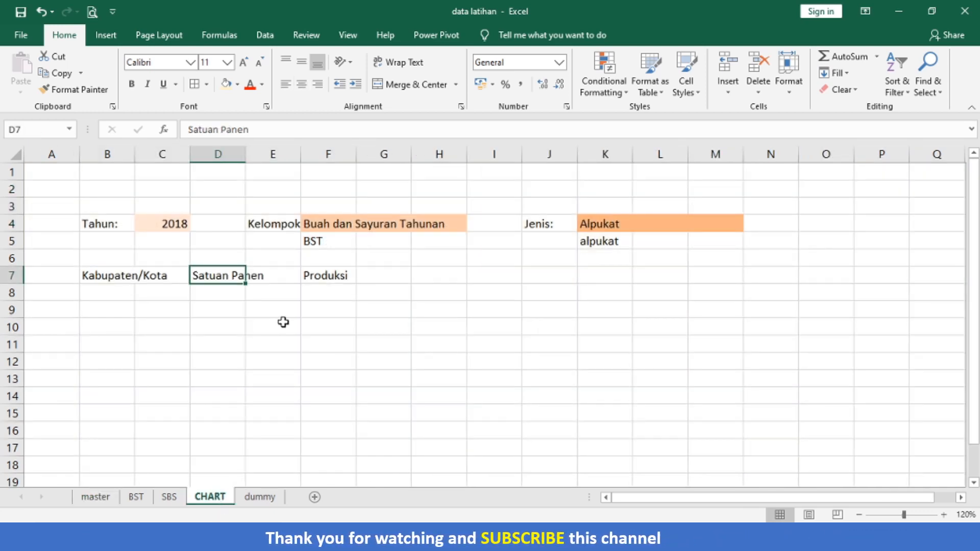
text(=)
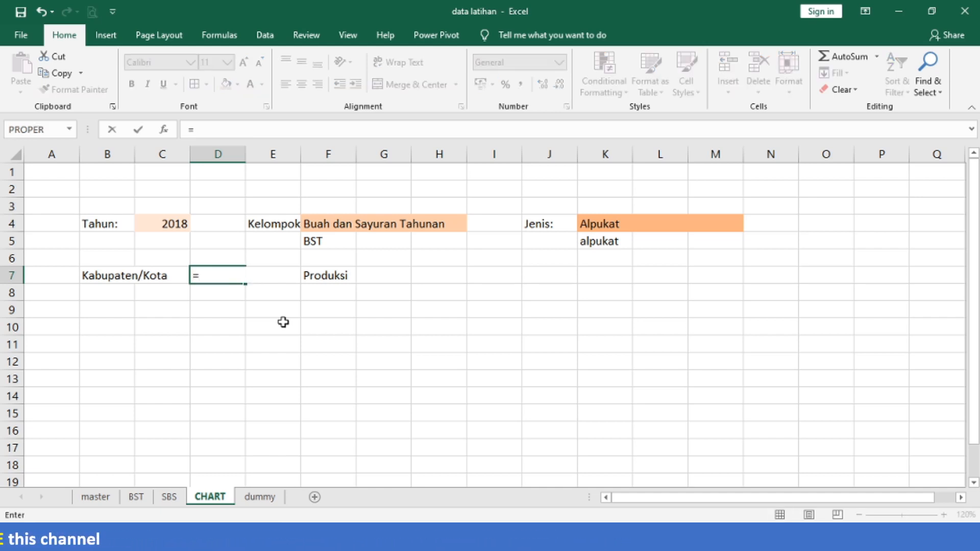
text(vlookup()
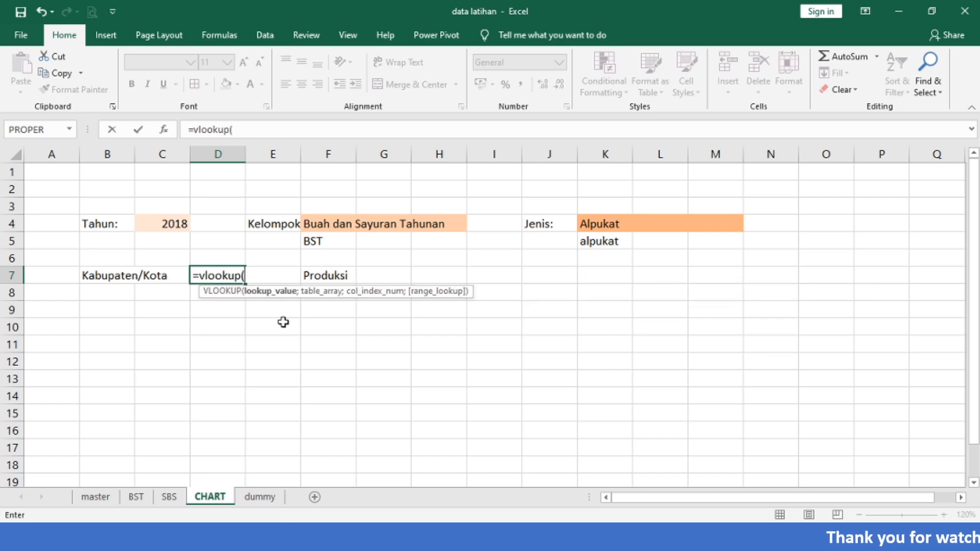
key(Up)
key(Up)
key(Up)
key(Right)
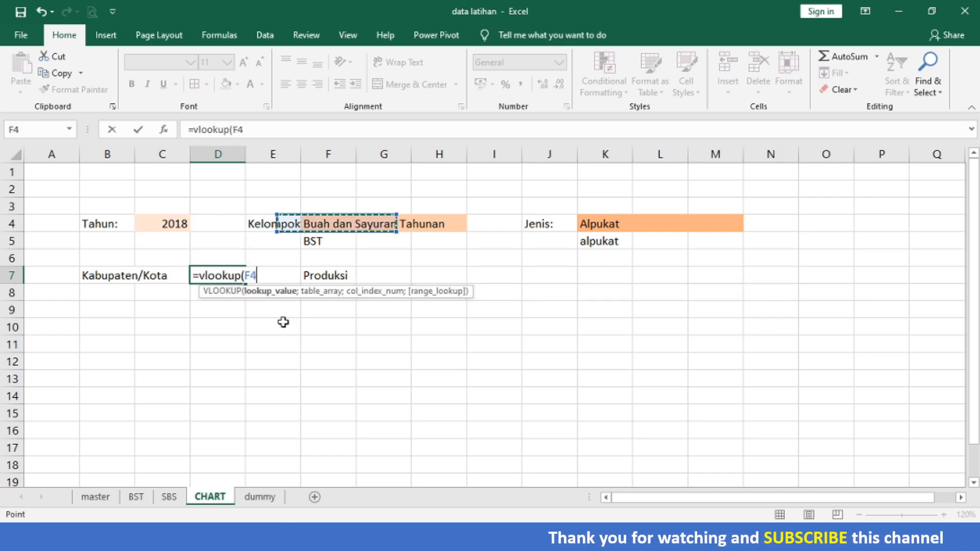
key(Right)
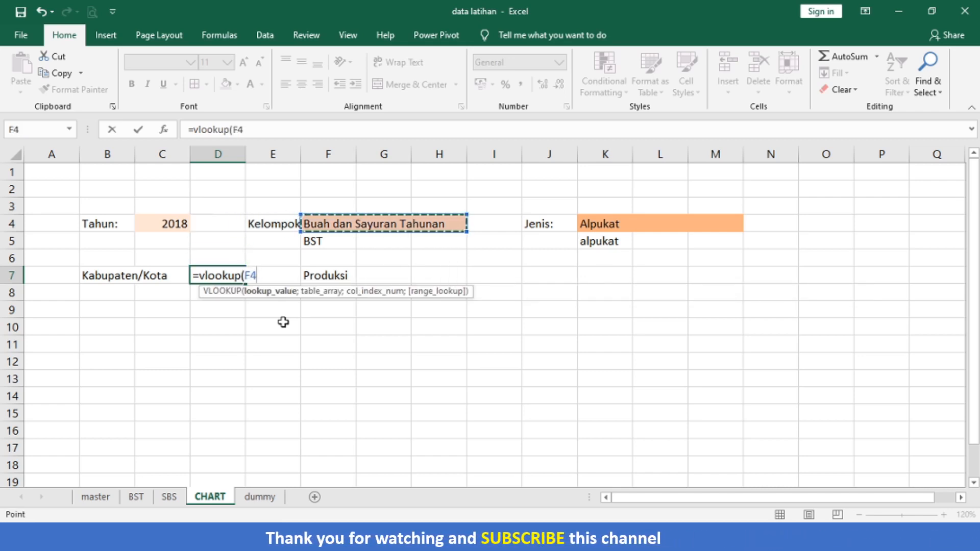
text(;klmpkx)
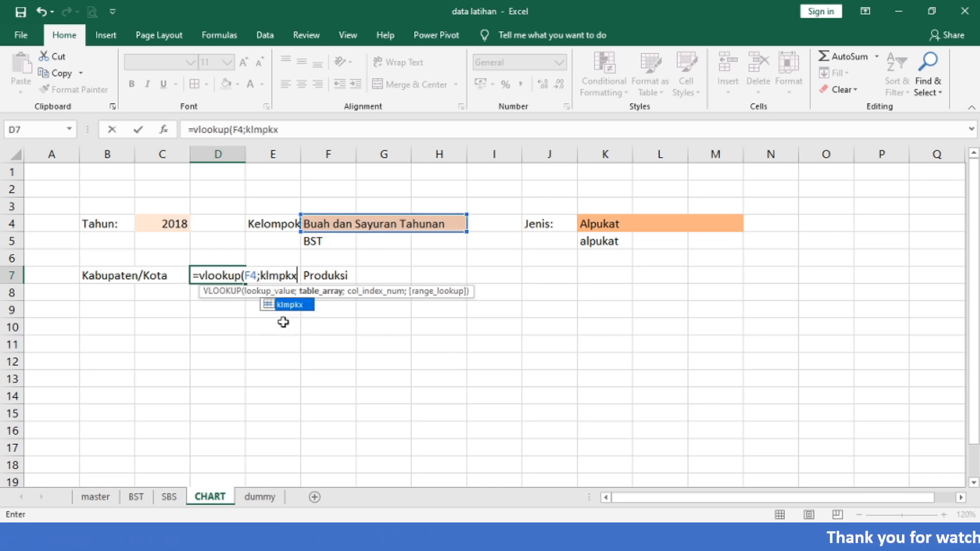
text(;)
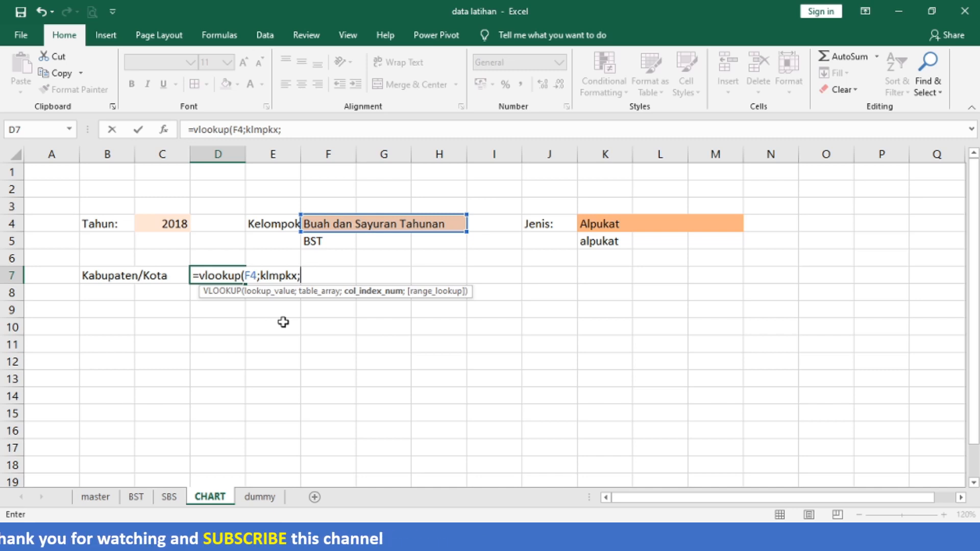
text(2)
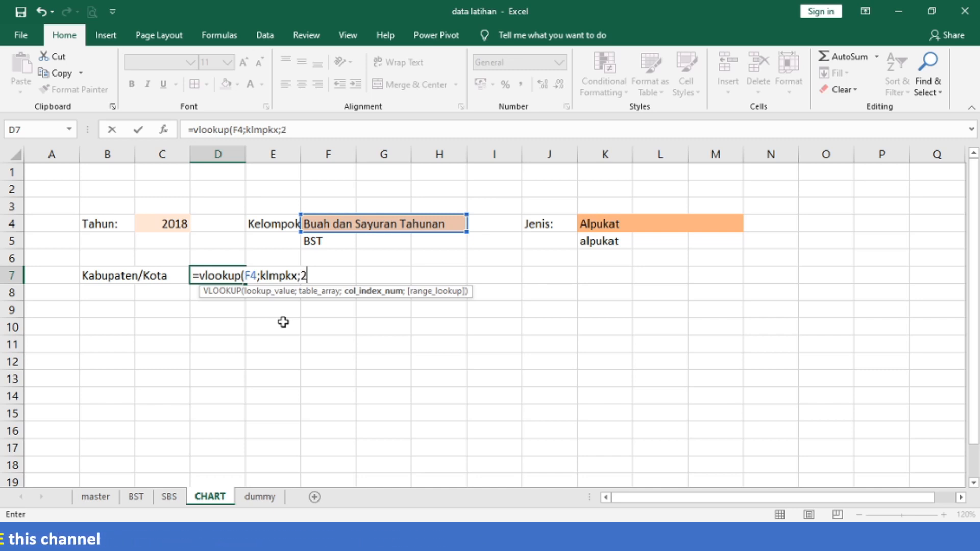
text(;fals)
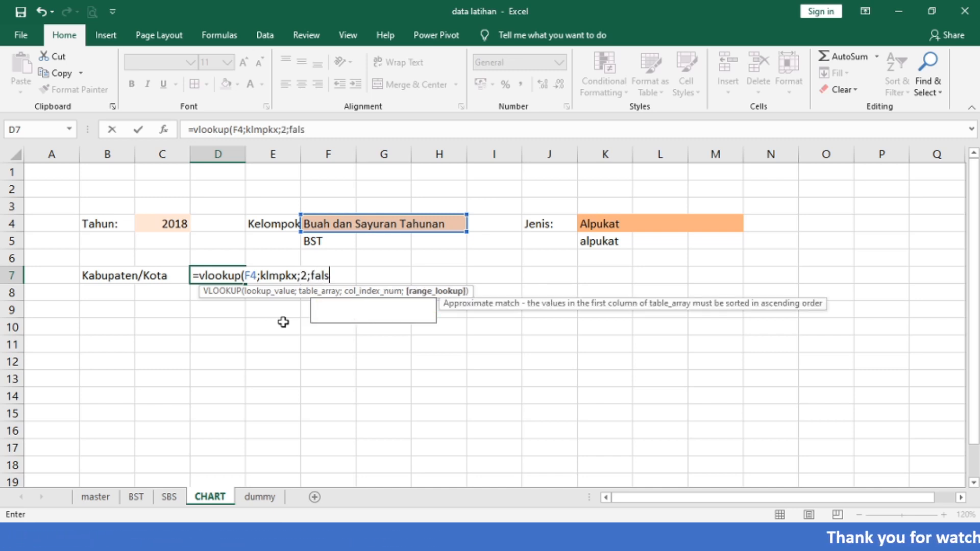
text(e))
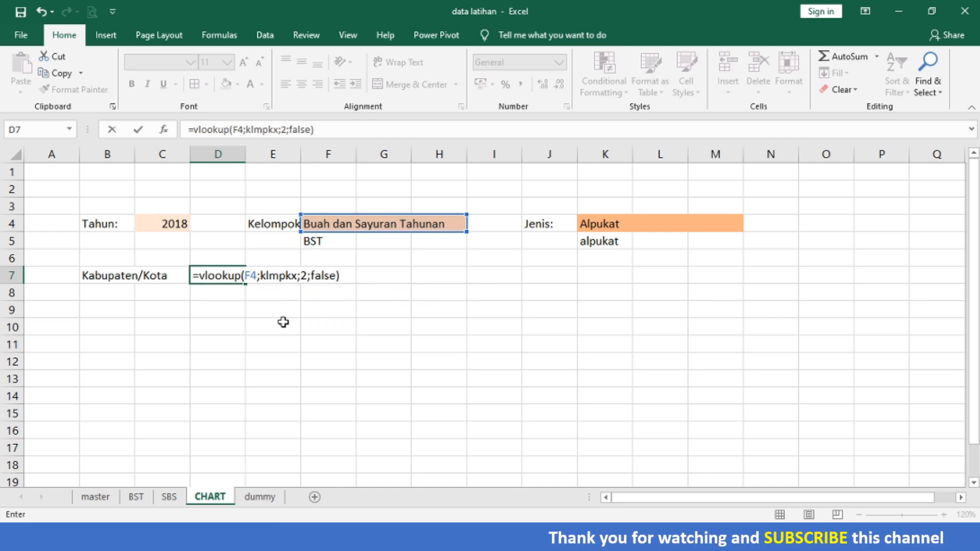
key(Return)
Step: Clear the Kelompok choice in the merged cell F4
key(Up)
key(Left)
key(Left)
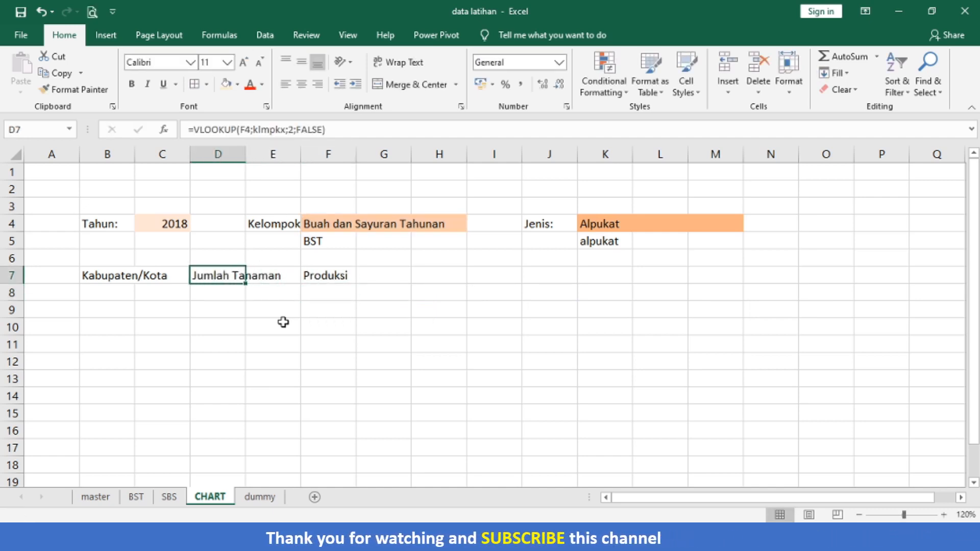
key(Up)
key(Up)
key(Up)
key(Right)
key(Right)
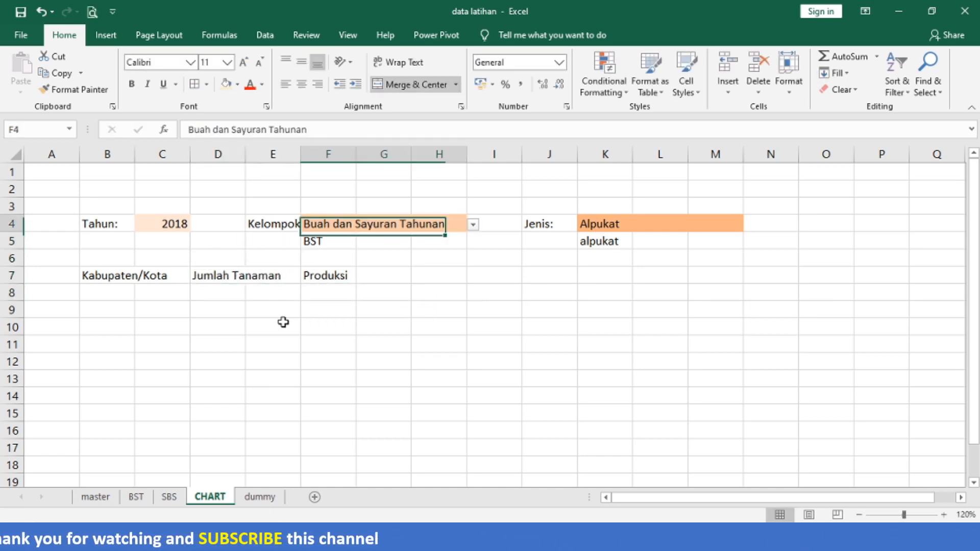
key(Delete)
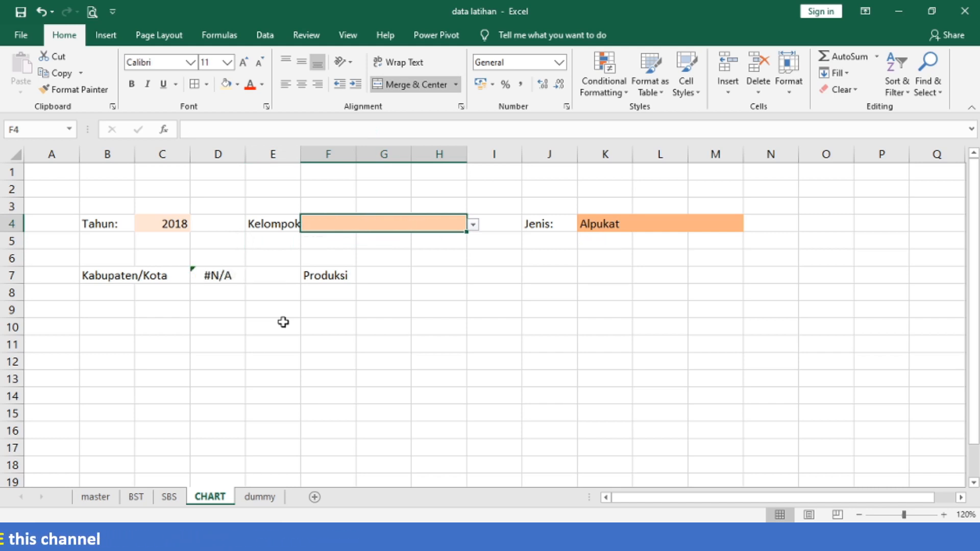
Step: Restore the Kelompok choice in F4 and wrap the D7 heading lookup in IFERROR with the fallback text "Satuan Panen"
key(Left)
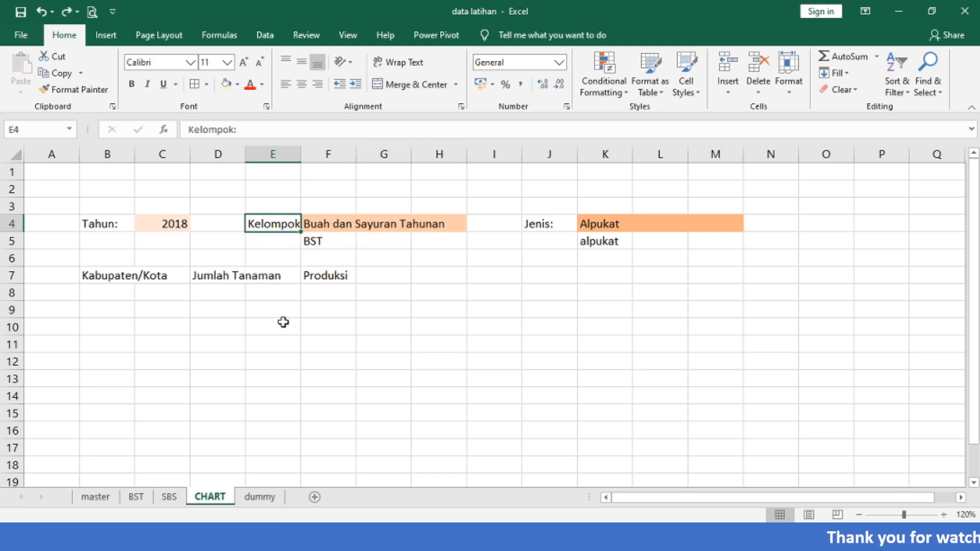
key(Down)
key(Down)
key(Down)
key(Left)
key(F2)
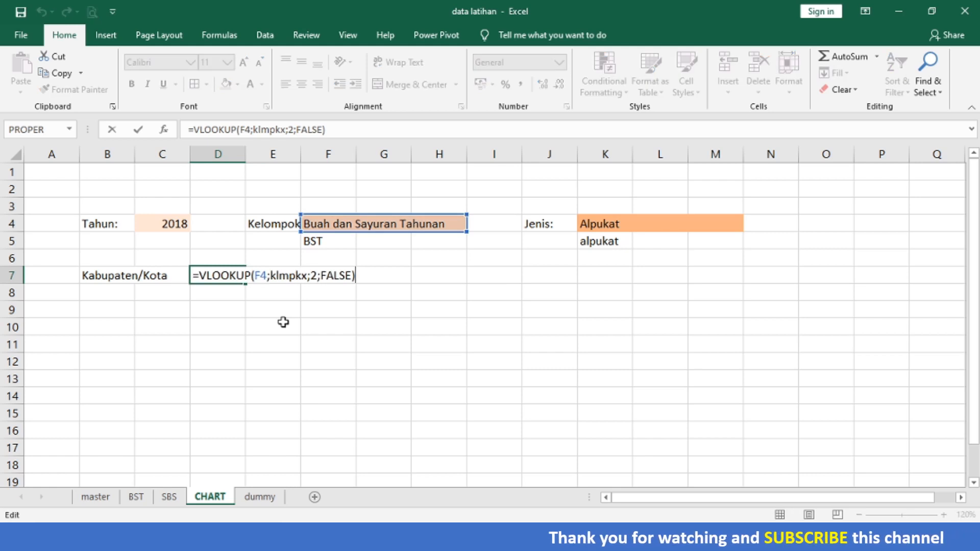
key(Home)
key(Right)
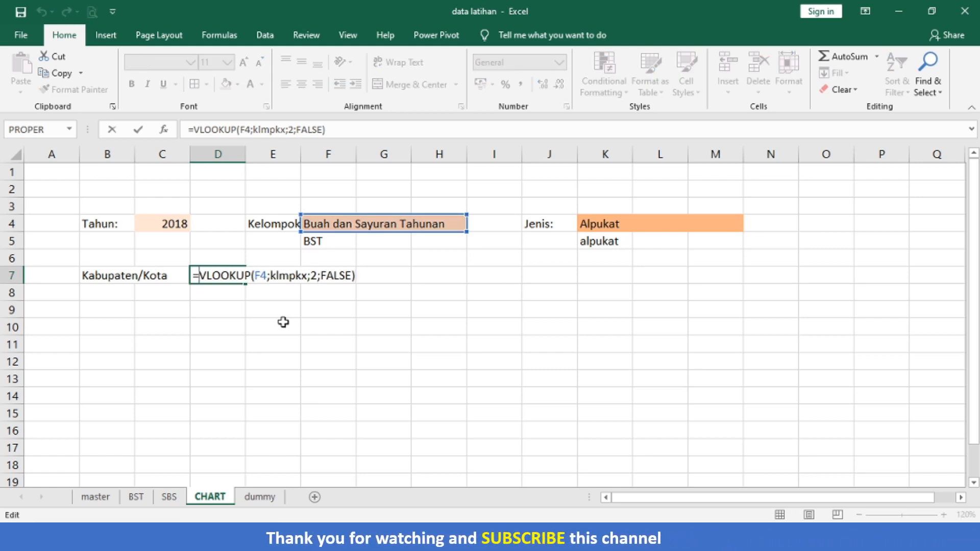
text(iferror)
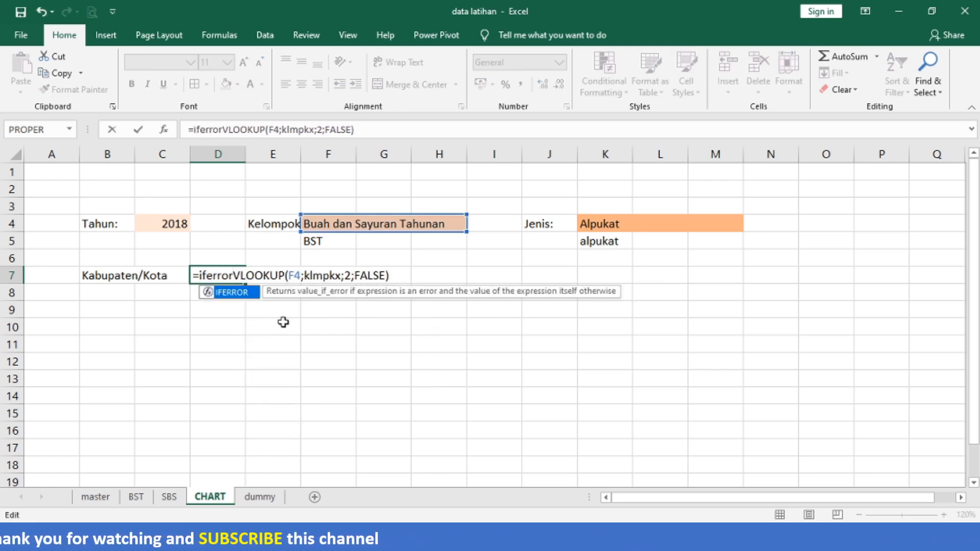
text(()
key(Right)
key(Right)
key(Right)
key(Right)
key(Right)
key(Right)
key(Right)
key(Right)
key(Right)
key(Right)
key(Right)
key(Right)
key(Right)
key(Right)
key(Right)
key(Right)
key(Right)
key(Right)
key(Right)
key(Right)
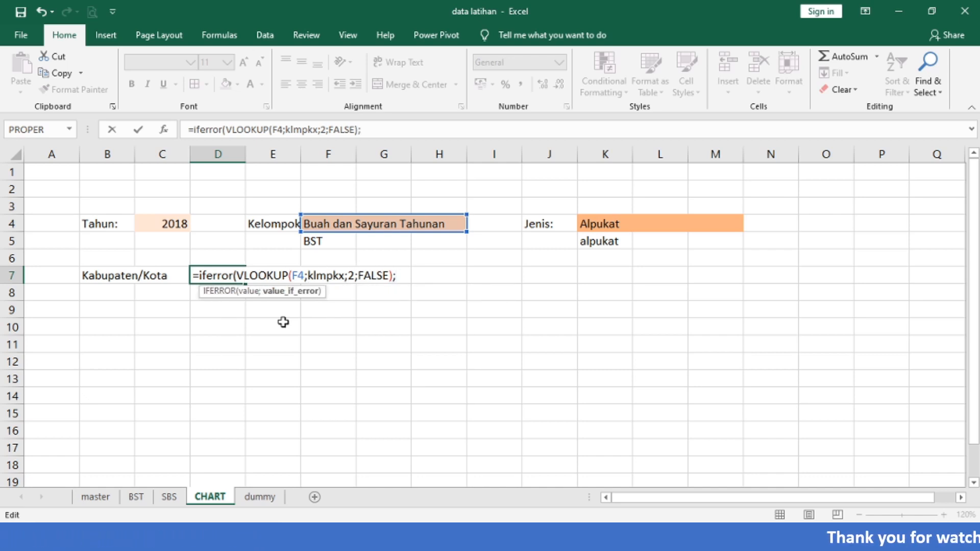
text(;"S)
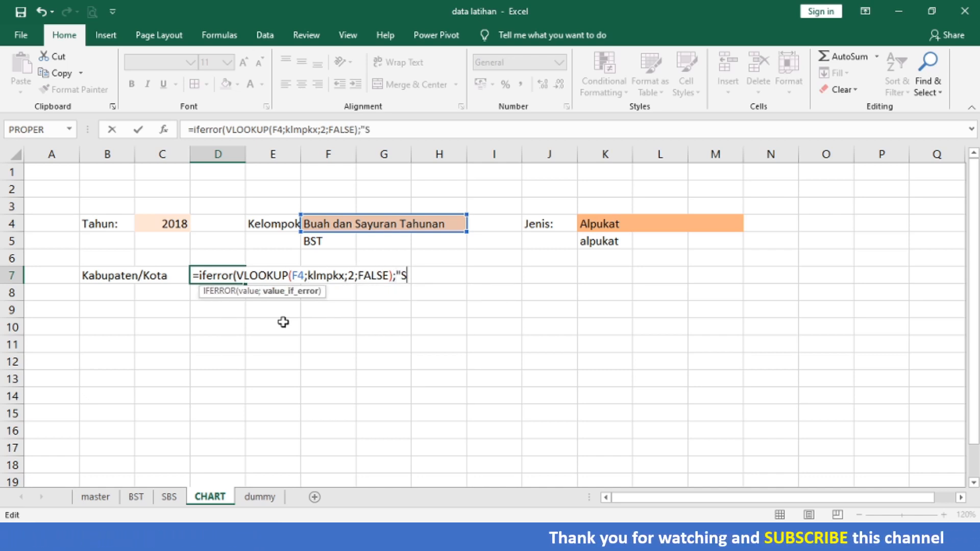
text(atuan Panen)
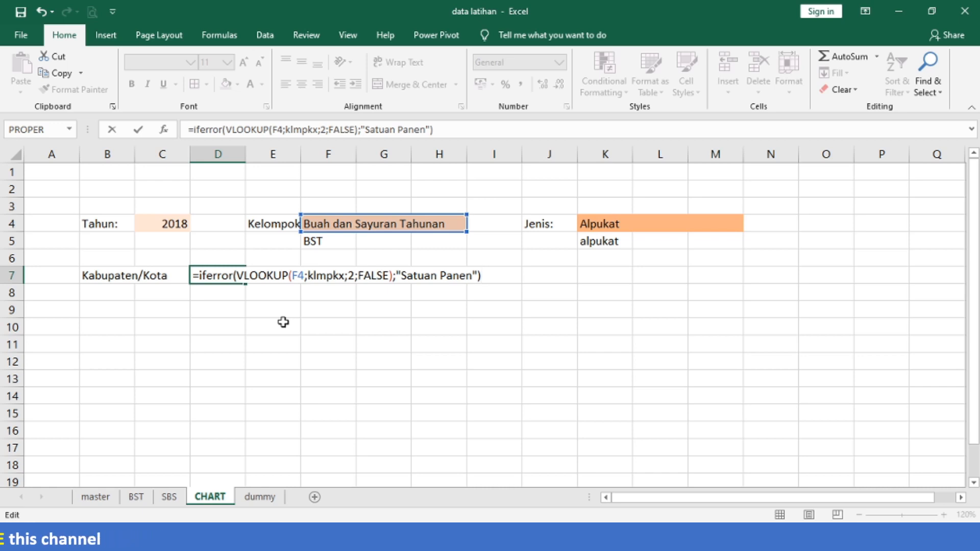
key(Return)
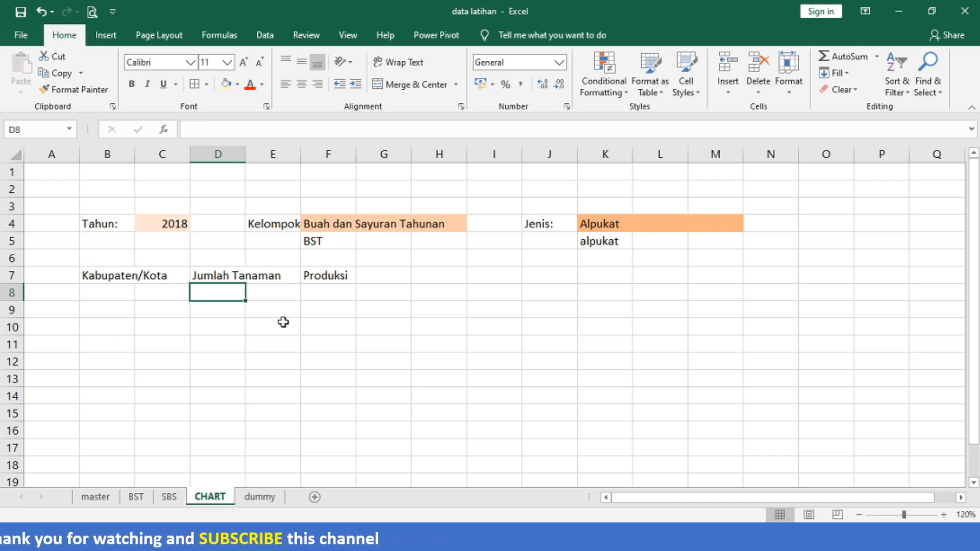
Step: Review the SatTnm unit entries for each Jenis in the Buah dan Sayur Tahunan (BST) table on the master sheet
click(97, 499)
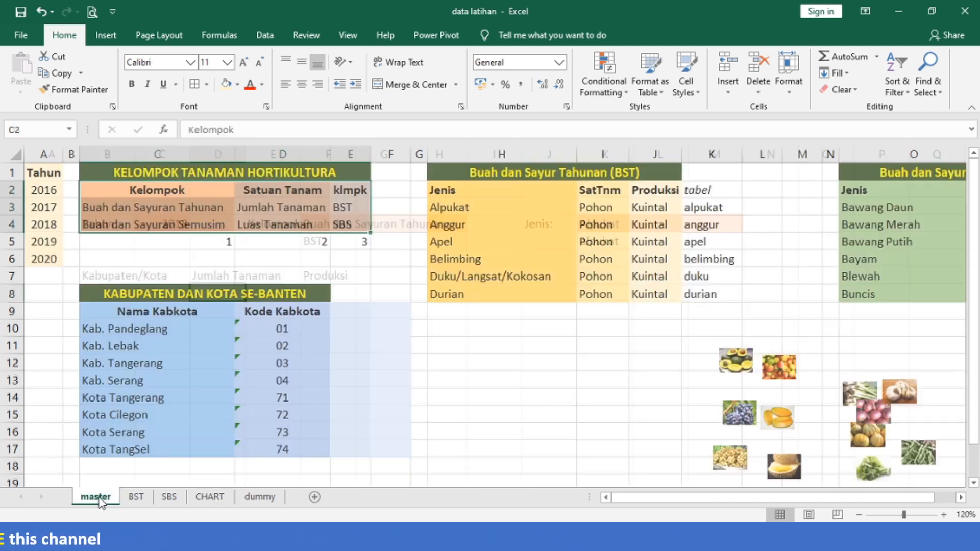
click(602, 225)
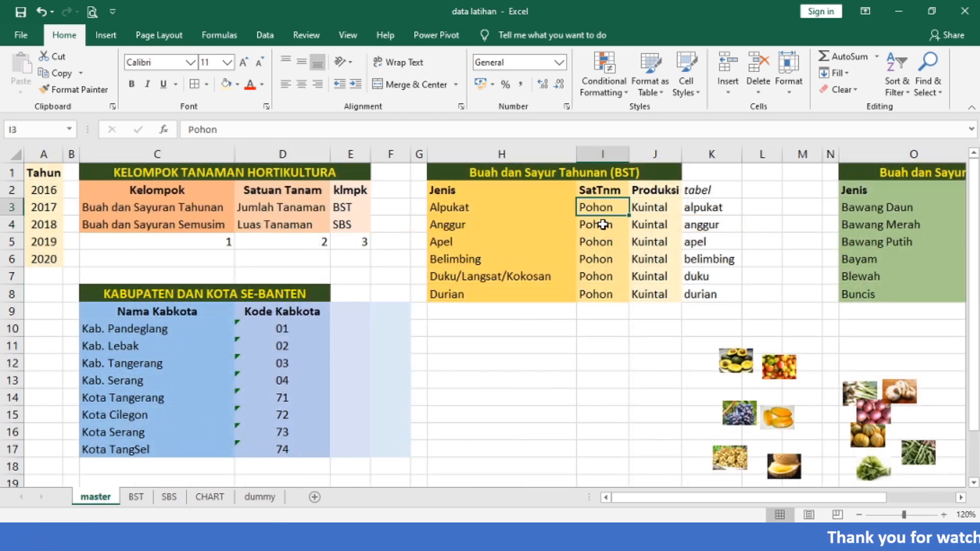
key(Down)
key(Down)
key(Down)
key(Down)
key(Down)
key(Down)
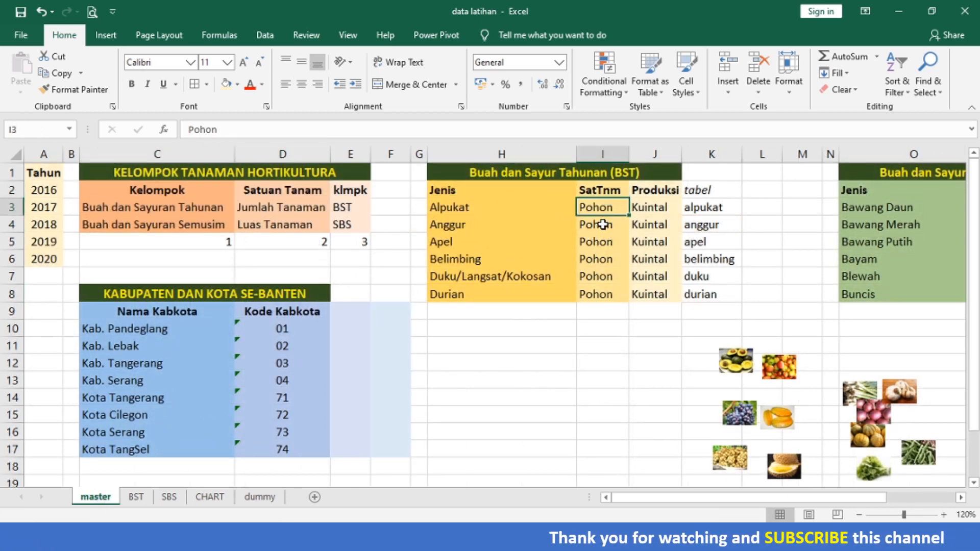
key(Up)
key(Up)
key(Up)
key(Up)
key(Up)
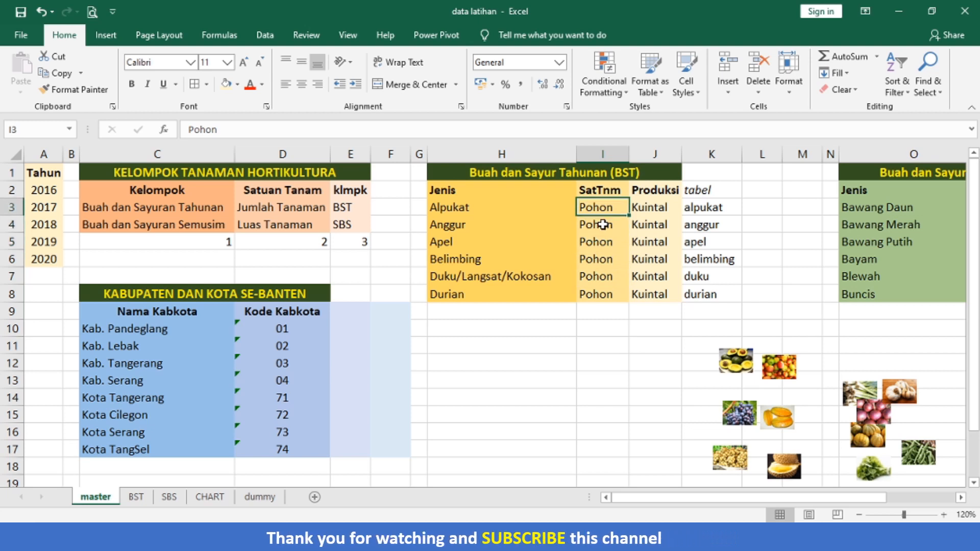
key(Left)
key(Left)
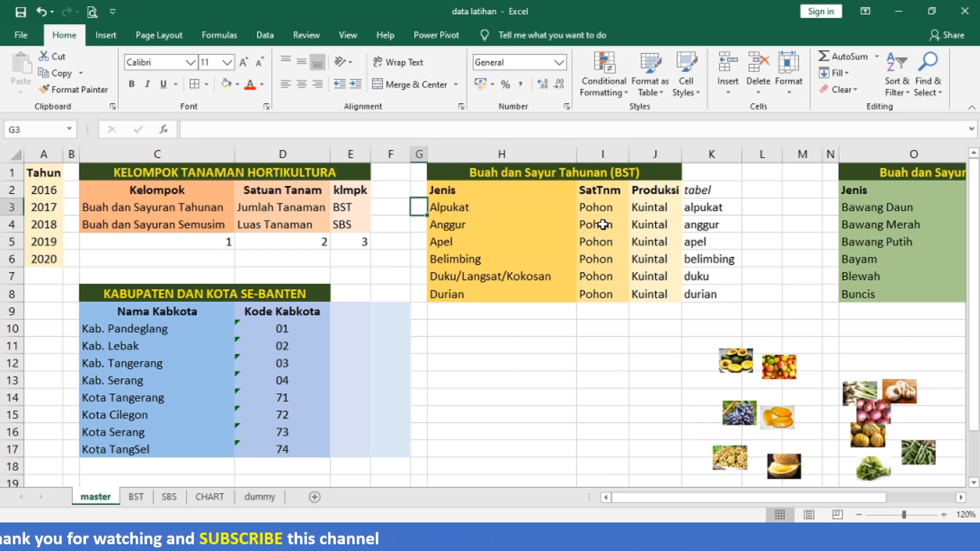
key(Right)
key(Up)
key(Down)
key(Right)
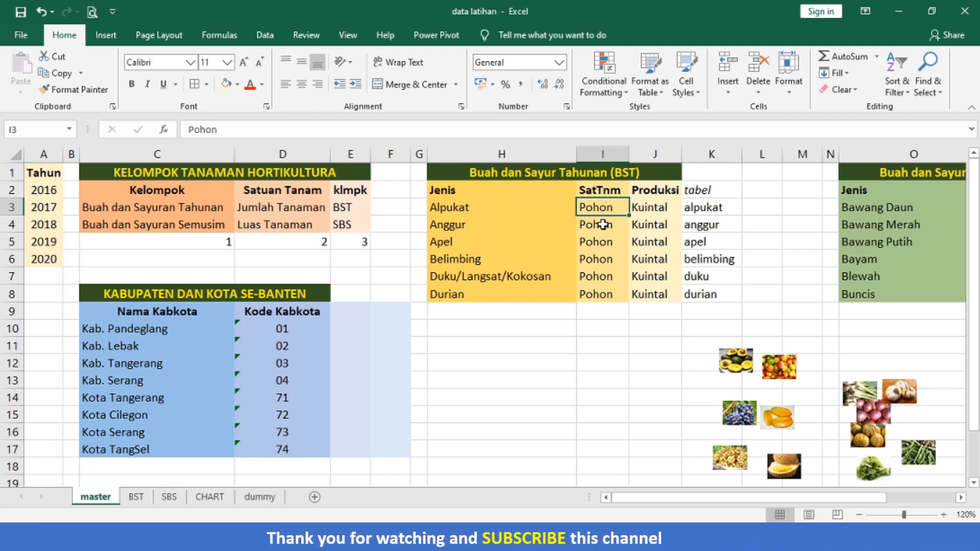
Step: Select the BST table H2:K8 on the master sheet to check its range name
key(Left)
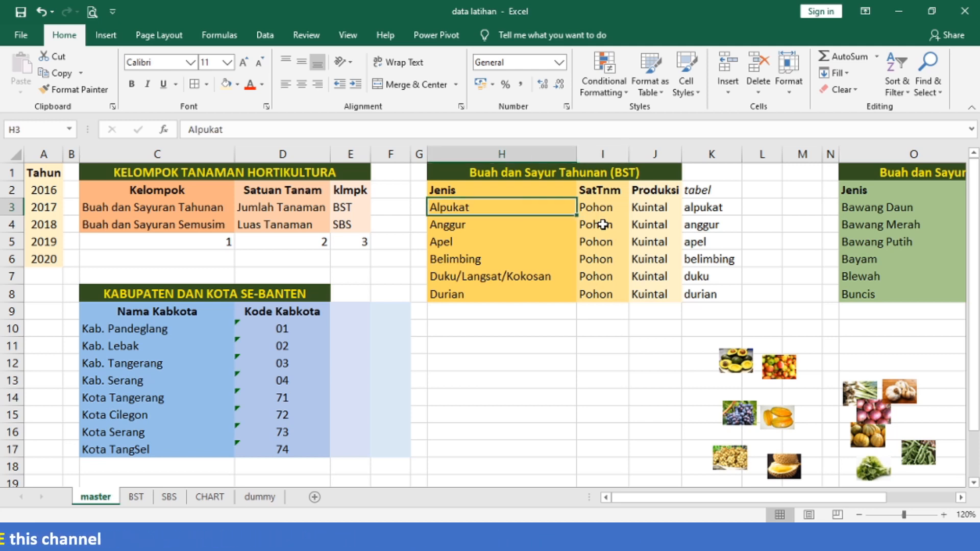
key(Up)
key(shift+Right)
key(shift+Right)
key(shift+Down)
key(shift+Down)
key(shift+Down)
key(shift+Down)
key(shift+Down)
key(shift+Down)
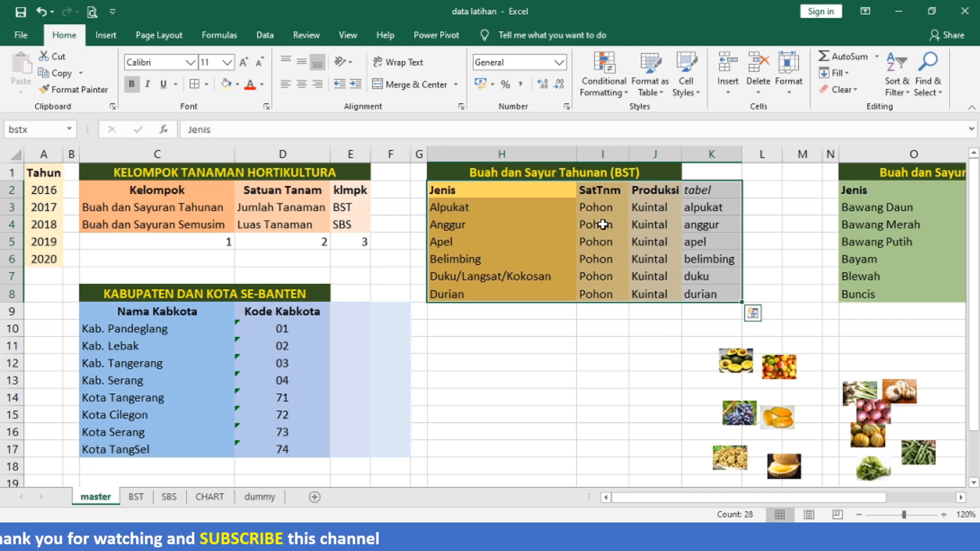
Step: In cell D8 of the CHART sheet, enter the unit lookup =VLOOKUP(K4;INDIRECT(F5&"x");2;FALSE)
click(266, 497)
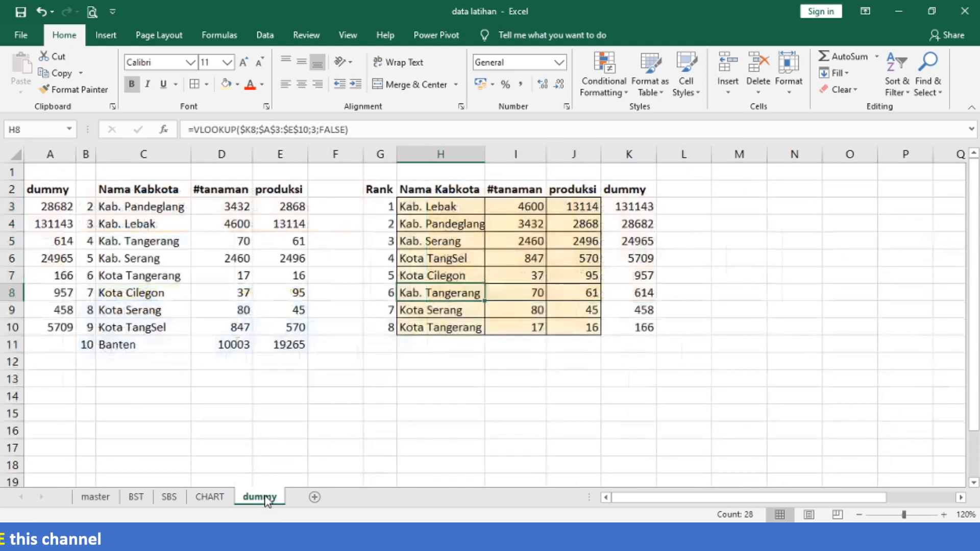
click(211, 498)
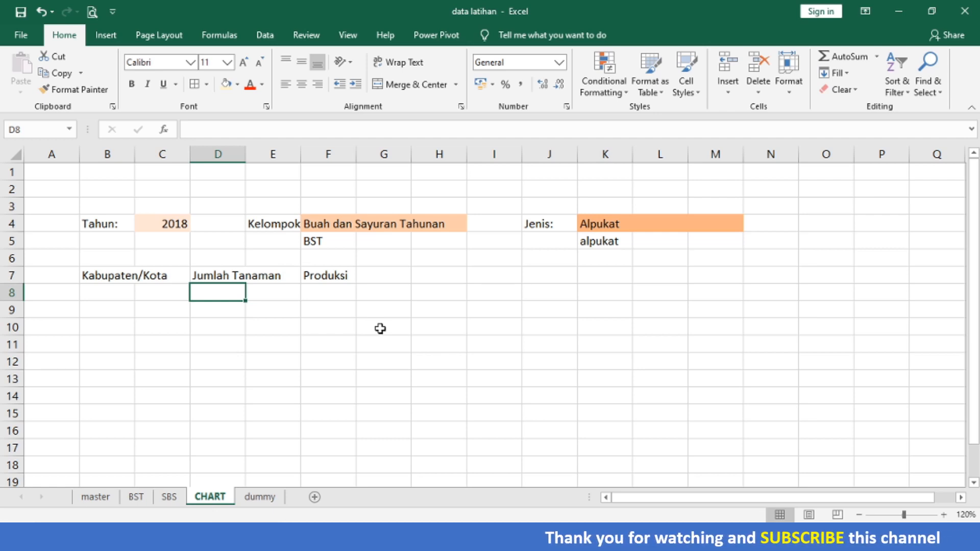
text(=)
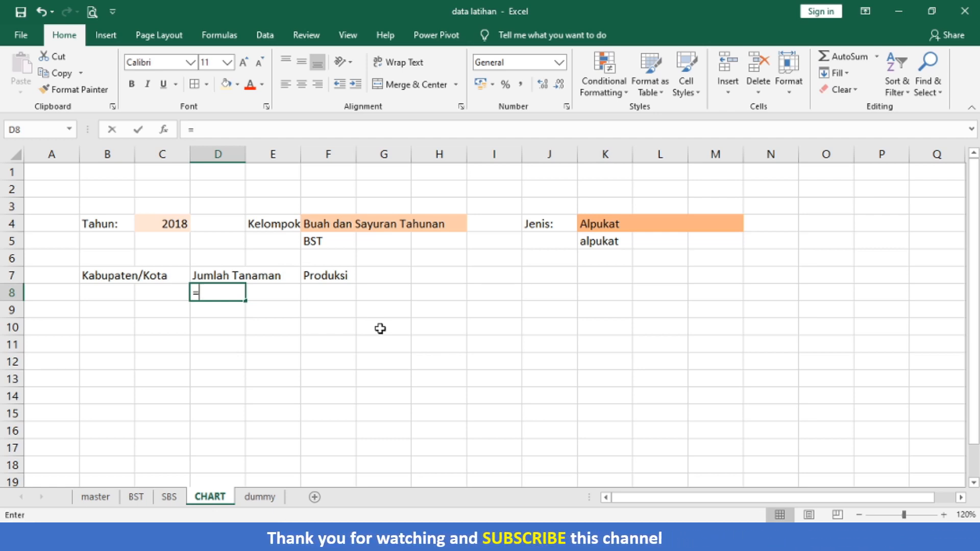
text(vlooku)
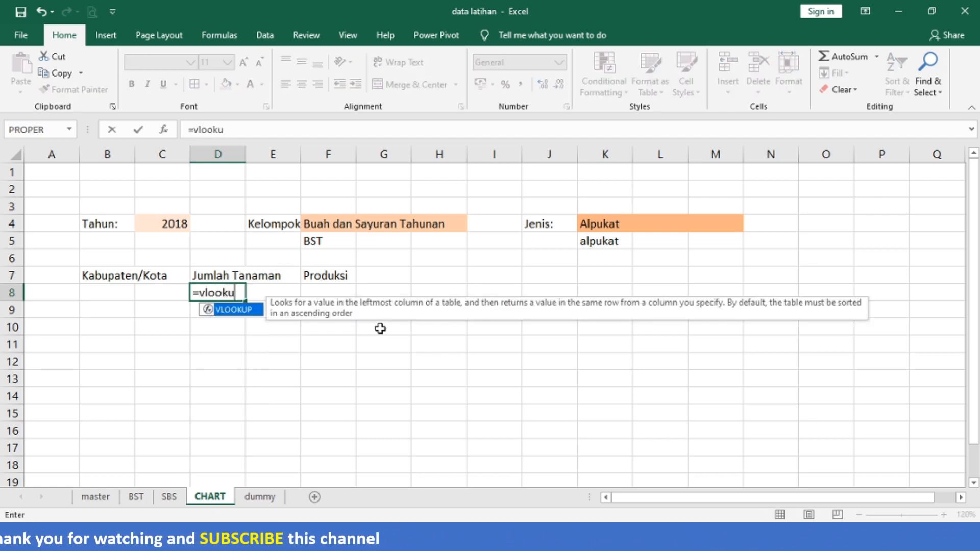
text(p()
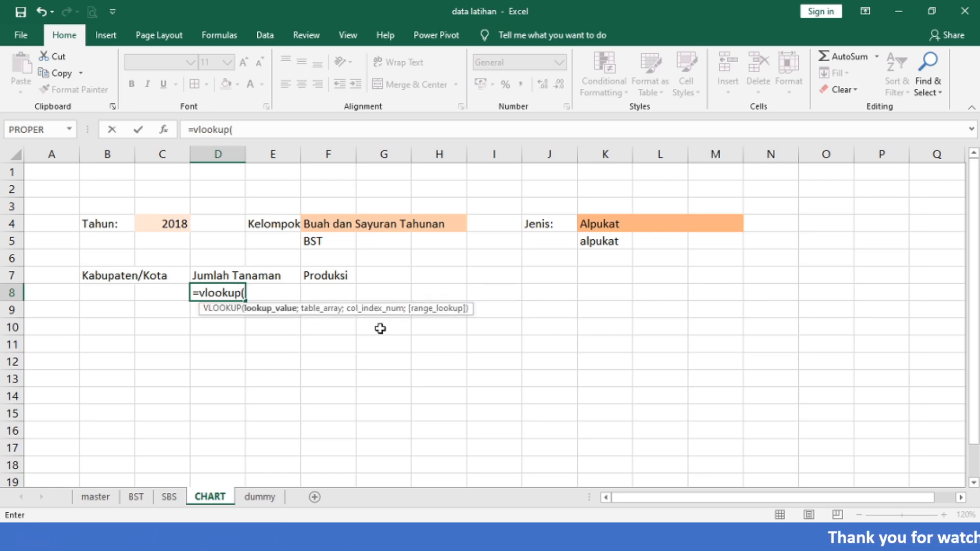
key(Up)
key(Up)
key(Up)
key(Up)
key(Right)
key(Right)
key(Right)
key(Right)
key(Right)
key(Right)
key(Right)
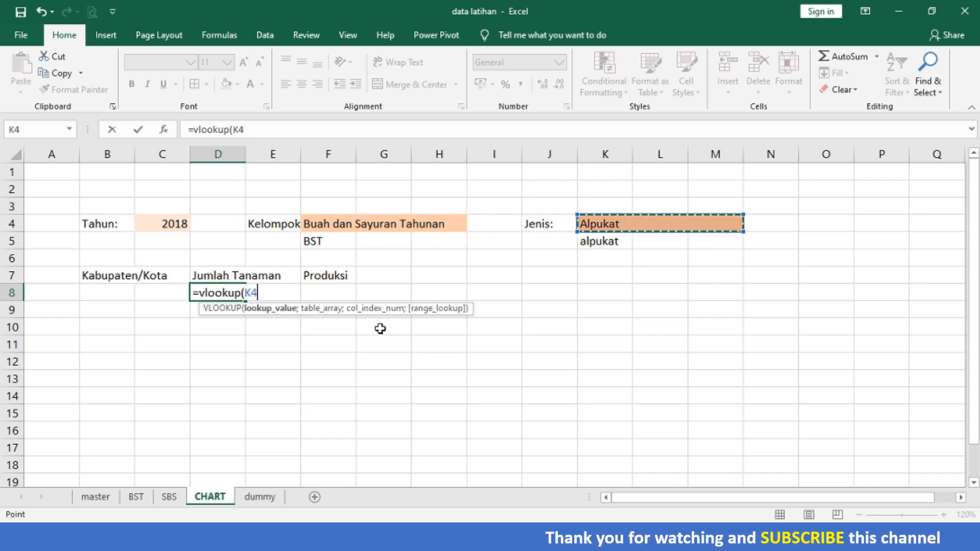
key(Down)
key(Up)
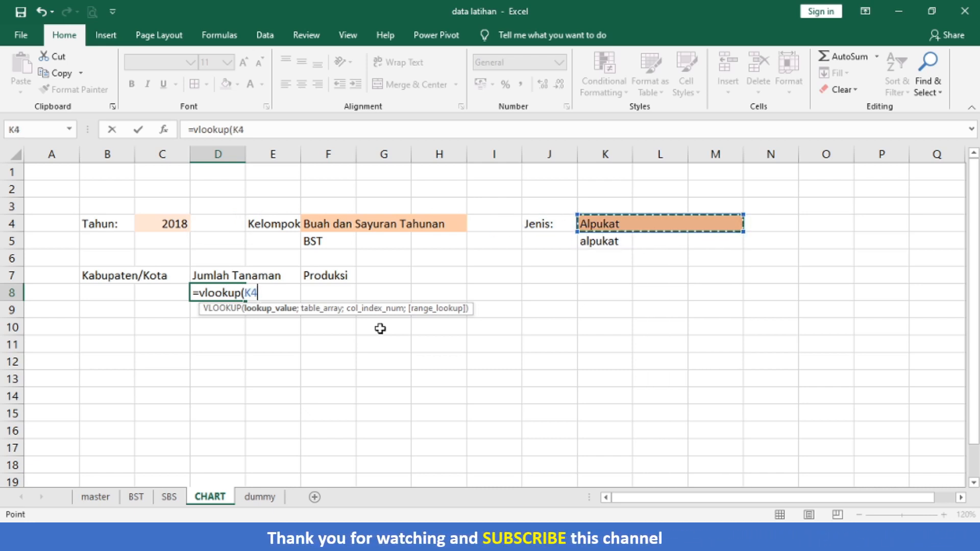
text(;)
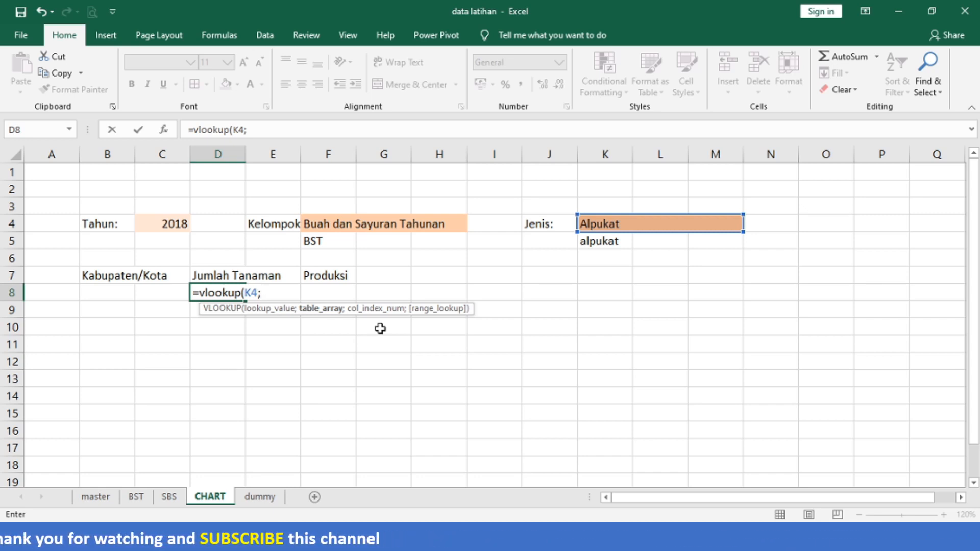
text(in)
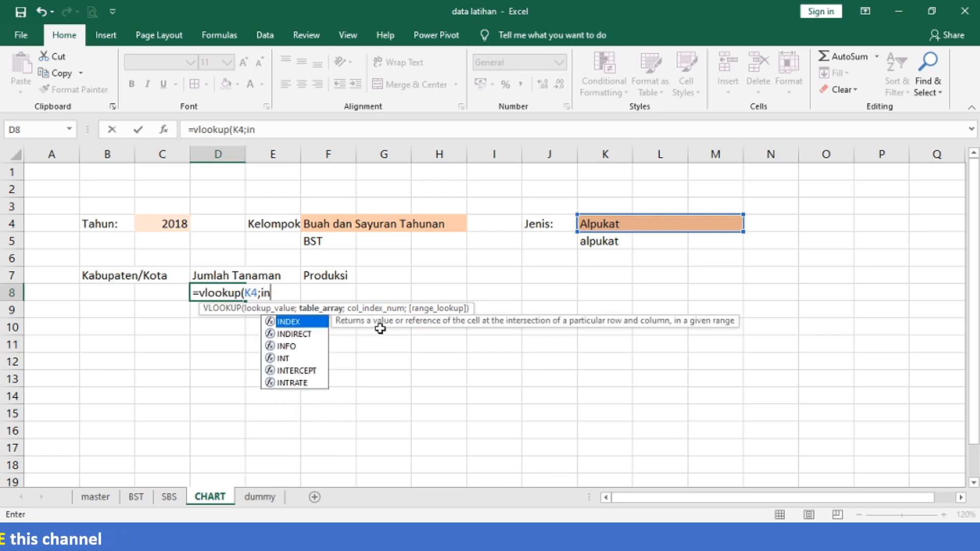
text(direct()
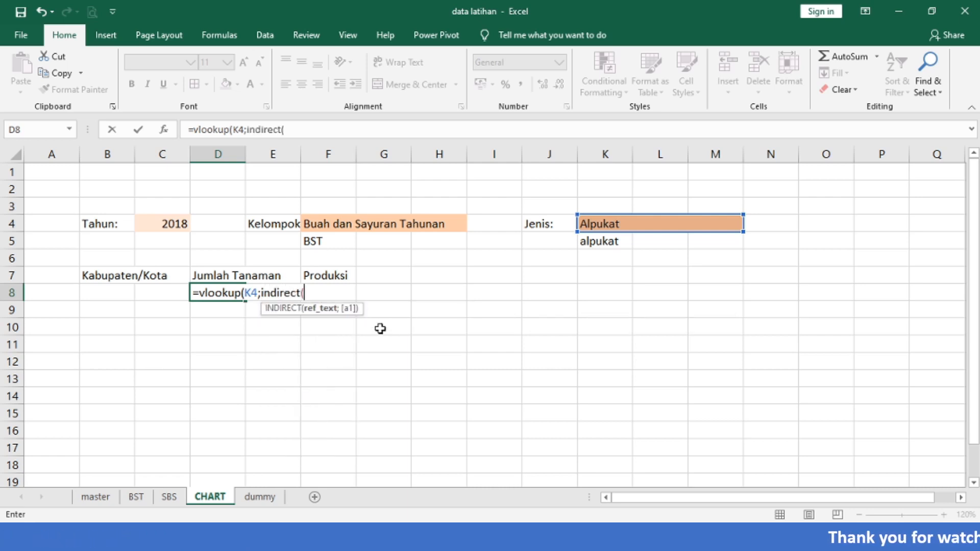
key(Down)
key(Left)
key(Left)
key(Left)
key(Left)
key(Left)
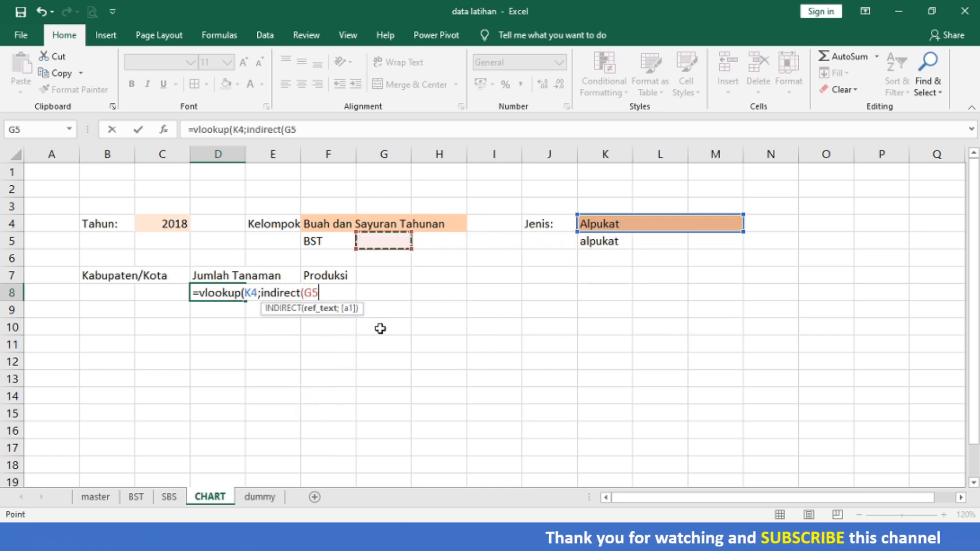
text(&)
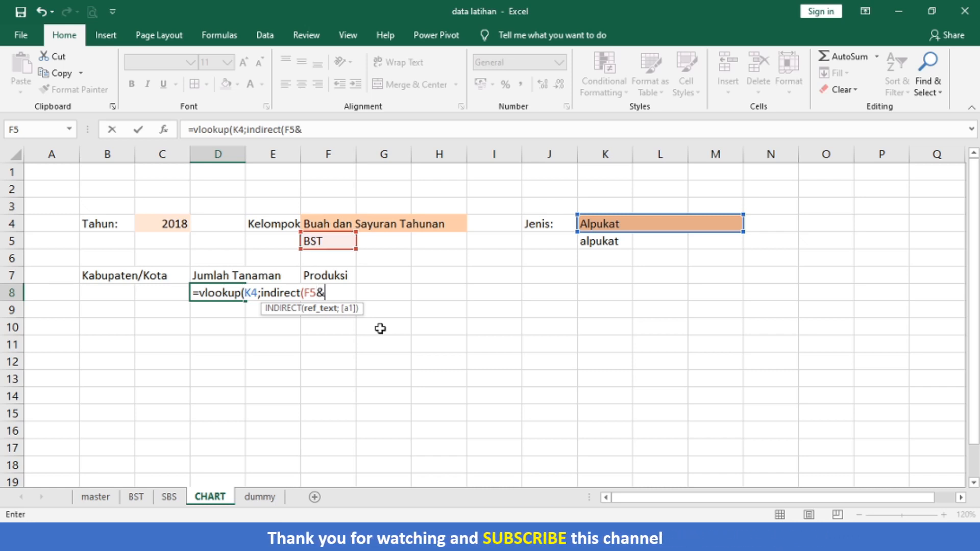
text("x")
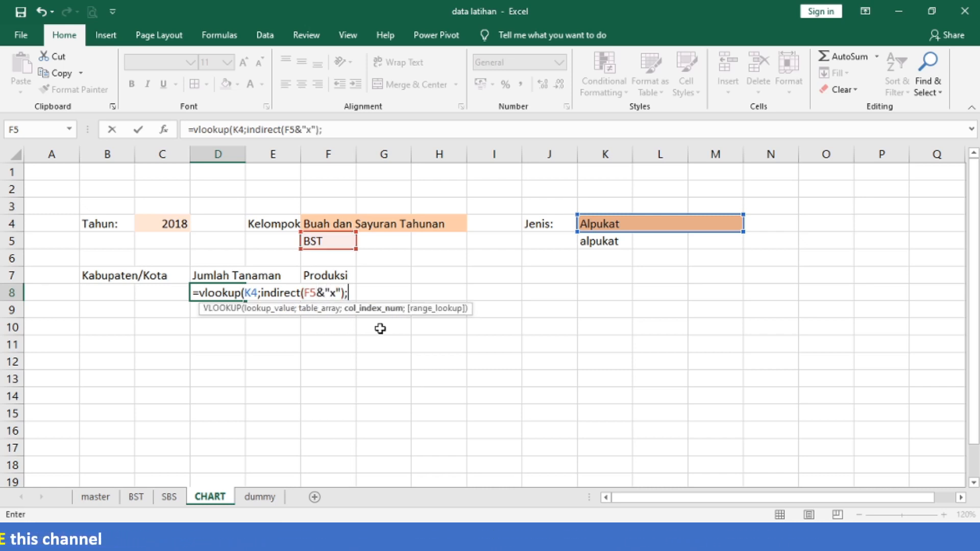
text(;2)
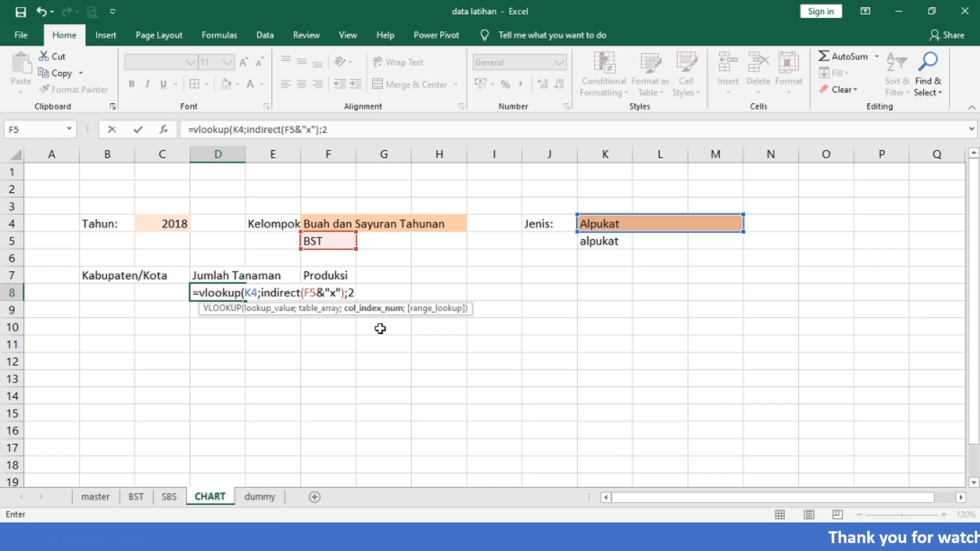
text(;false))
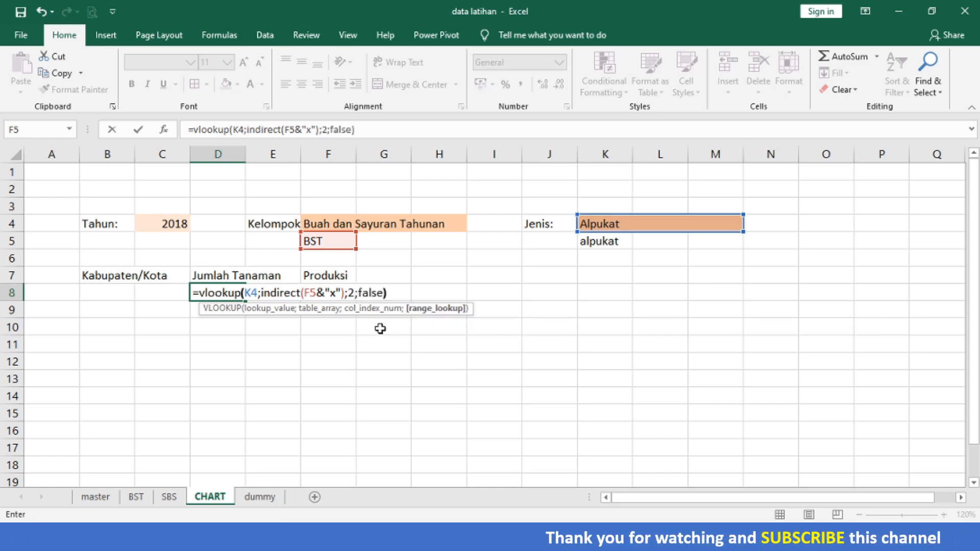
key(Return)
Step: Wrap the unit lookup in D8 in IFERROR with empty text as the fallback: =IFERROR(VLOOKUP(K4;INDIRECT(F5&"x");2;FALSE);"")
key(Up)
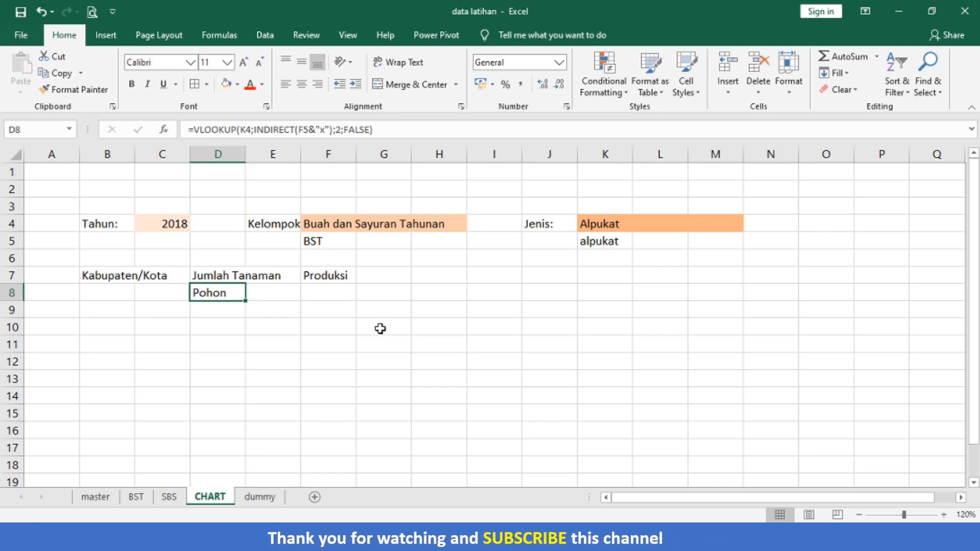
key(F2)
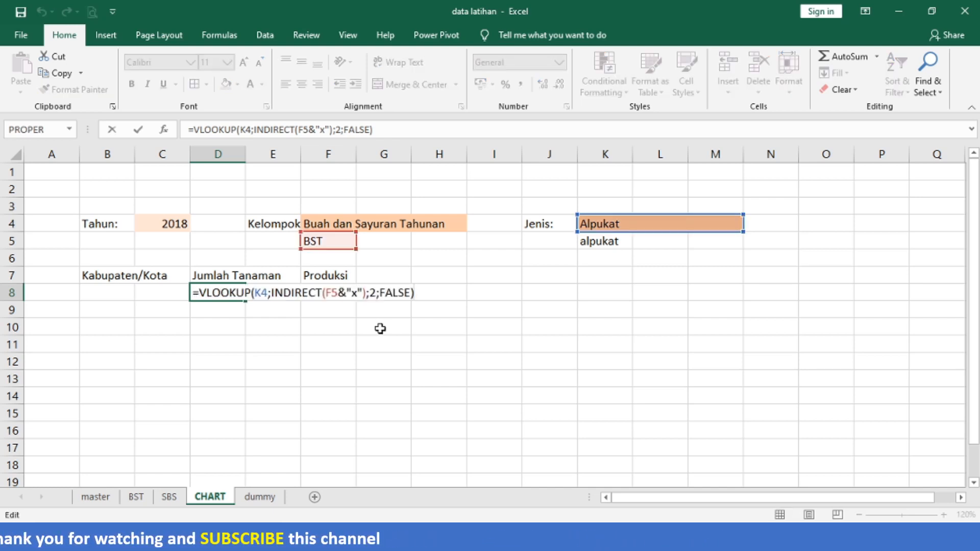
key(Home)
key(Right)
text(i)
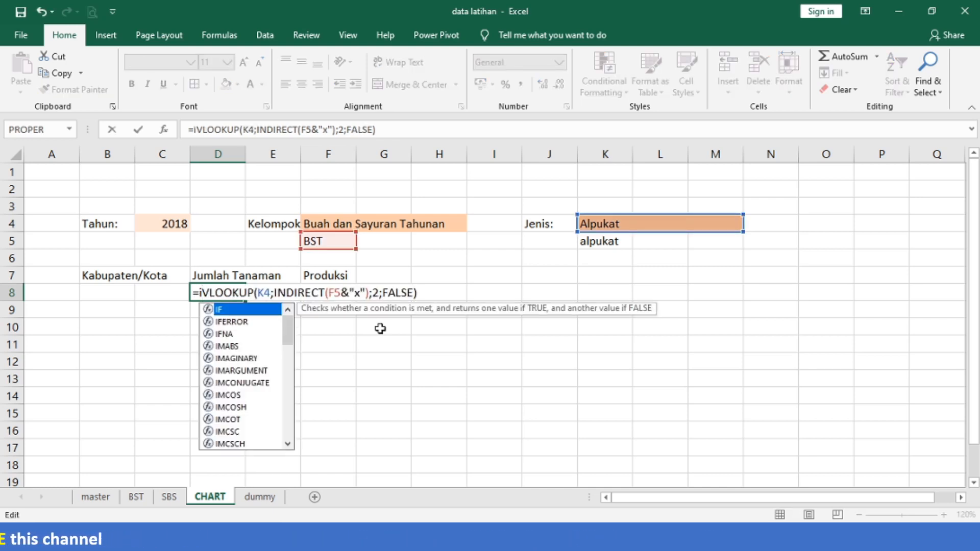
text(f)
text(error)
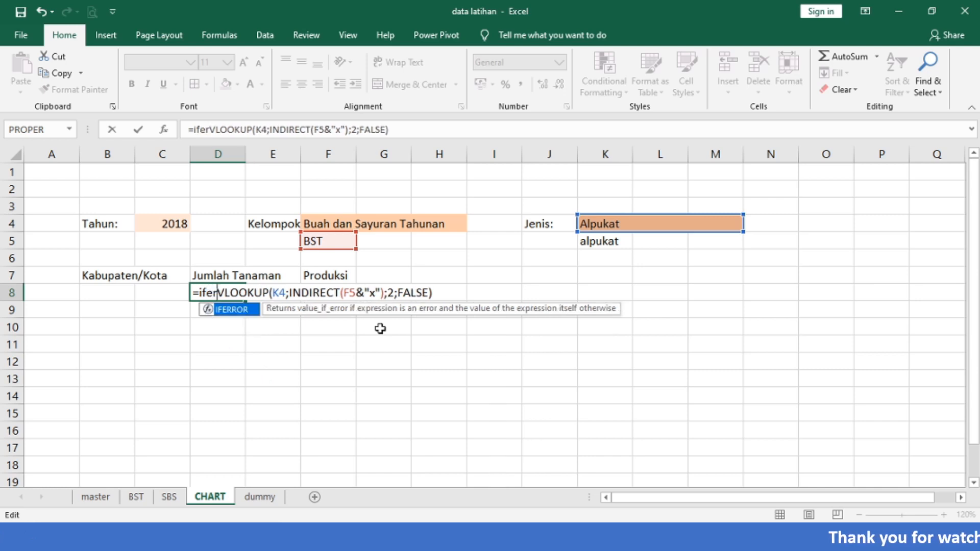
text(()
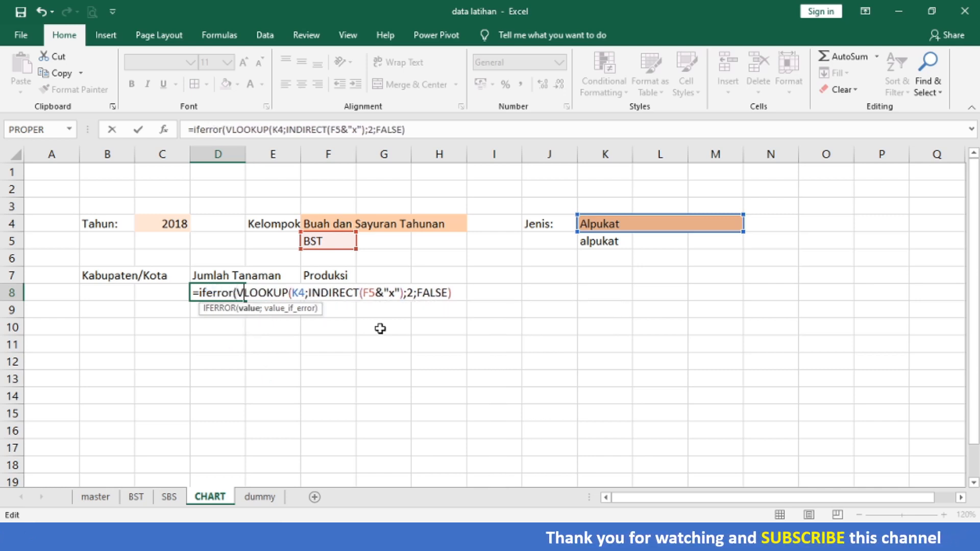
key(Right)
key(Right)
key(Right)
key(Right)
key(Right)
key(Right)
key(Right)
key(Right)
key(Right)
key(Right)
key(Right)
key(Right)
key(Right)
key(Right)
key(Right)
key(Right)
key(Right)
key(Right)
key(Right)
key(Right)
key(Right)
key(Right)
key(Right)
key(Right)
key(Right)
key(Right)
key(Right)
key(Right)
key(Right)
key(Right)
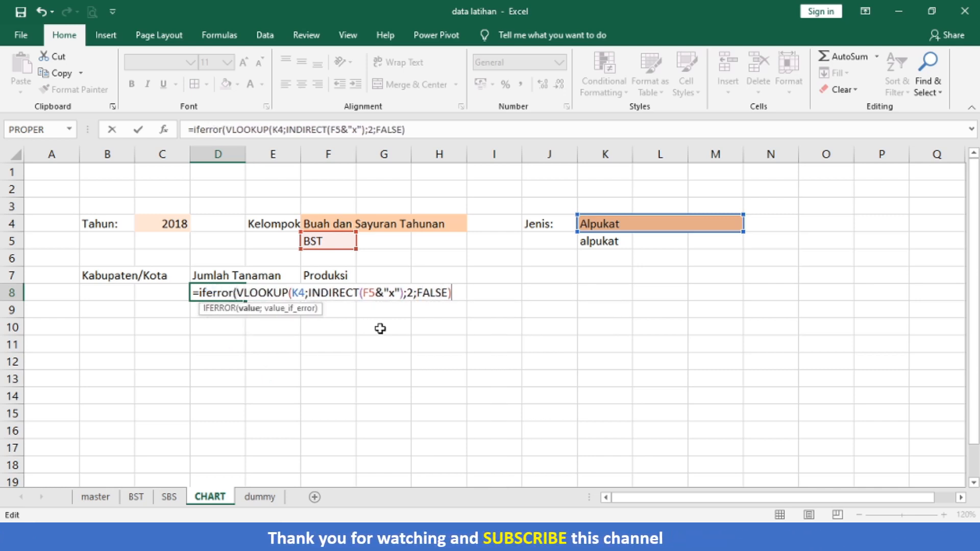
text(;""))
key(Return)
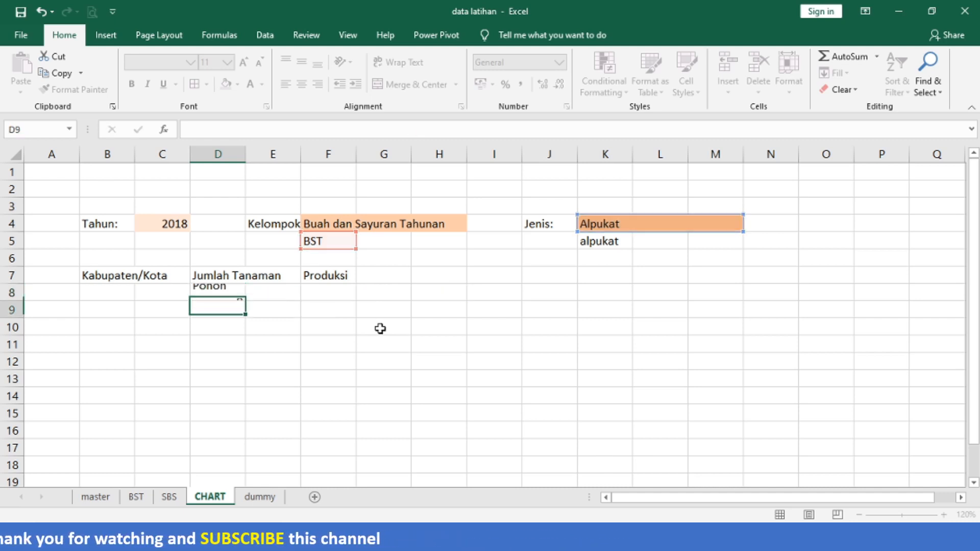
key(Up)
key(Right)
key(Right)
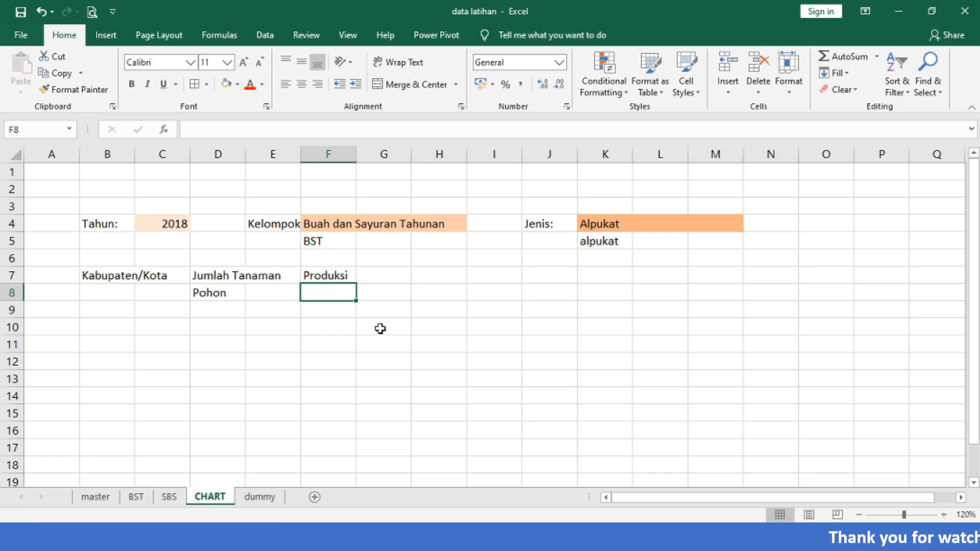
key(F2)
key(Escape)
key(Left)
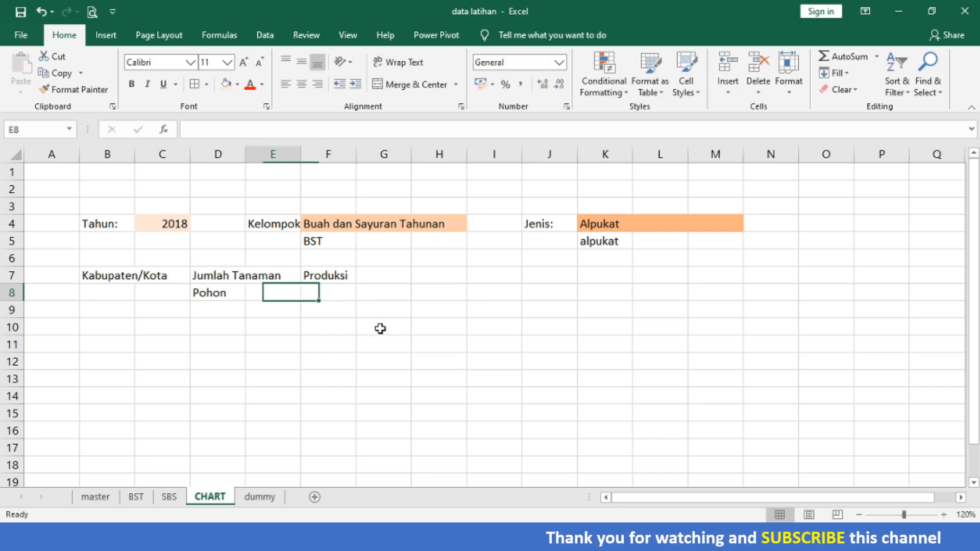
key(Left)
key(F2)
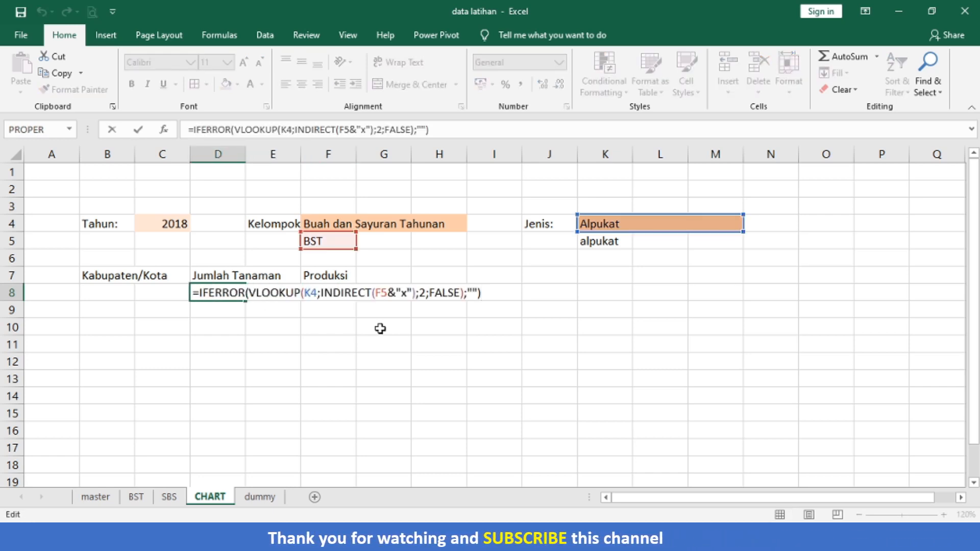
key(shift+Home)
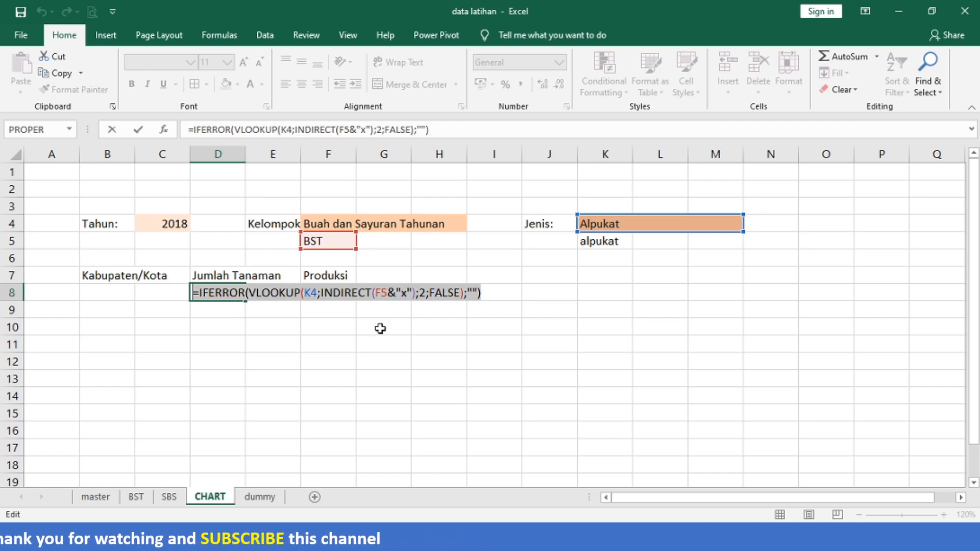
key(Escape)
Step: Copy the formula text of D8 into F8 under Produksi and change its column index to 3
key(F2)
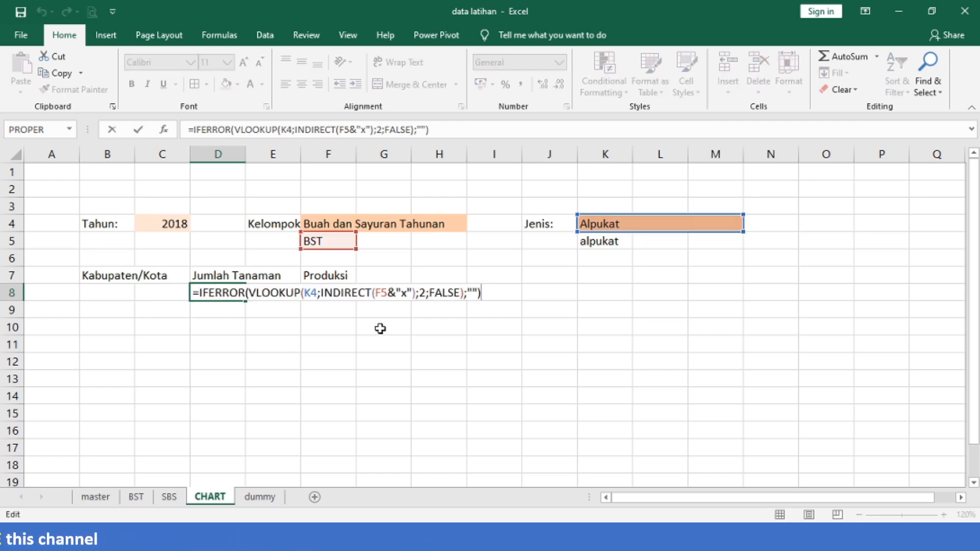
key(shift+Home)
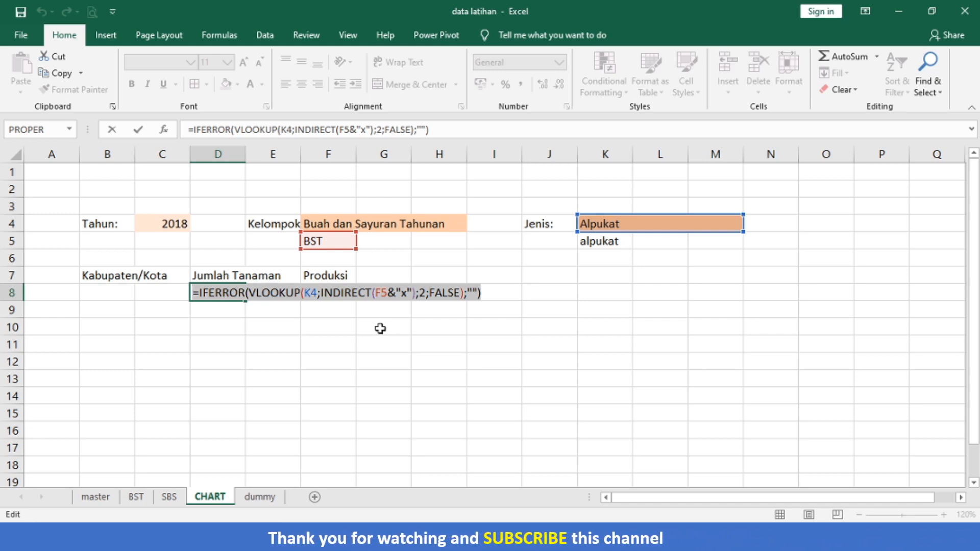
key(ctrl+c)
key(Escape)
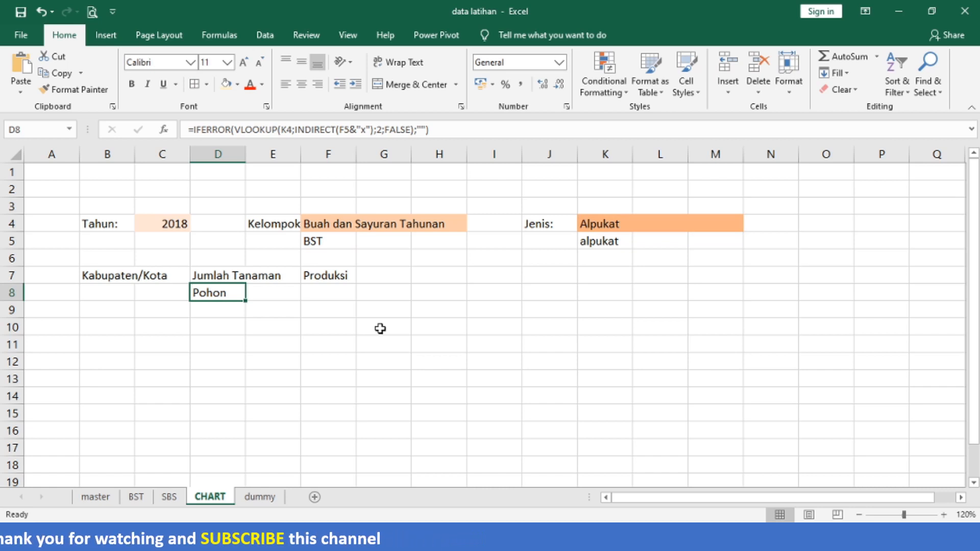
key(Right)
key(Right)
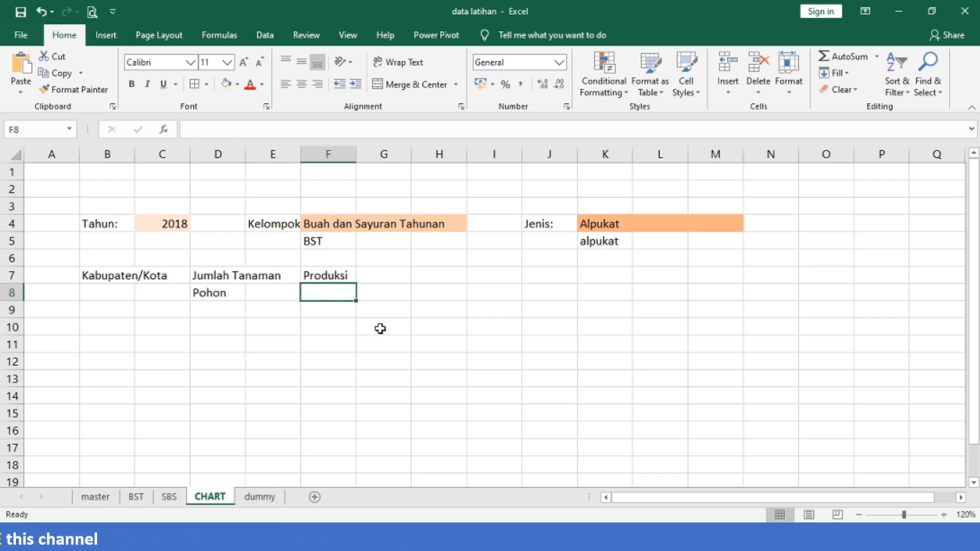
key(F2)
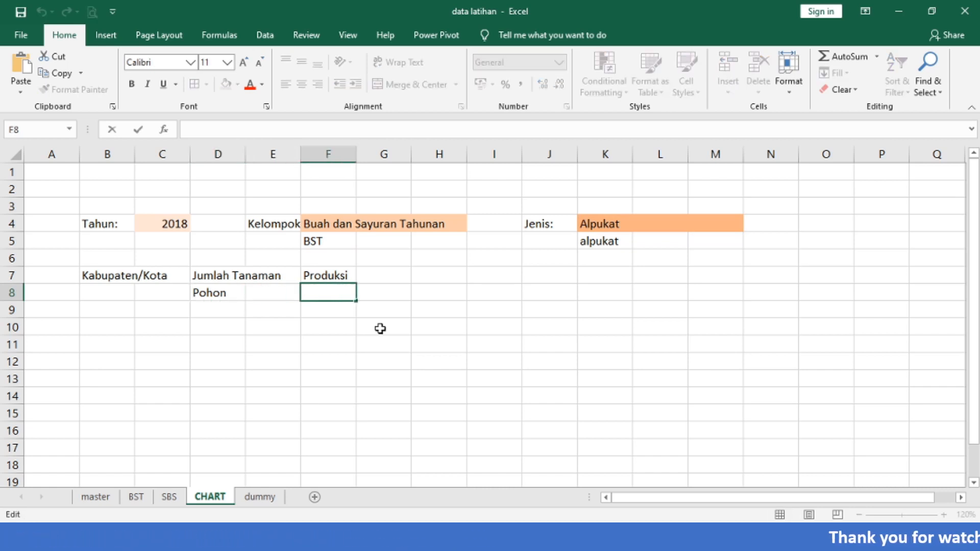
key(ctrl+v)
key(Left)
key(Left)
key(Left)
key(Left)
key(Left)
key(Left)
key(Left)
key(Left)
key(Left)
key(Left)
key(Left)
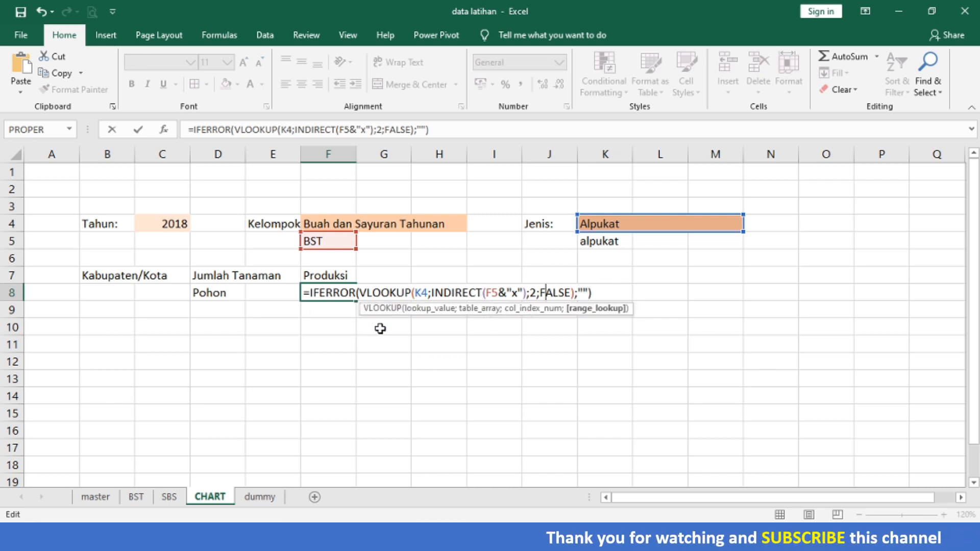
key(BackSpace)
text(3)
key(Return)
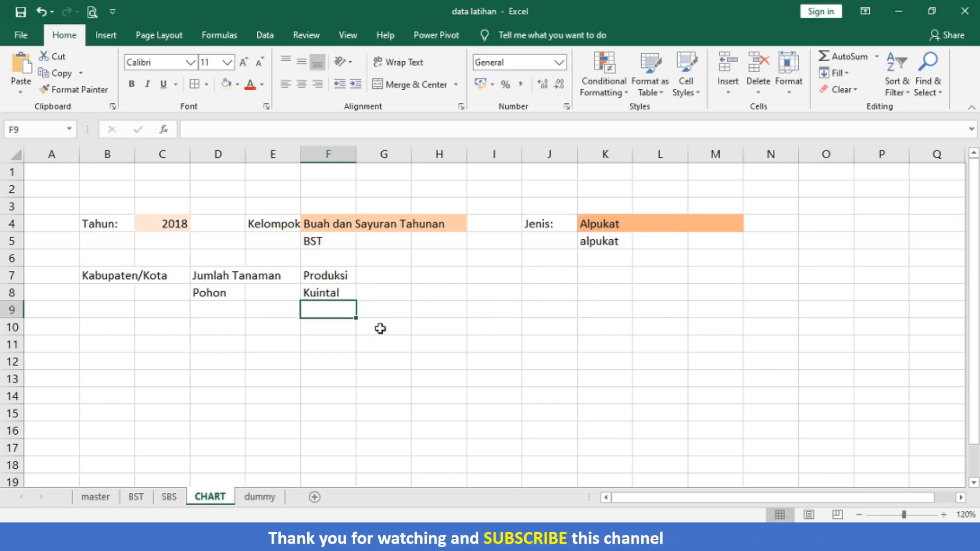
key(Up)
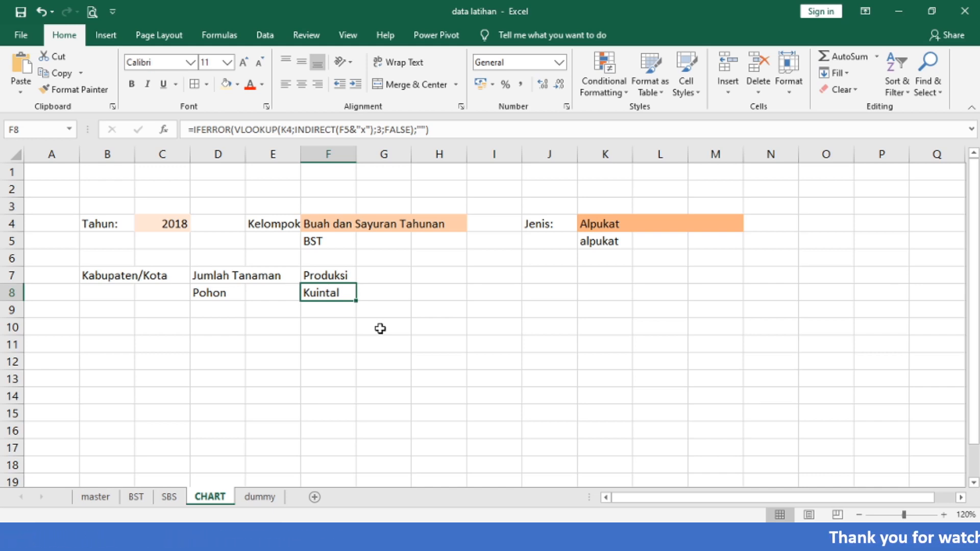
Step: Link cell B9 under Kabupaten/Kota to the first ranked name on the dummy sheet with =dummy!H3
key(Down)
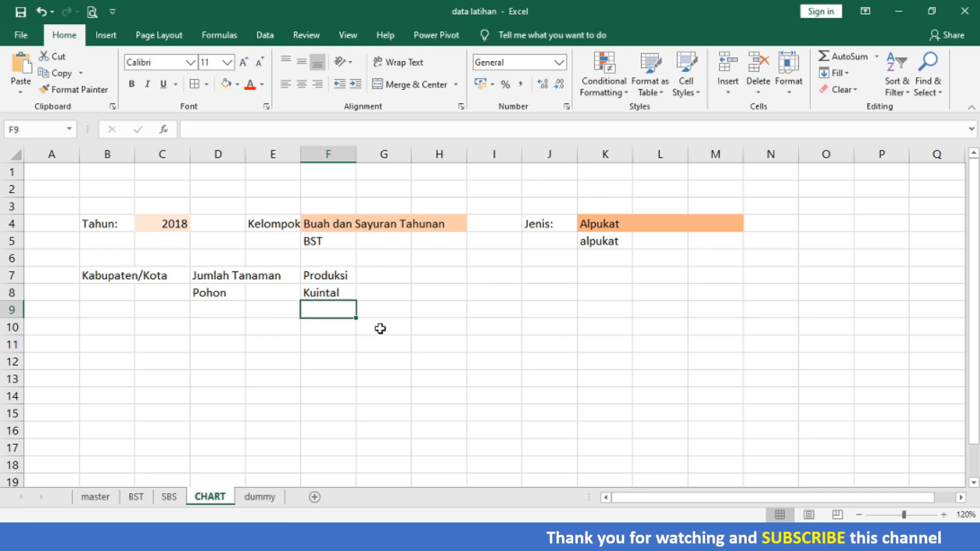
key(Left)
key(Left)
key(Left)
key(Left)
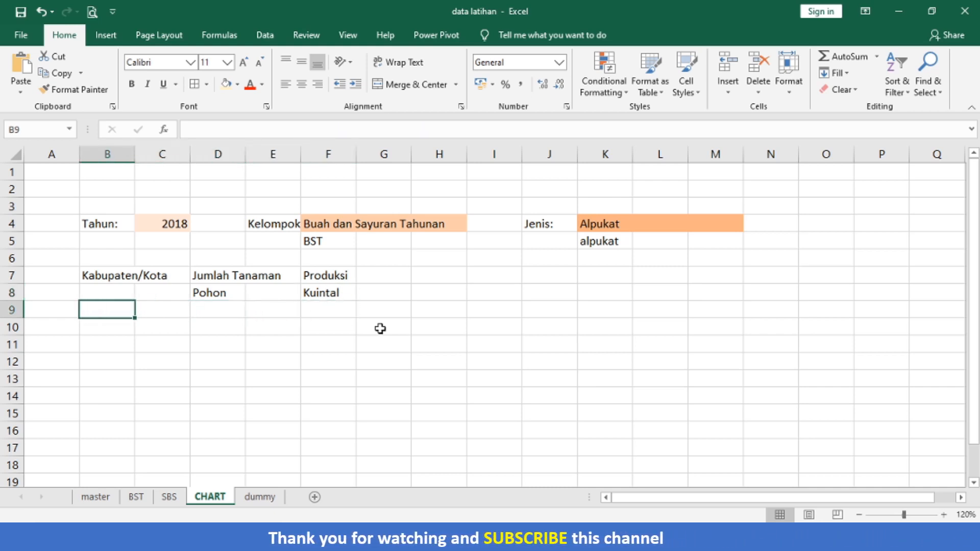
text(=)
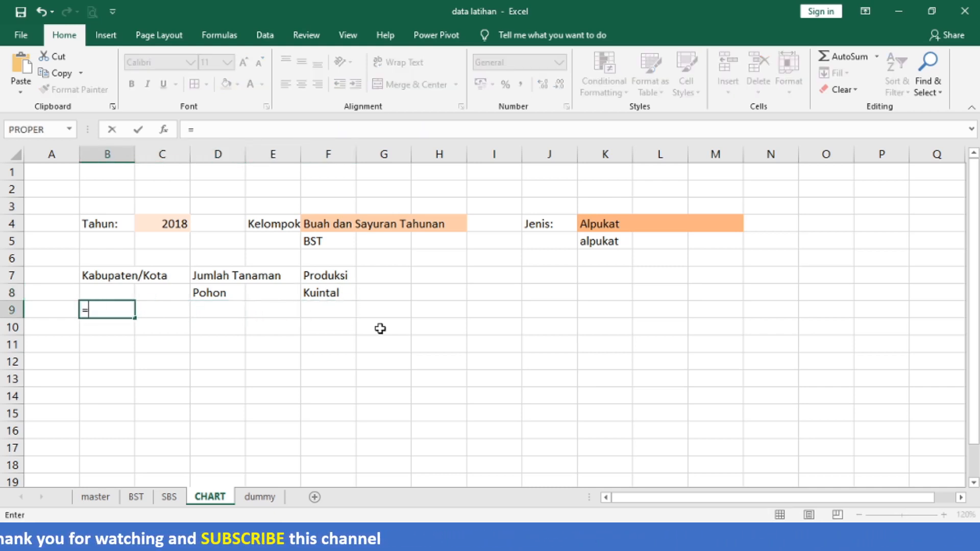
key(Escape)
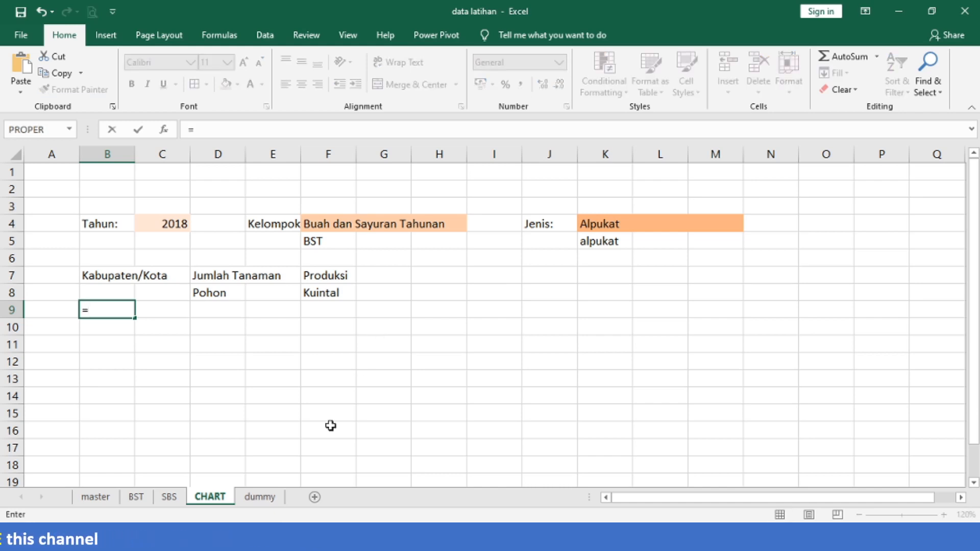
click(267, 500)
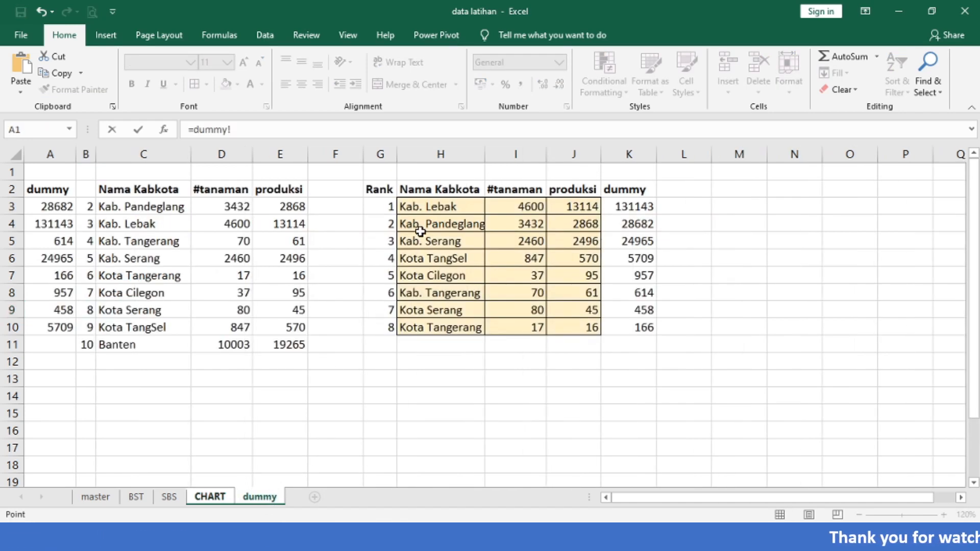
key(Return)
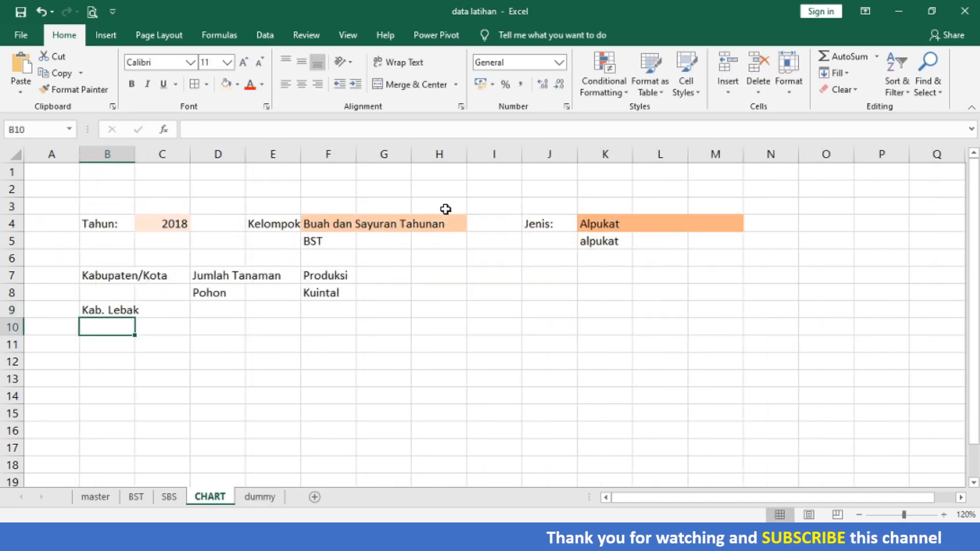
Step: Copy the B9 link across to C9:D9
key(Up)
key(ctrl+c)
key(Right)
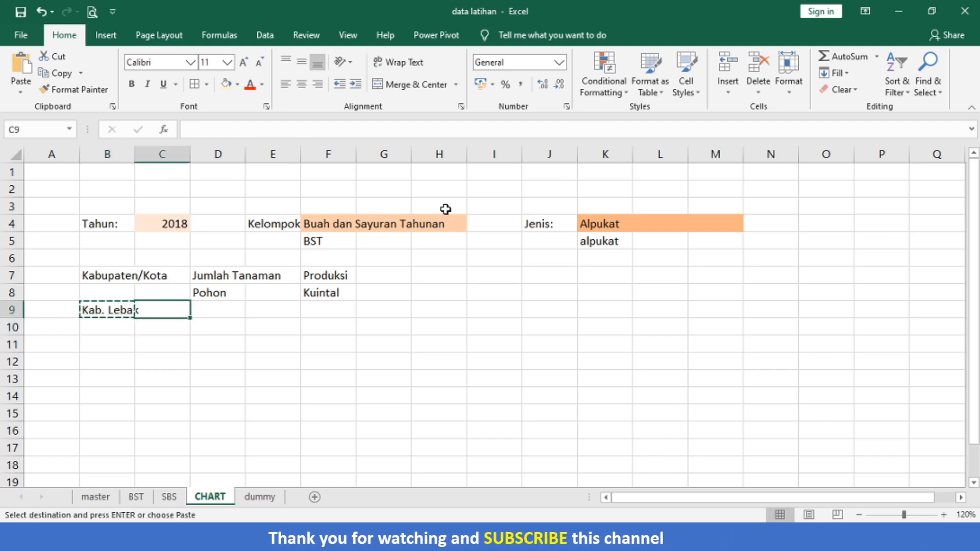
key(shift+Right)
key(ctrl+v)
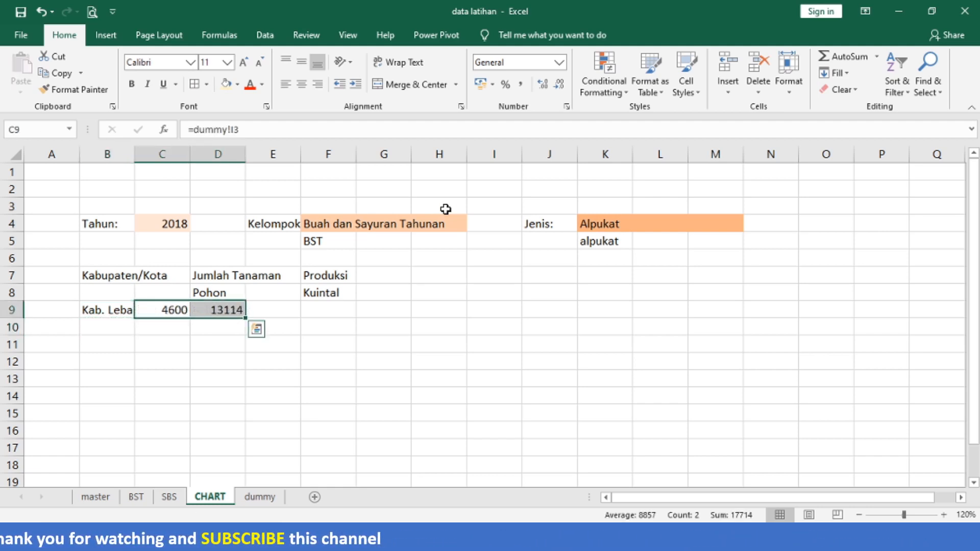
Step: Undo the links pasted into C9:D9 and the link entered in B9
key(Left)
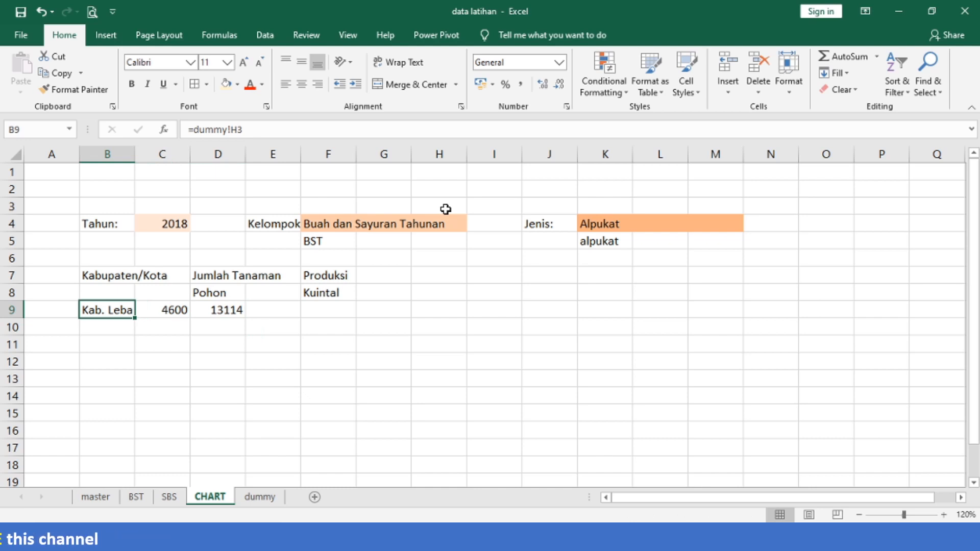
key(ctrl+z)
key(ctrl+z)
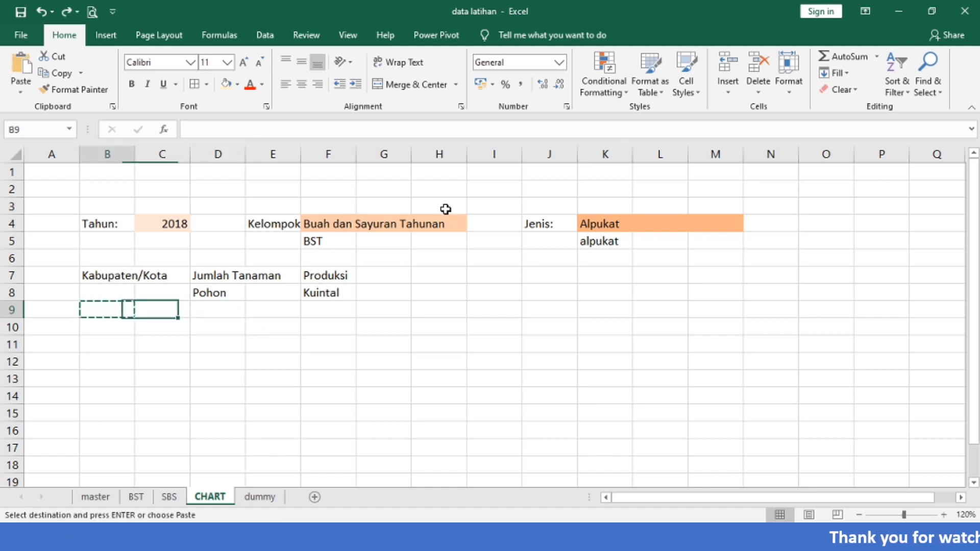
key(Escape)
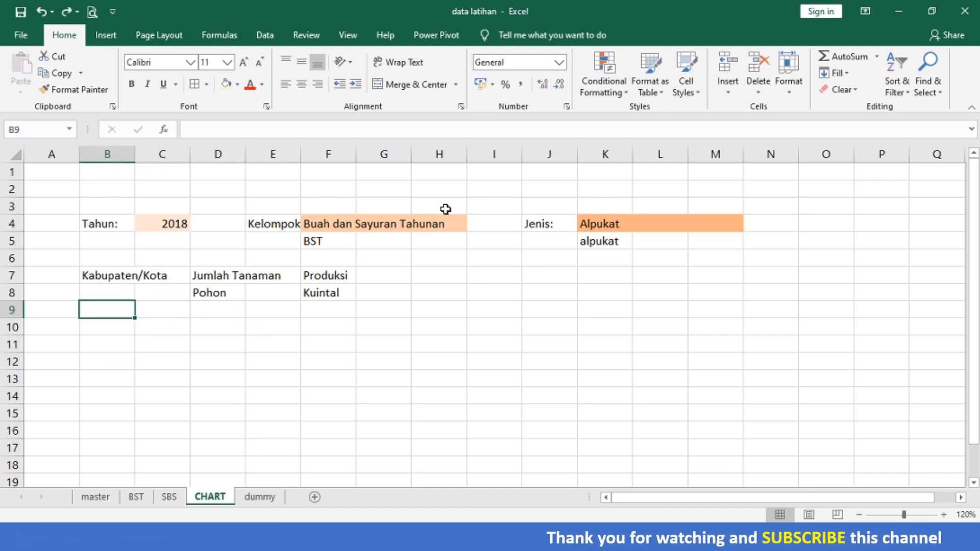
Step: Enter the link =dummy!H3 in B9 and copy it across to C9:D9
text(=)
click(264, 495)
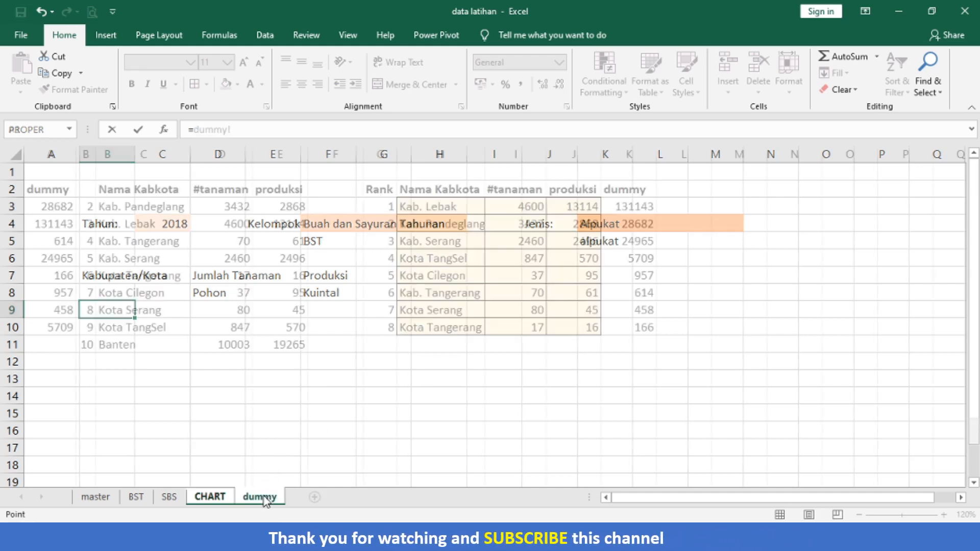
click(454, 208)
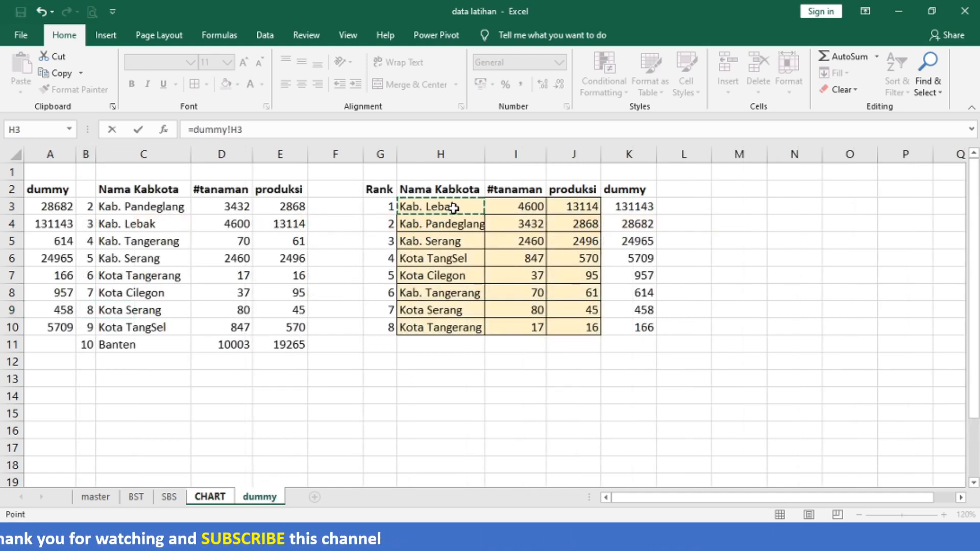
key(Return)
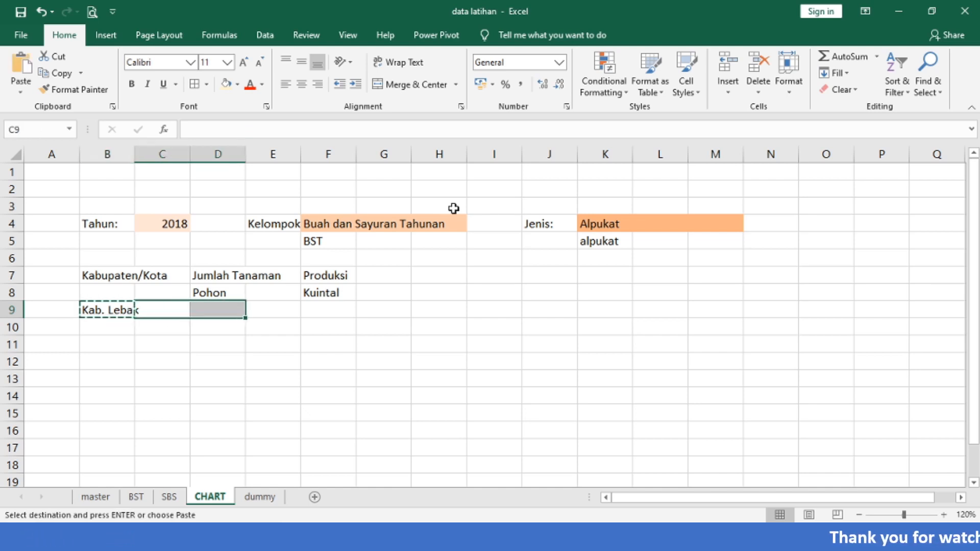
key(ctrl+v)
Step: Move the production link =dummy!J3 from D9 to F9 under the Produksi heading
key(Right)
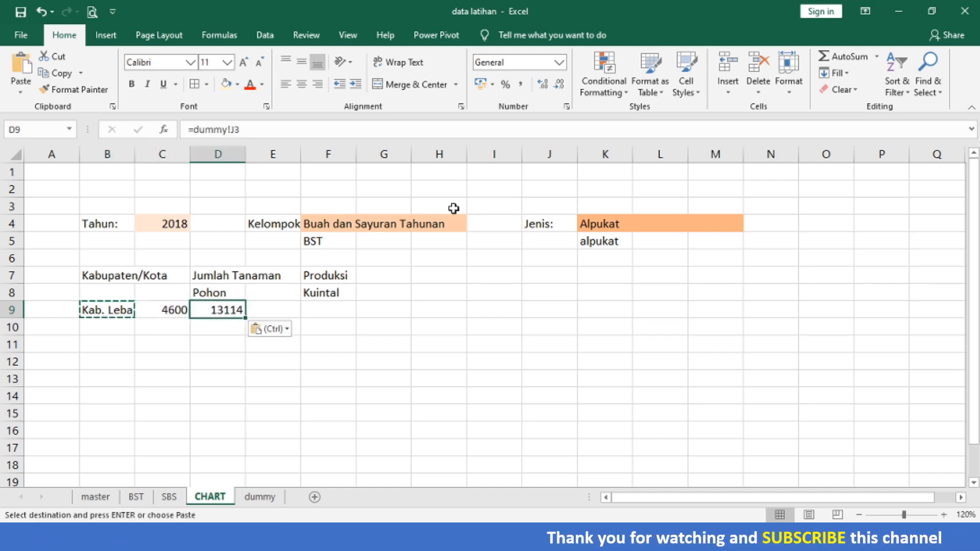
key(ctrl+c)
key(Right)
key(Right)
key(ctrl+v)
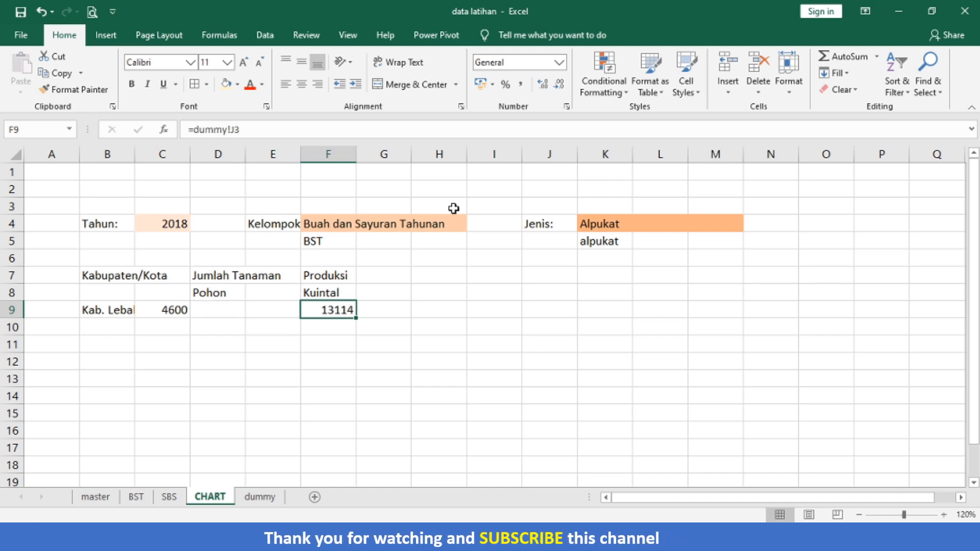
Step: Move the plant count link =dummy!I3 from C9 to D9 under the Jumlah Tanaman heading
key(Left)
key(Left)
key(Left)
key(ctrl+x)
key(Right)
key(ctrl+v)
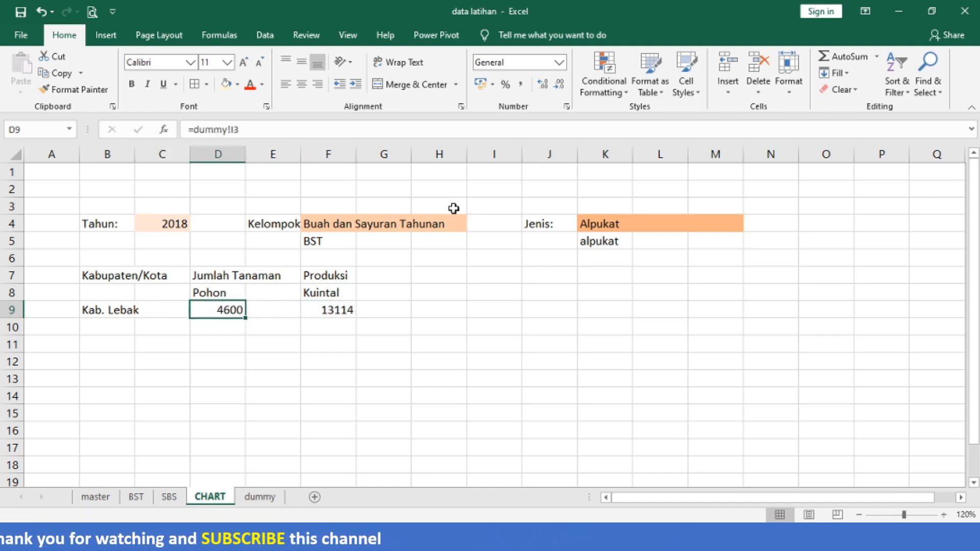
Step: Copy the linked row B9:F9 down to rows 10 through 16
key(Left)
key(Left)
key(shift+Right)
key(shift+Right)
key(shift+Right)
key(shift+Right)
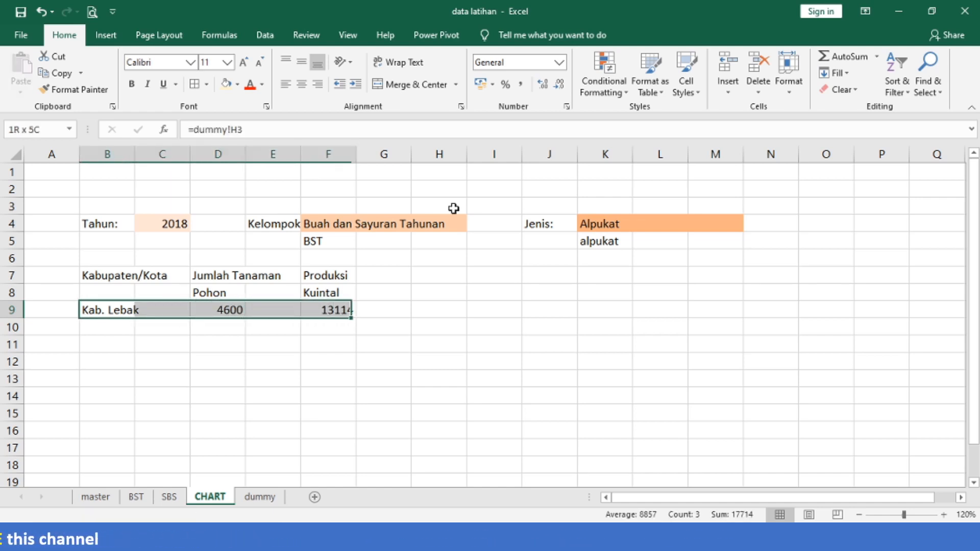
key(Down)
key(shift+Down)
key(shift+Down)
key(shift+Down)
key(shift+Down)
key(shift+Down)
key(shift+Down)
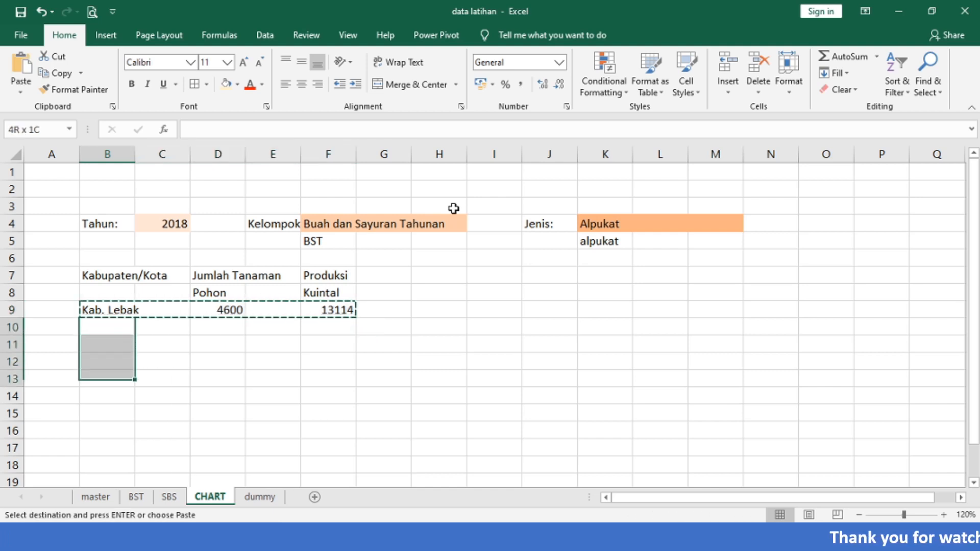
key(Return)
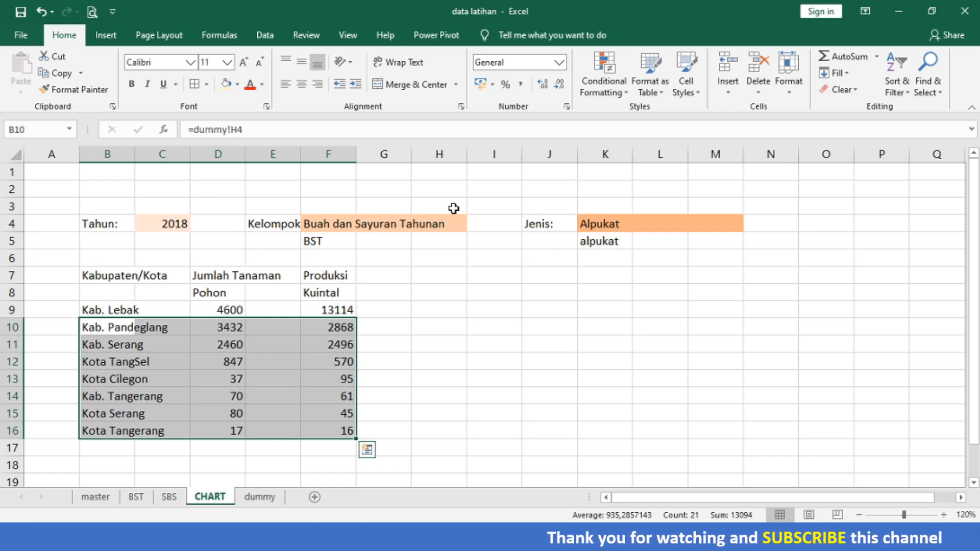
Step: Merge and centre the Kabupaten/Kota heading across B7:C8
key(Up)
key(Up)
key(Up)
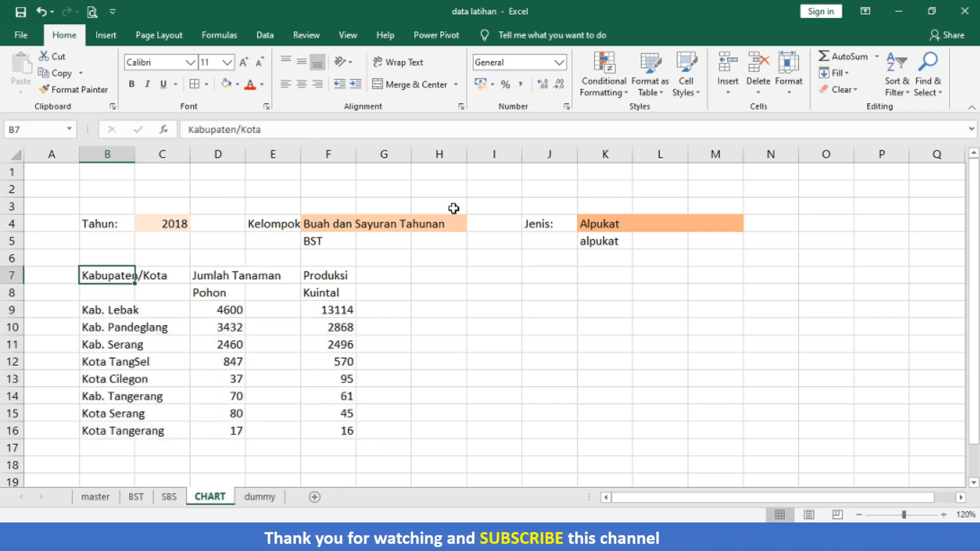
key(shift+Right)
key(shift+Down)
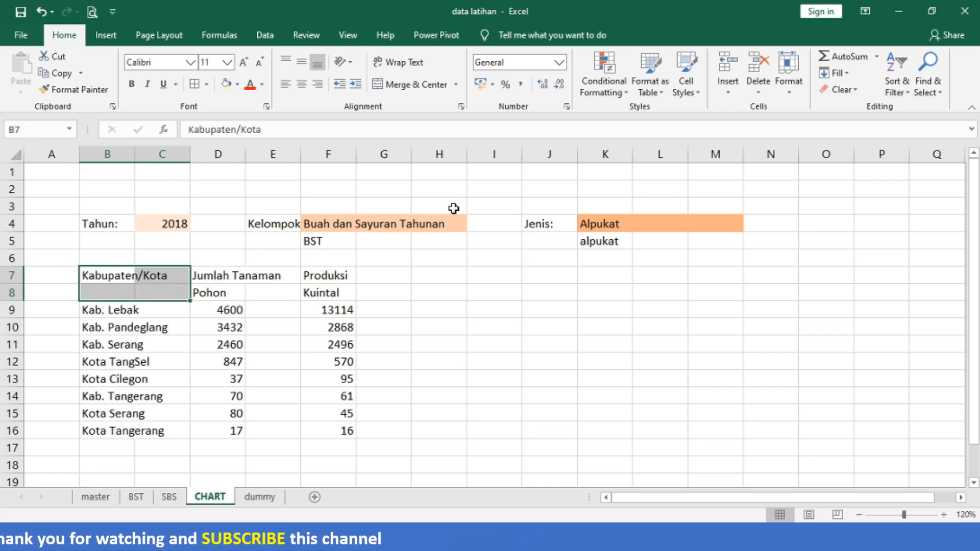
click(401, 85)
Step: Merge and centre the Jumlah Tanaman heading across D7:E7 and copy that format to each row of D8:E16
key(Right)
key(shift+Right)
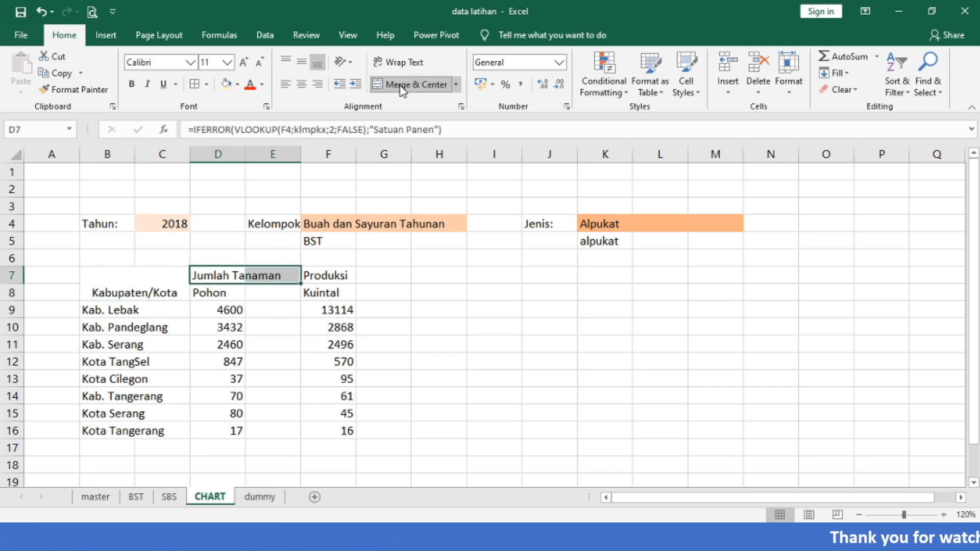
click(97, 92)
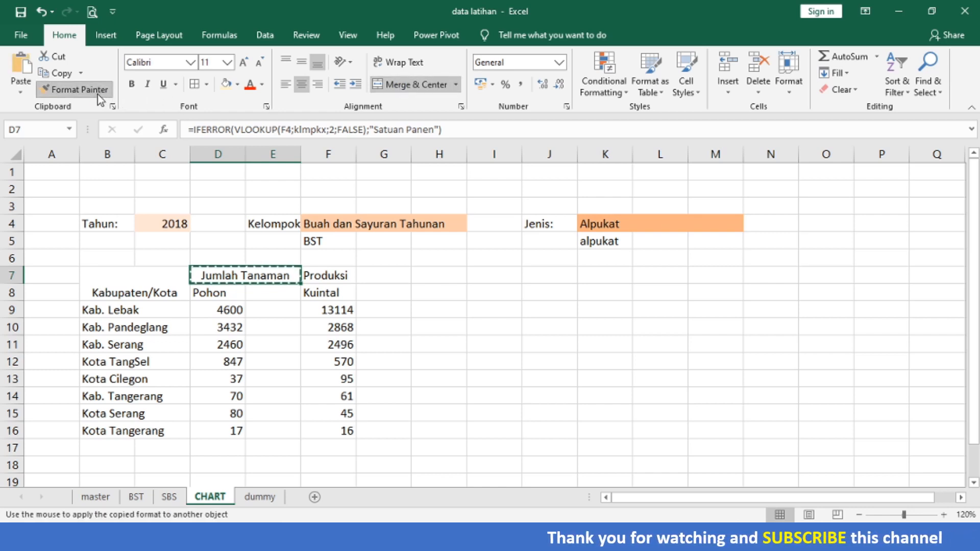
drag(219, 292, 256, 292)
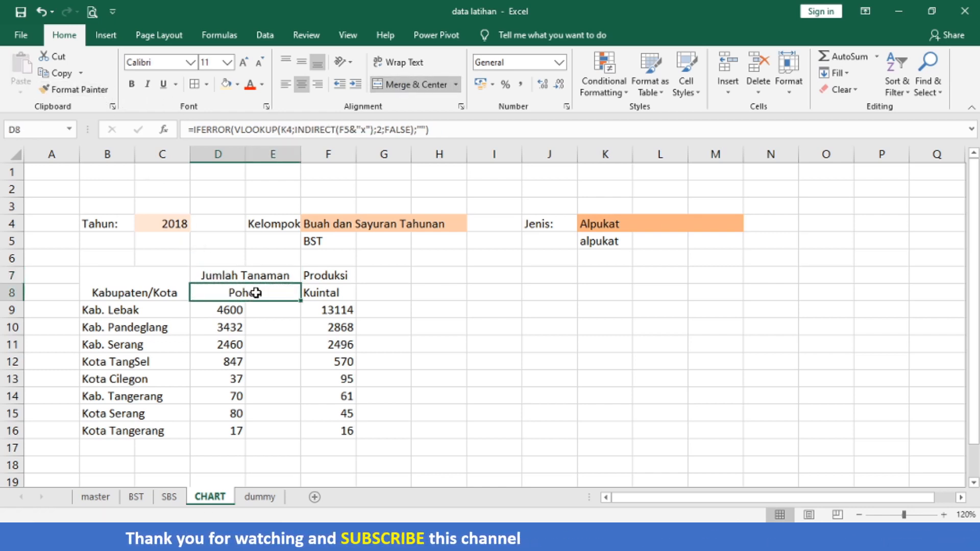
click(74, 89)
mouse_move(210, 308)
mouse_down()
mouse_move(273, 372)
mouse_move(264, 433)
mouse_up()
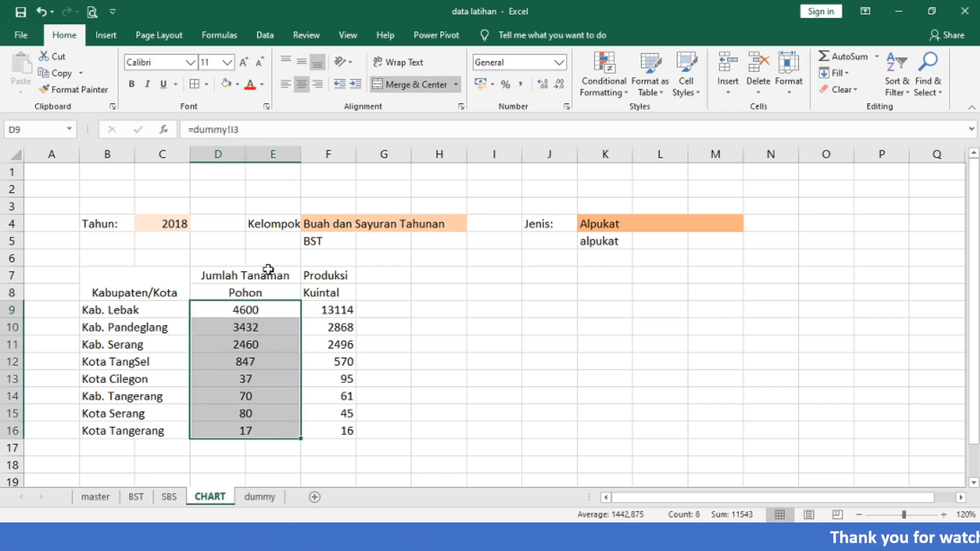
Step: Copy the format of D7:E16 onto the Produksi column block F7:G16
drag(268, 269, 250, 427)
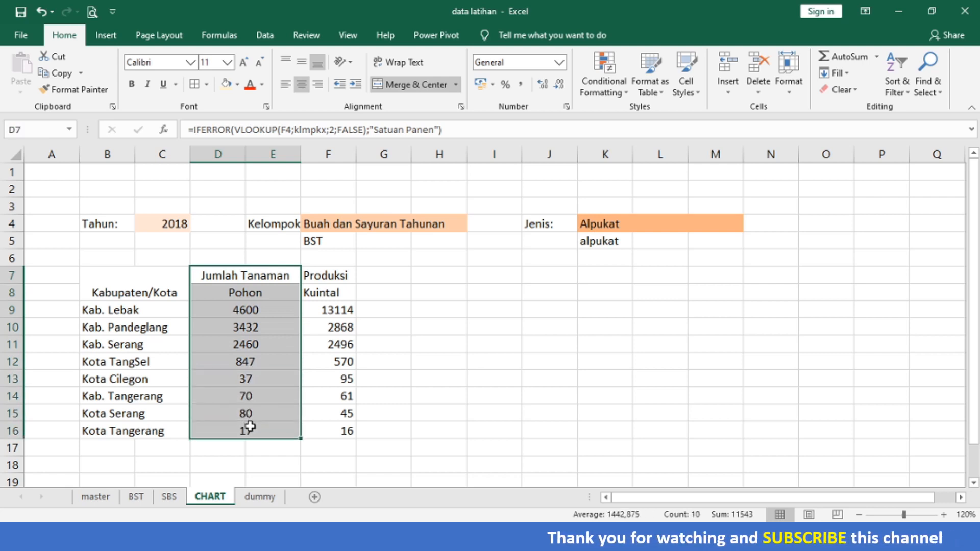
click(74, 90)
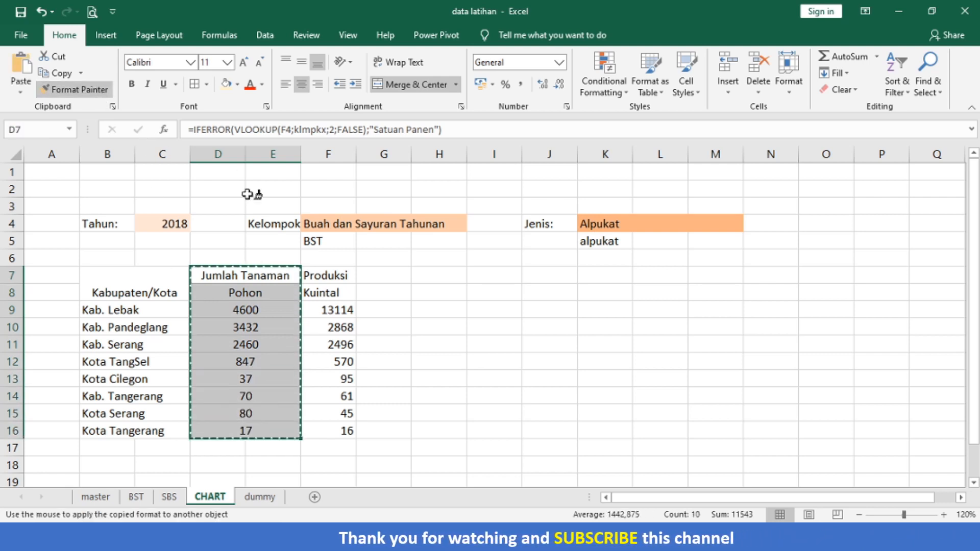
click(317, 269)
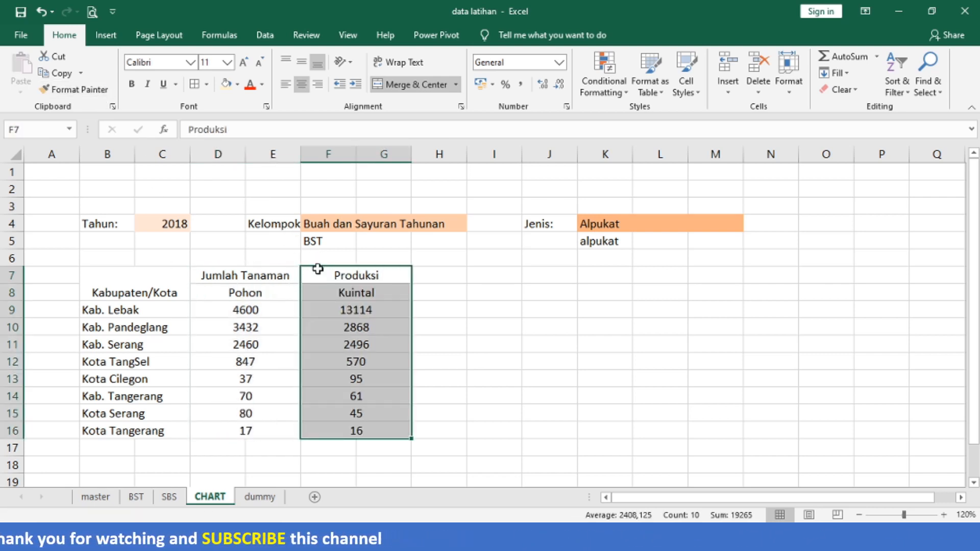
Step: Copy the Pohon cell's merged format onto B9:C16 and remove the centring from the region names
click(210, 290)
click(62, 90)
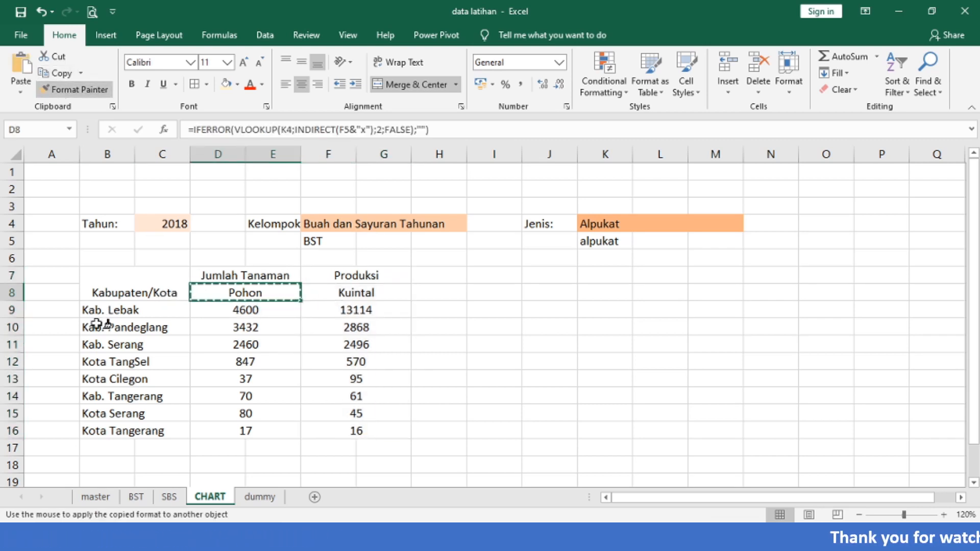
mouse_move(123, 311)
mouse_down()
mouse_move(127, 411)
mouse_move(145, 430)
mouse_up()
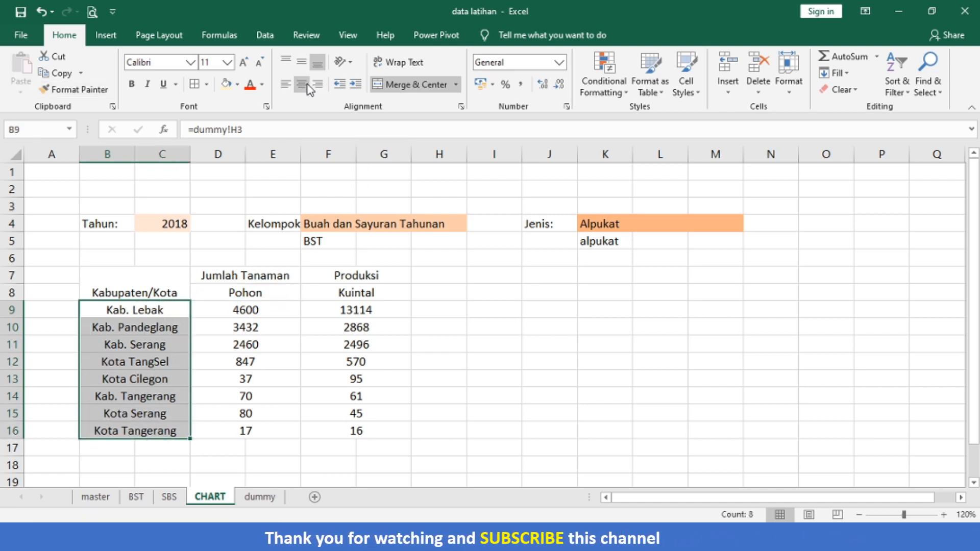
key(ctrl+z)
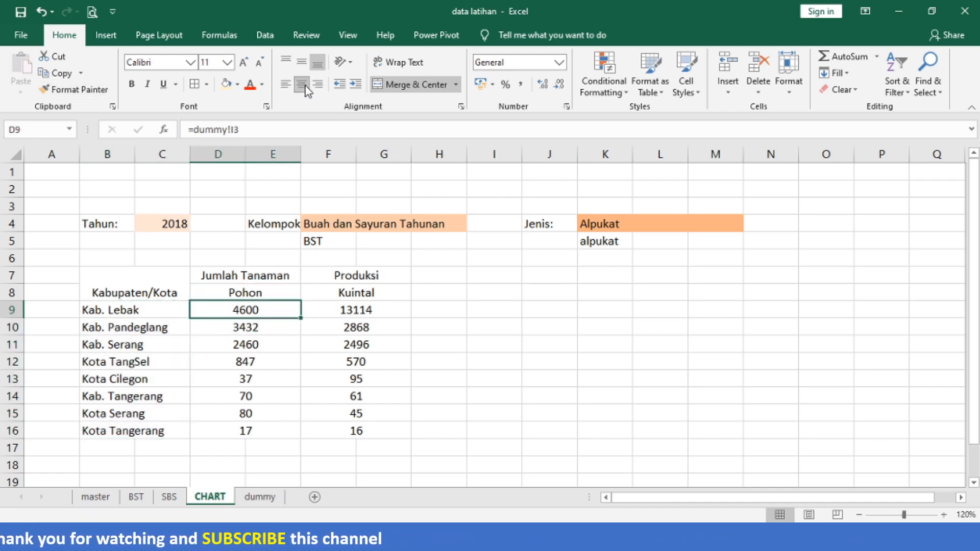
Step: Remove the centre alignment from the plant count and production values in D9:G16
key(Down)
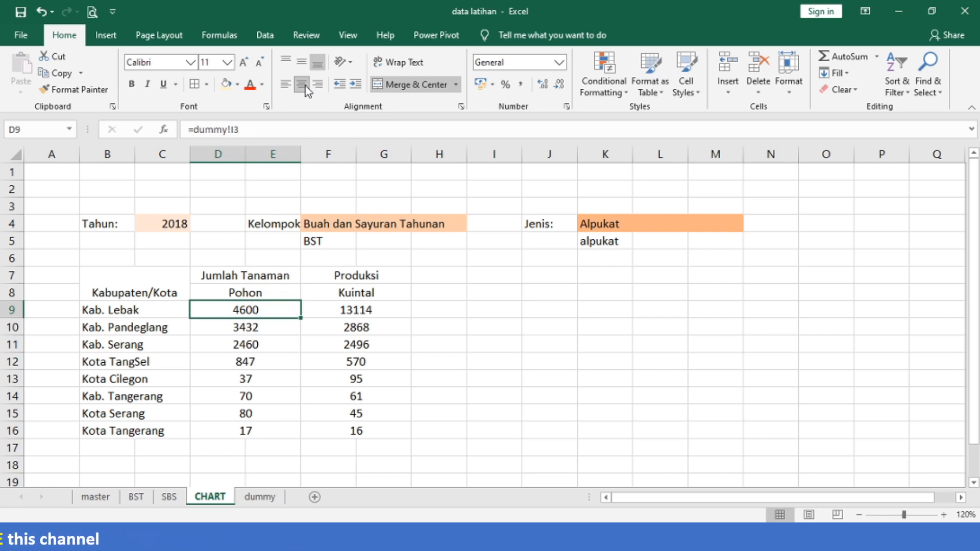
key(shift+Right)
key(shift+Down)
key(shift+Down)
key(shift+Down)
key(shift+Down)
key(shift+Down)
key(shift+Down)
key(shift+Down)
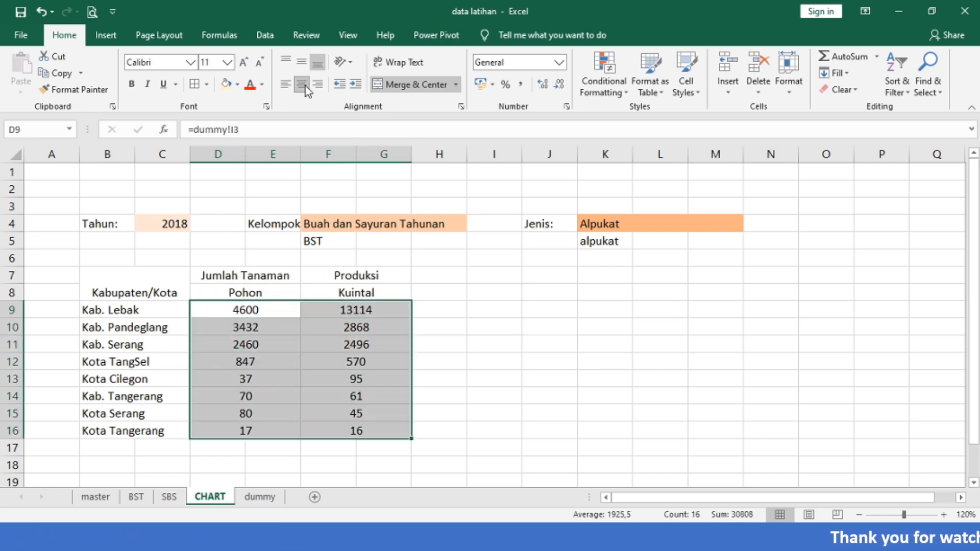
click(303, 87)
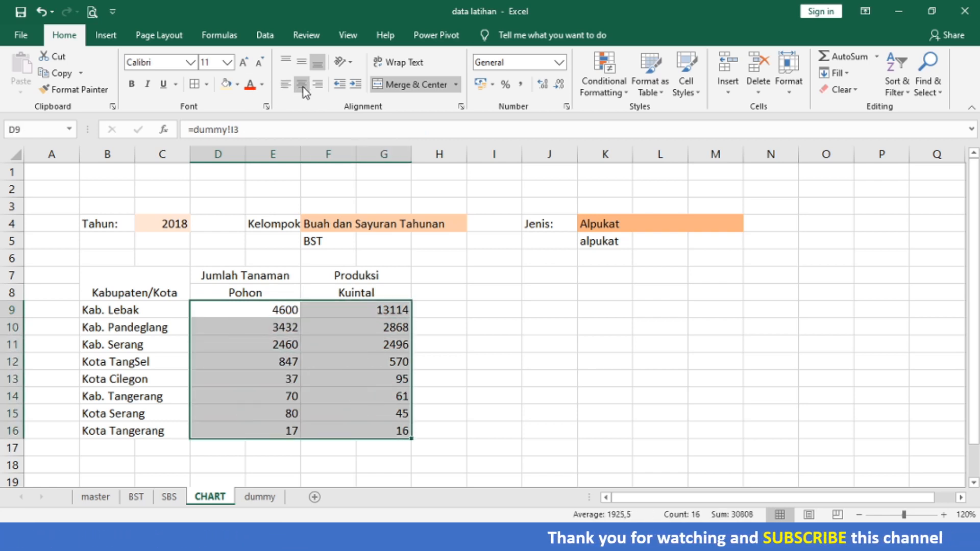
click(566, 107)
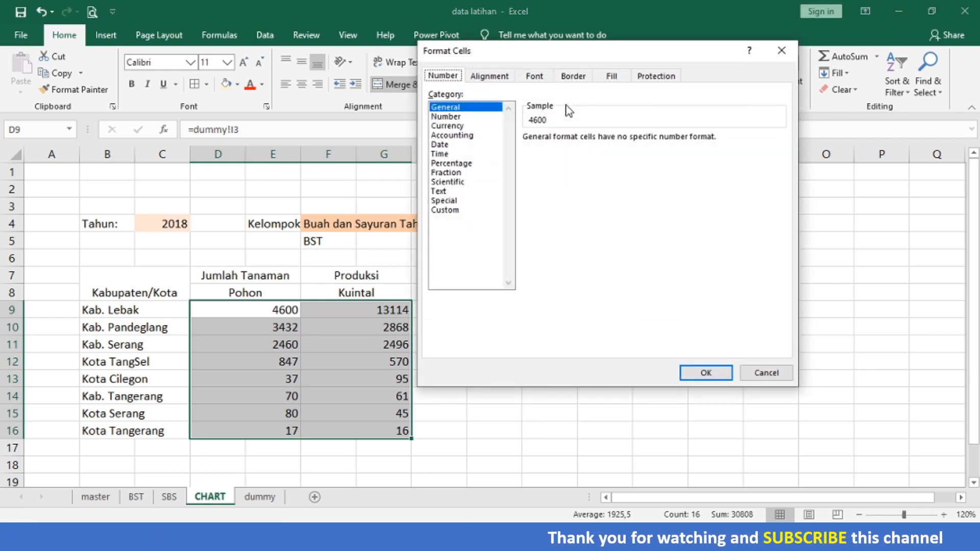
click(782, 51)
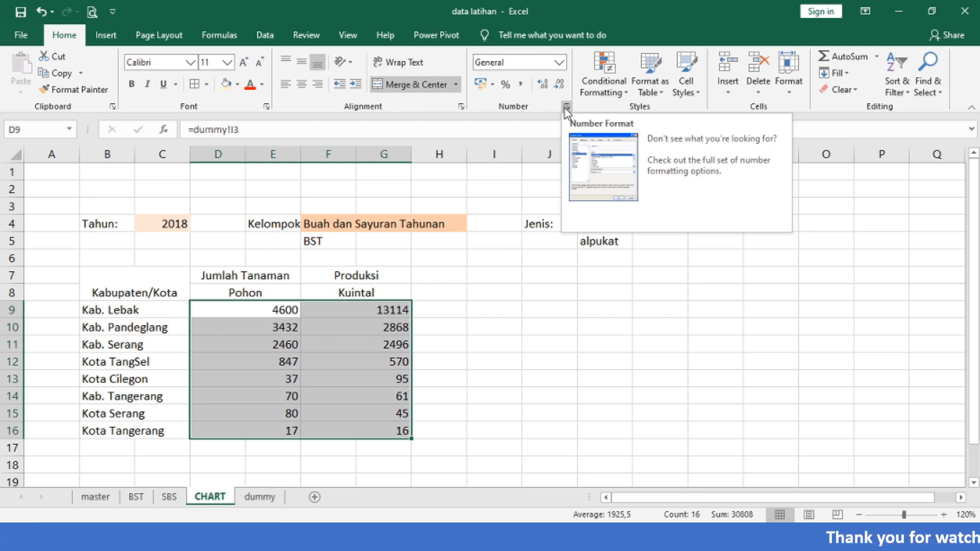
click(559, 62)
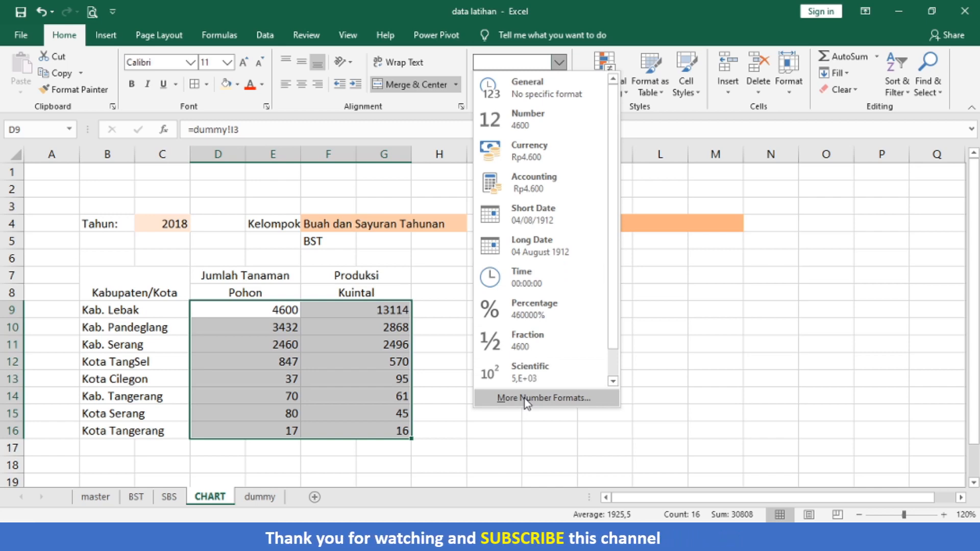
click(678, 367)
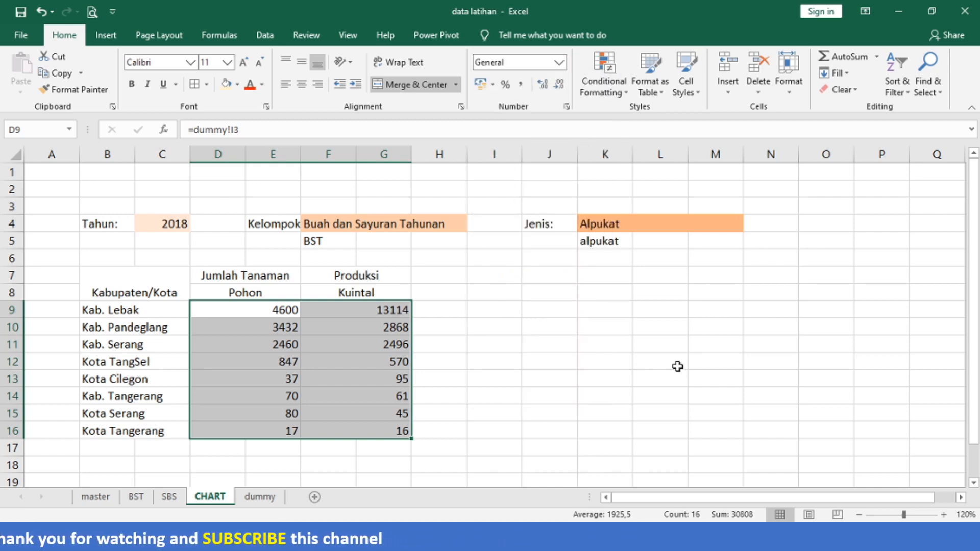
Step: Apply the custom number format ### ### ### followed by trailing spaces to the values in D9:G16
key(ctrl+1)
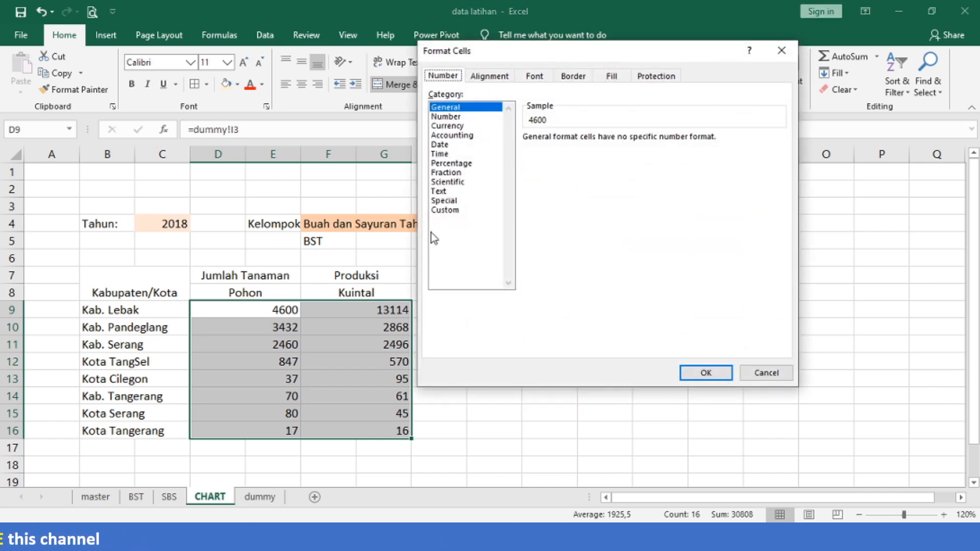
click(458, 210)
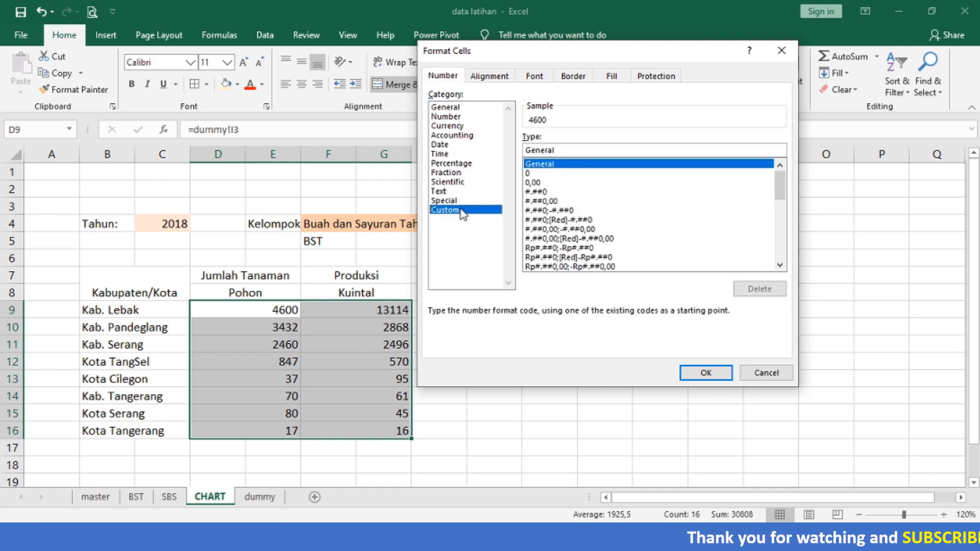
double_click(618, 148)
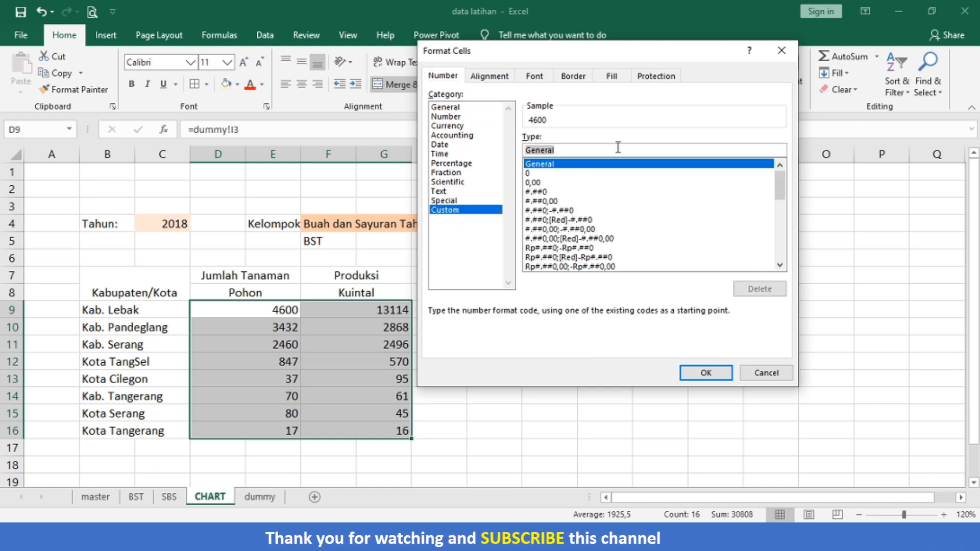
text(#)
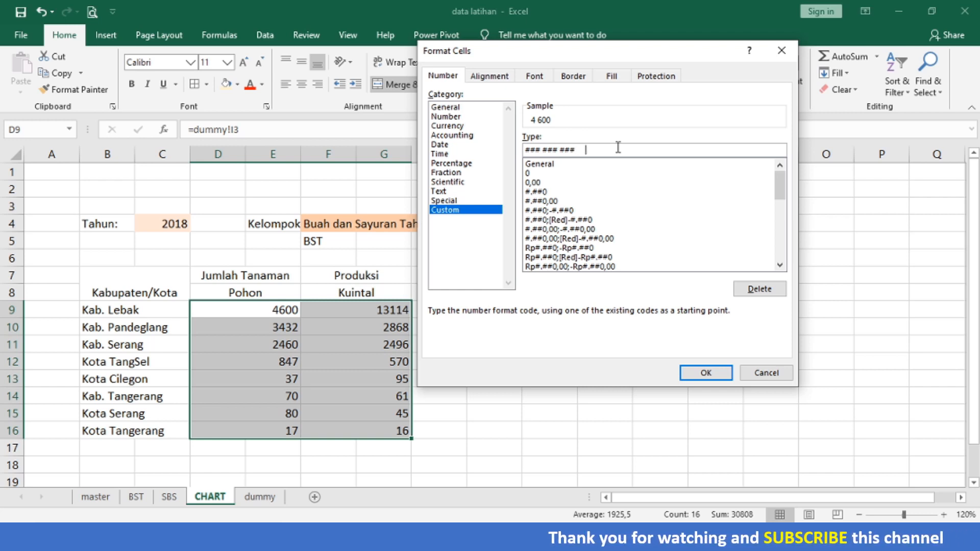
click(696, 374)
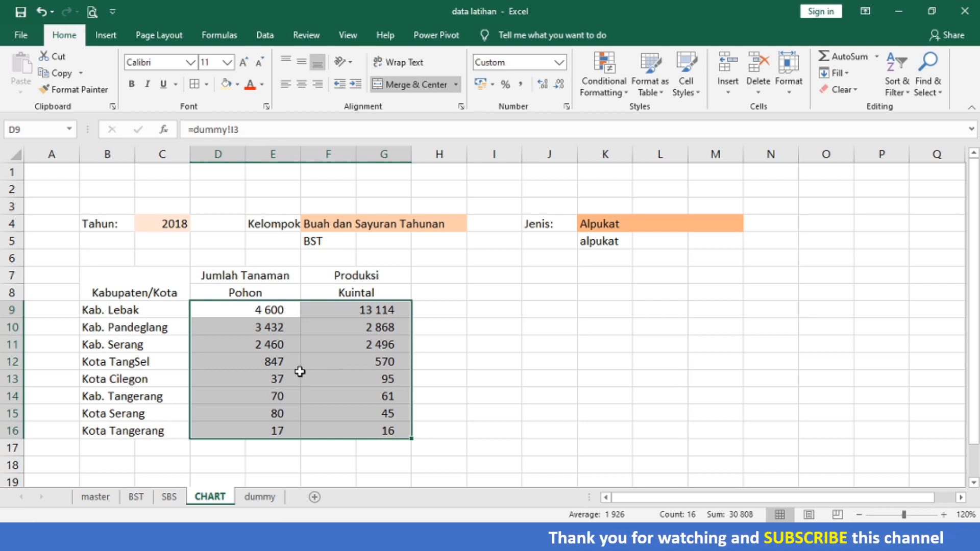
Step: Test the table by switching Jenis to Duku/Langsat/Kokosan and on to Durian
click(618, 224)
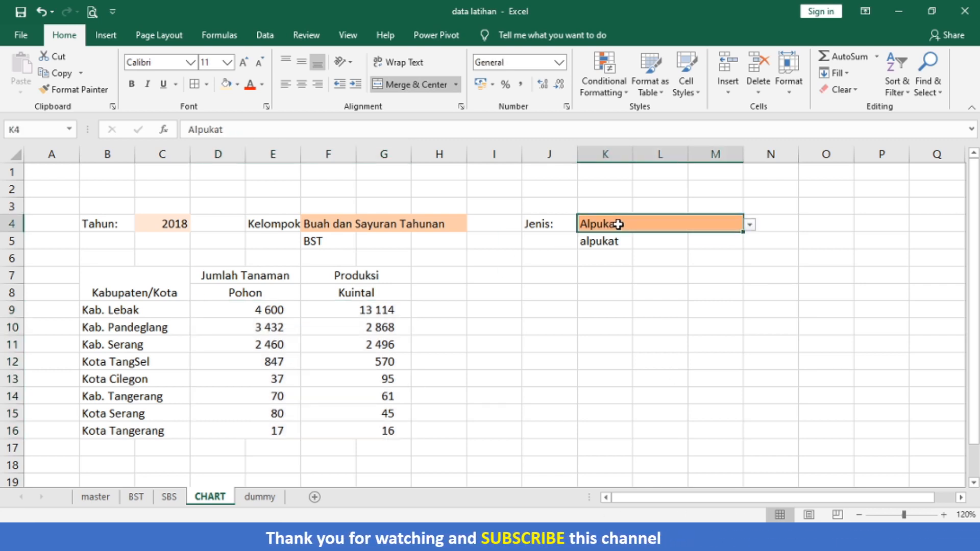
click(751, 225)
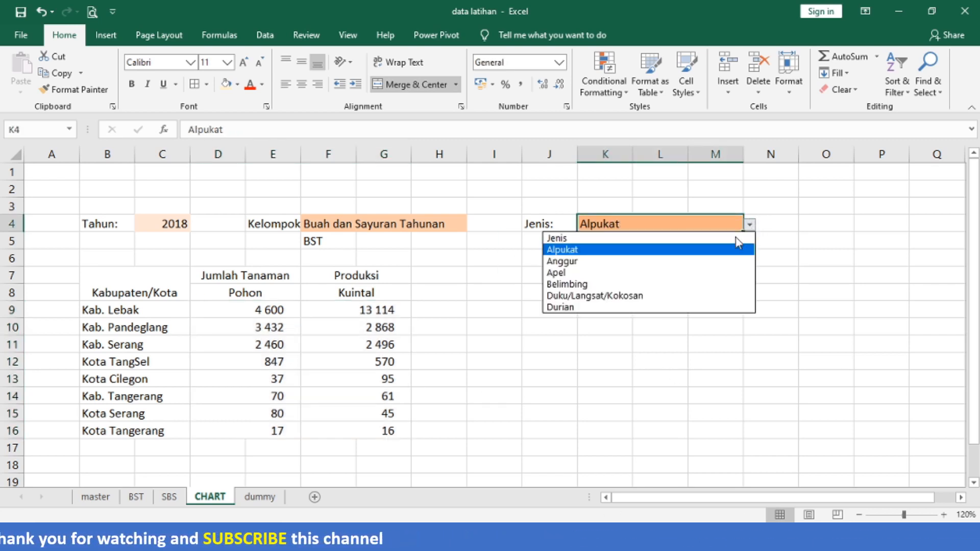
click(702, 296)
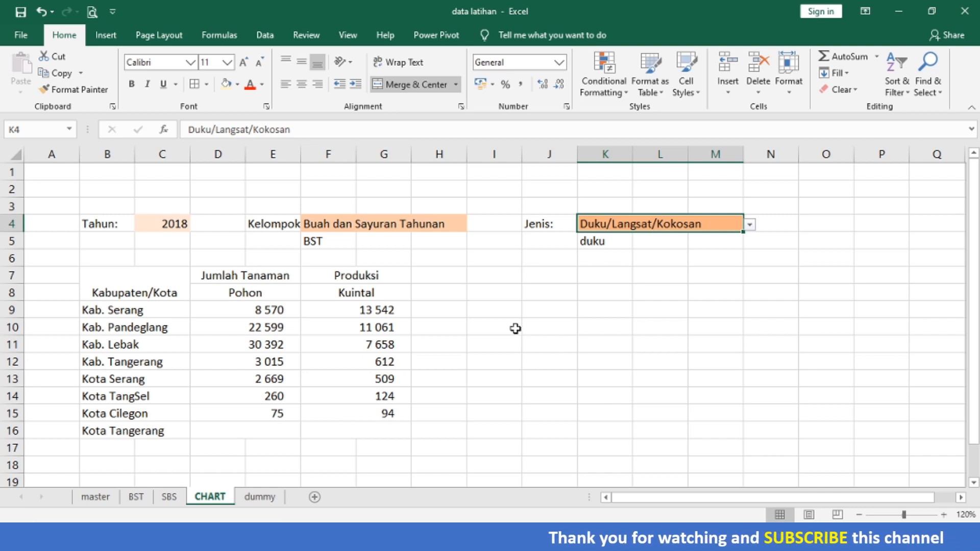
click(749, 225)
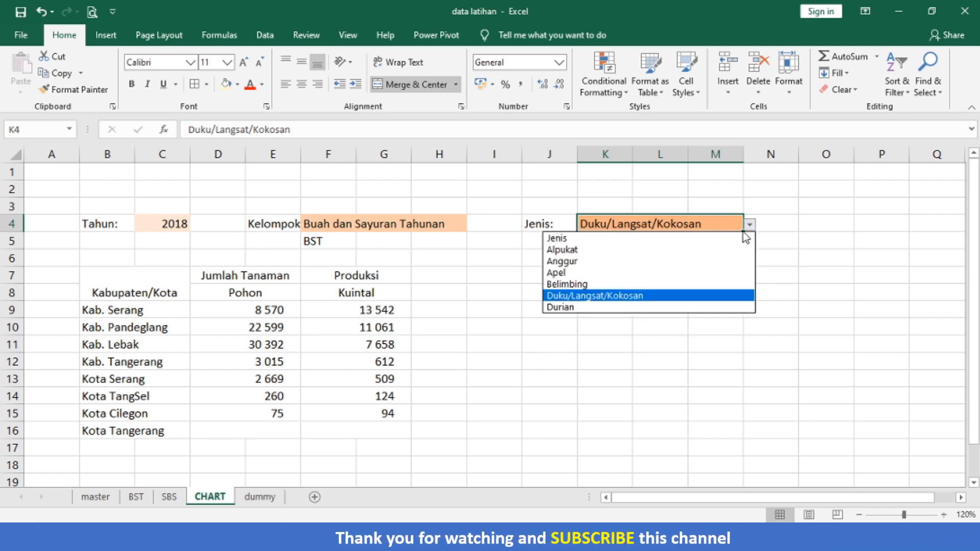
click(689, 306)
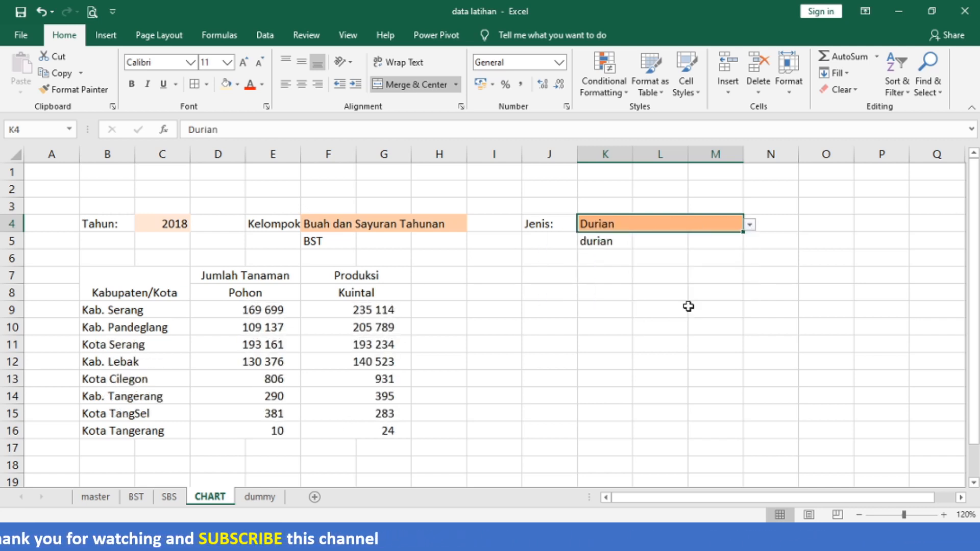
Step: Align the contents of all cells on the CHART sheet vertically to the middle
click(155, 290)
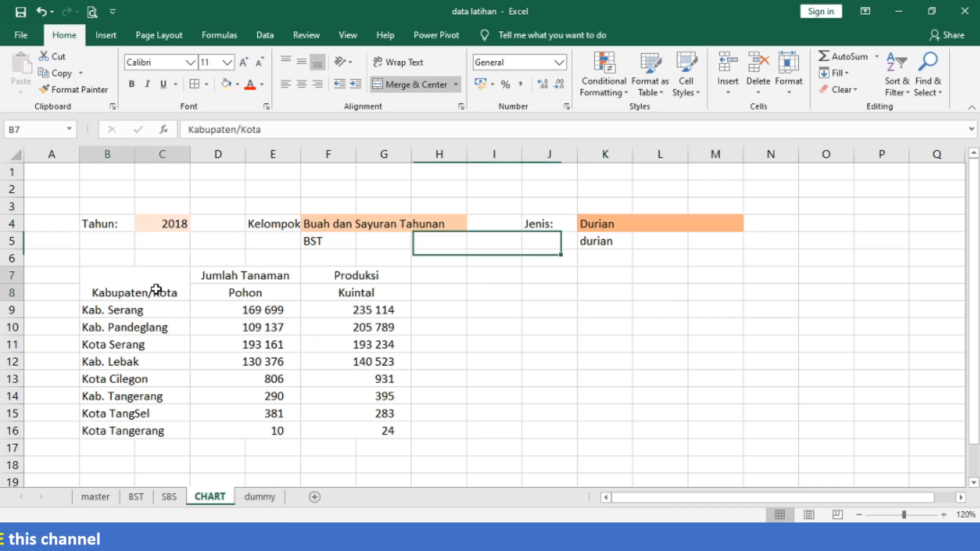
key(shift+Right)
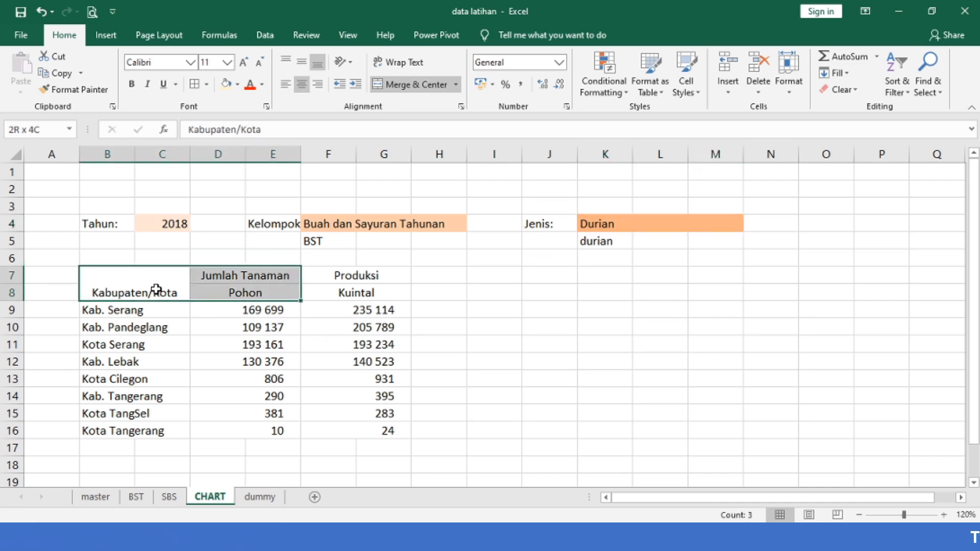
click(14, 157)
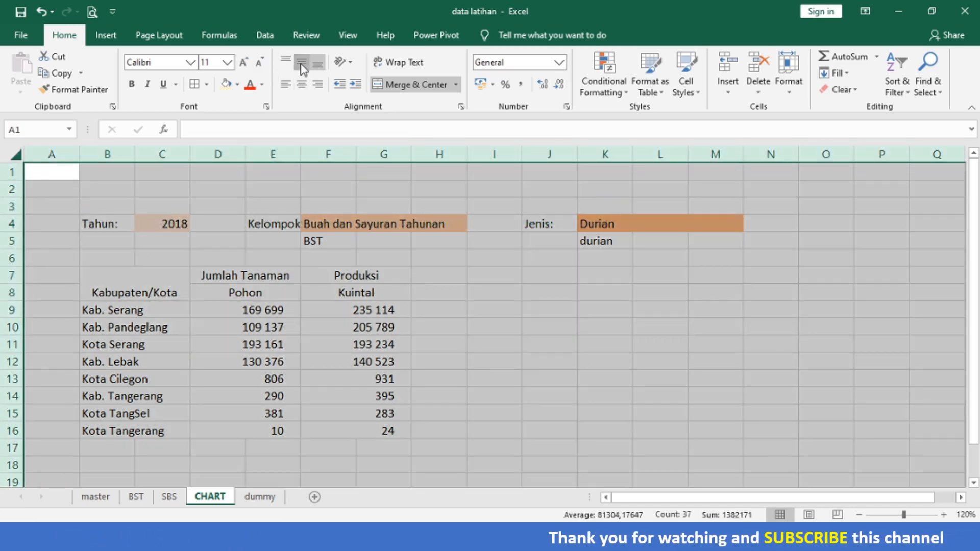
Step: Fill the table header B7:G8 with the light gold theme colour
click(126, 286)
key(shift+Right)
key(shift+Right)
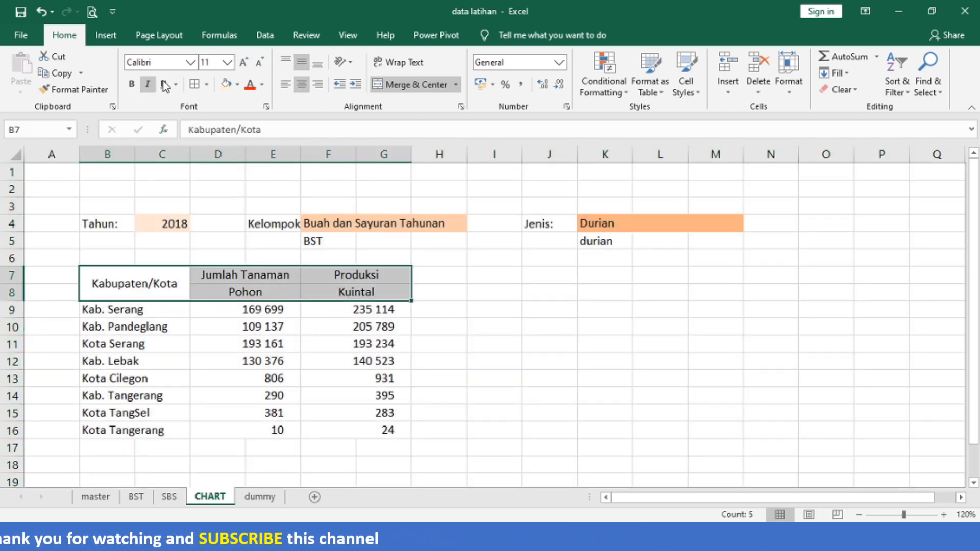
click(238, 84)
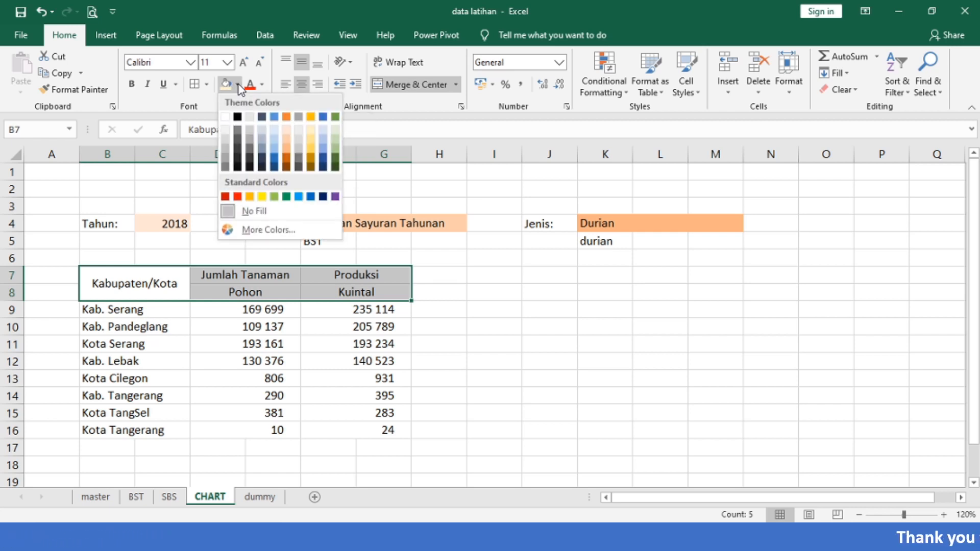
click(311, 138)
Step: Fill the first data row, B9:G9, with the lightest blue theme colour
key(Down)
key(shift+Right)
key(shift+Right)
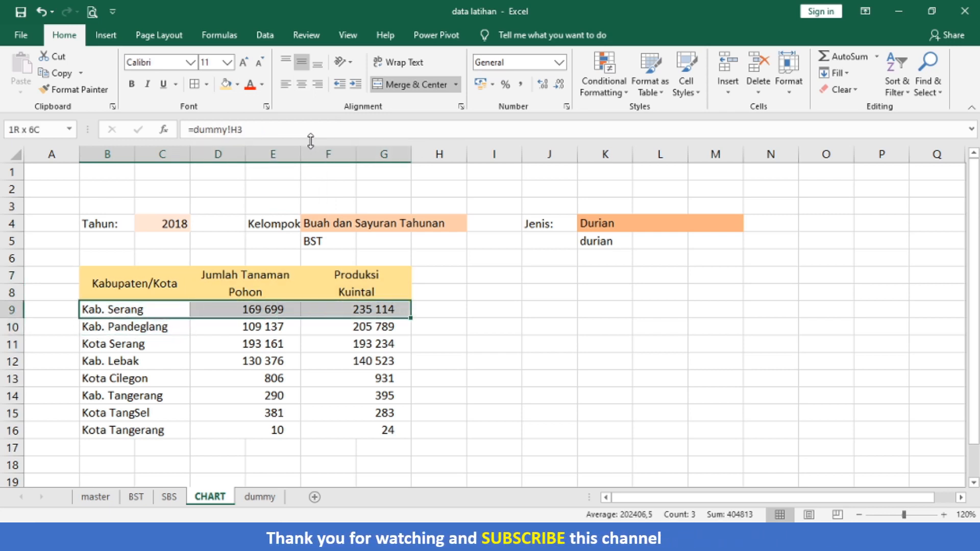
click(237, 84)
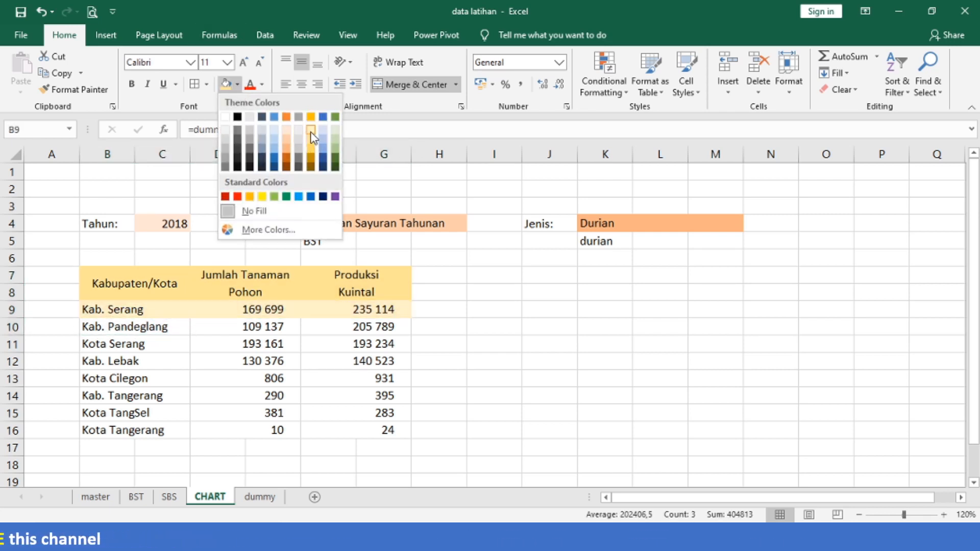
click(274, 133)
Step: Fill the second data row, B10:G10, with the next darker shade of the light blue theme colour
key(Down)
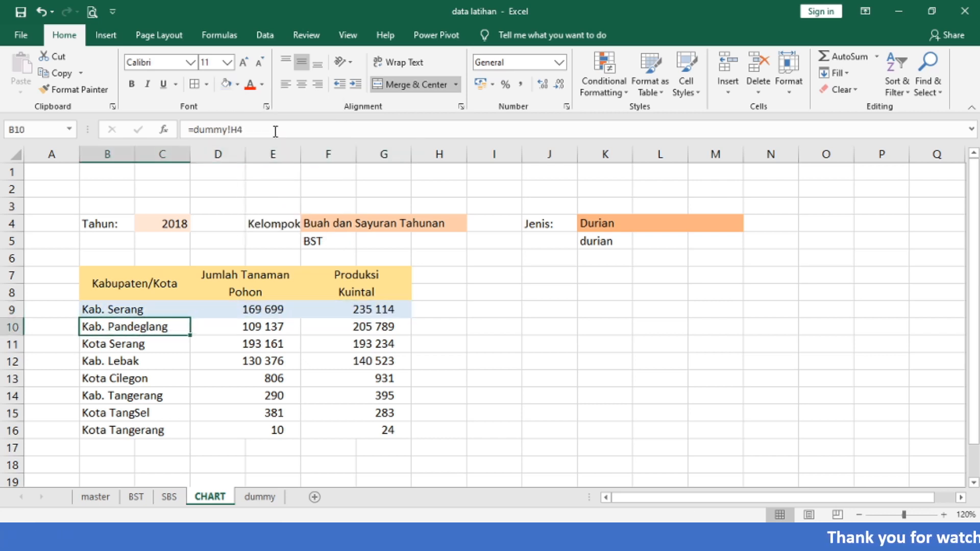
key(shift+Right)
key(shift+Right)
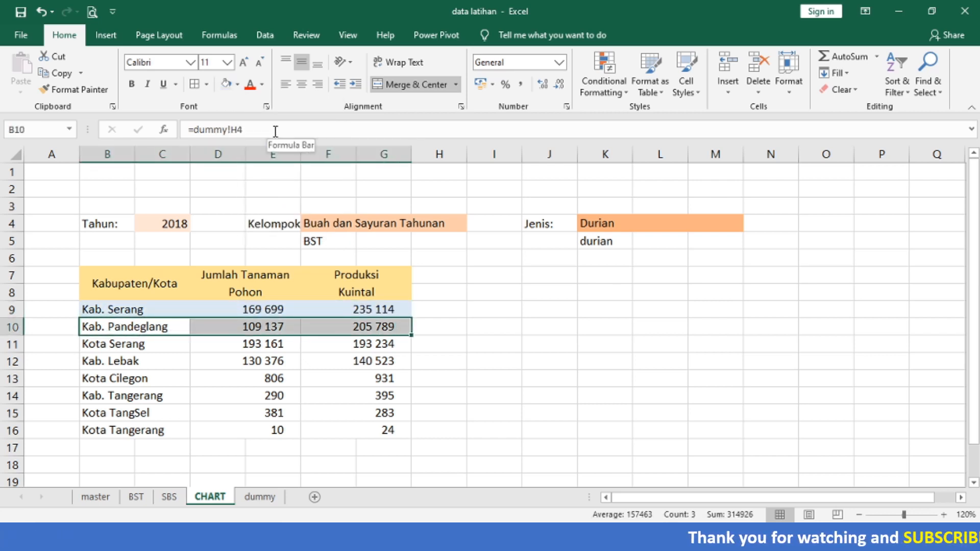
click(238, 85)
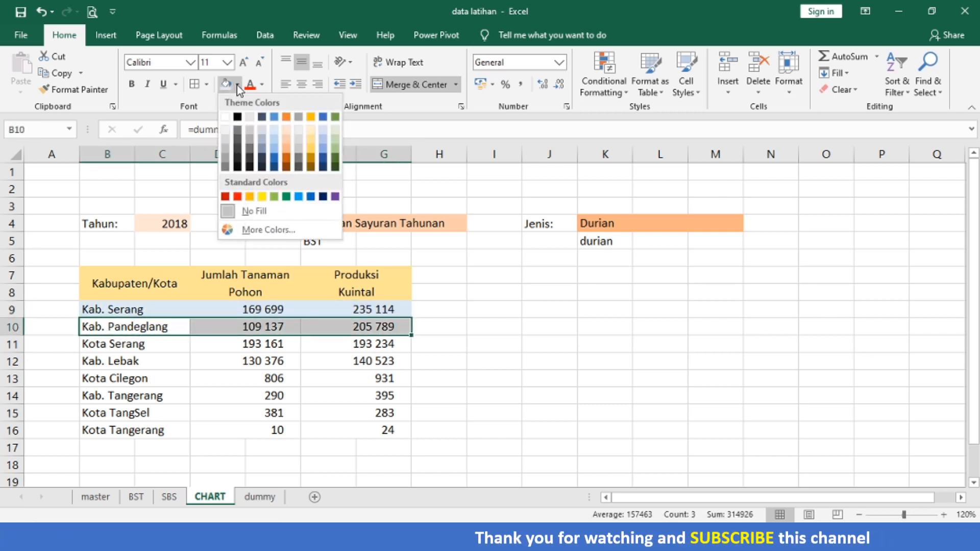
click(274, 140)
Step: Copy the alternating blue formatting of B9:G10 onto the remaining data rows B11:G16
key(Up)
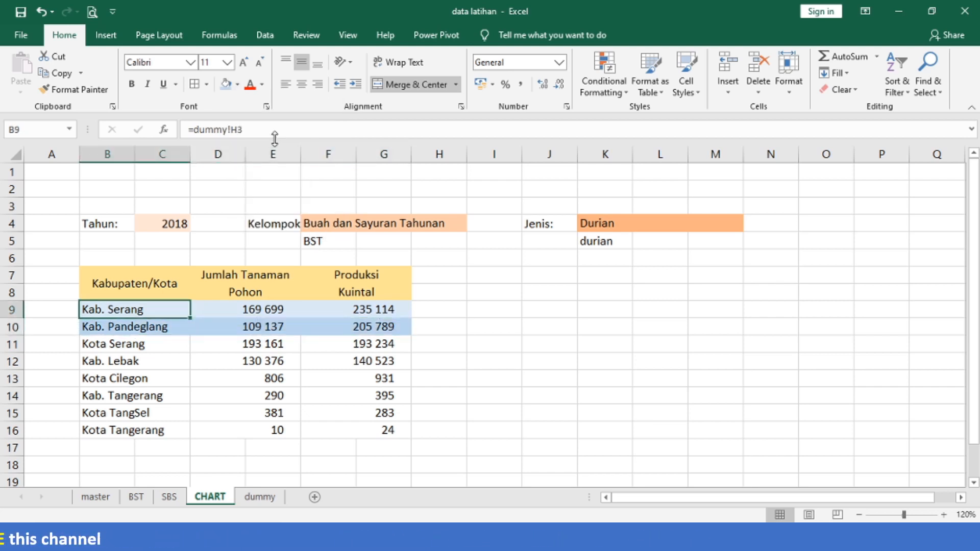
key(shift+Right)
key(shift+Right)
key(shift+Down)
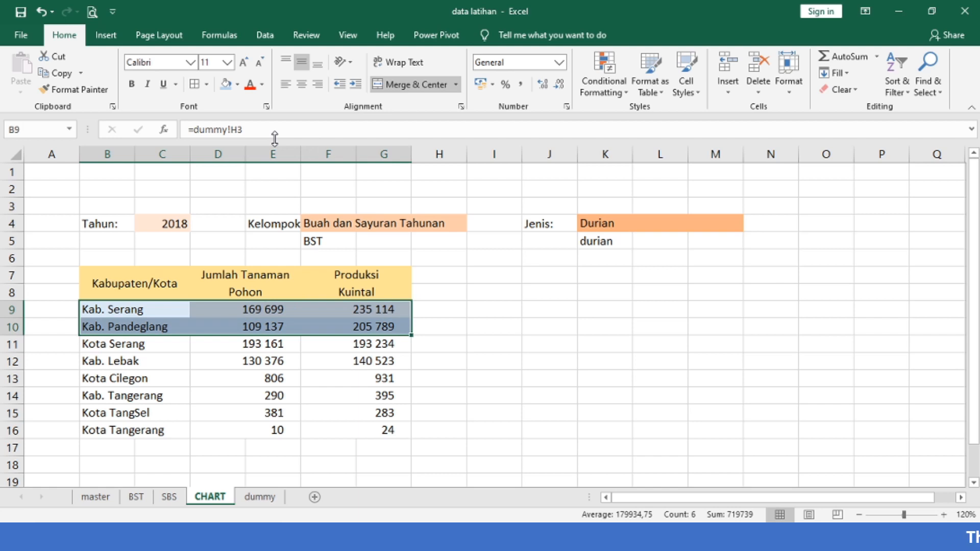
click(97, 93)
mouse_move(131, 346)
mouse_down()
mouse_move(306, 374)
mouse_move(354, 417)
mouse_move(350, 429)
mouse_up()
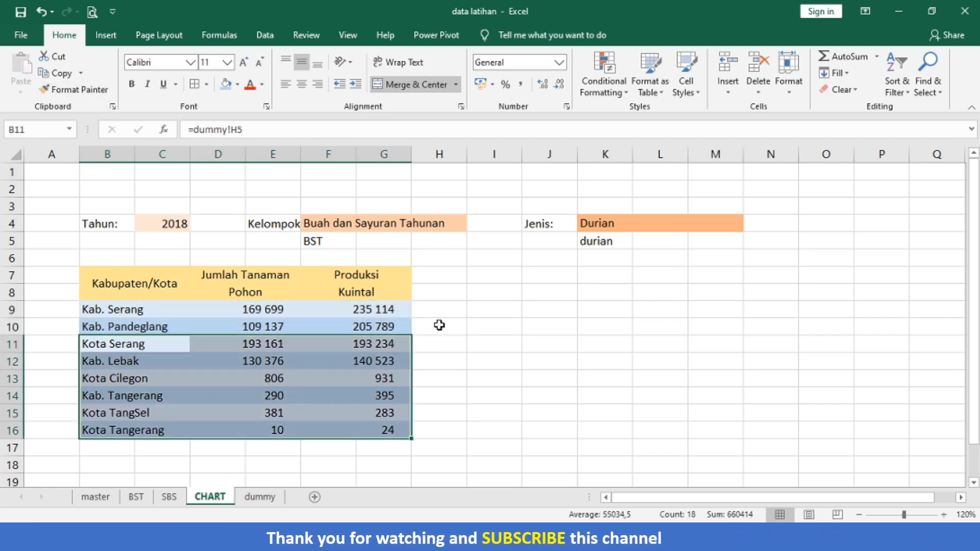
Step: Reduce the unit labels in D8:G8 to font size 9 and align them to the top of their cells
drag(263, 292, 263, 291)
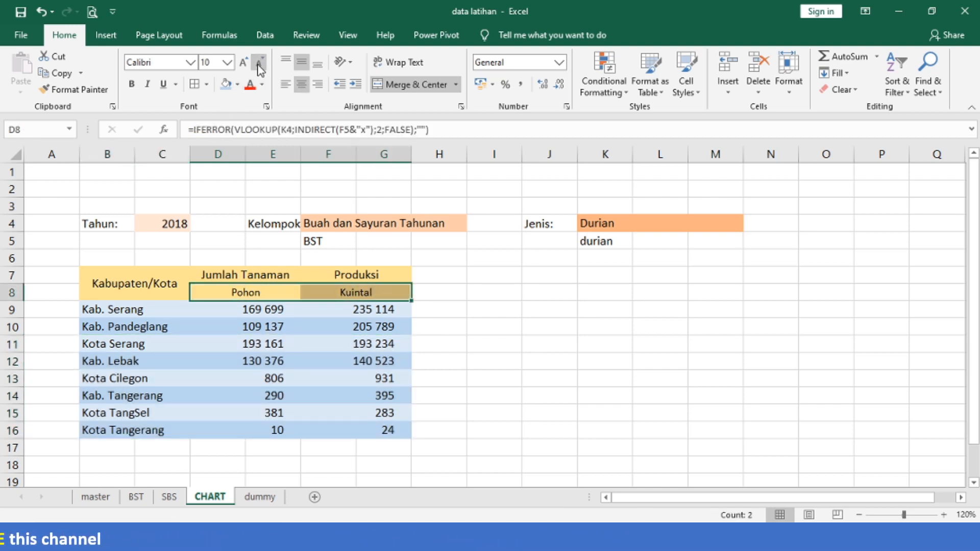
click(294, 322)
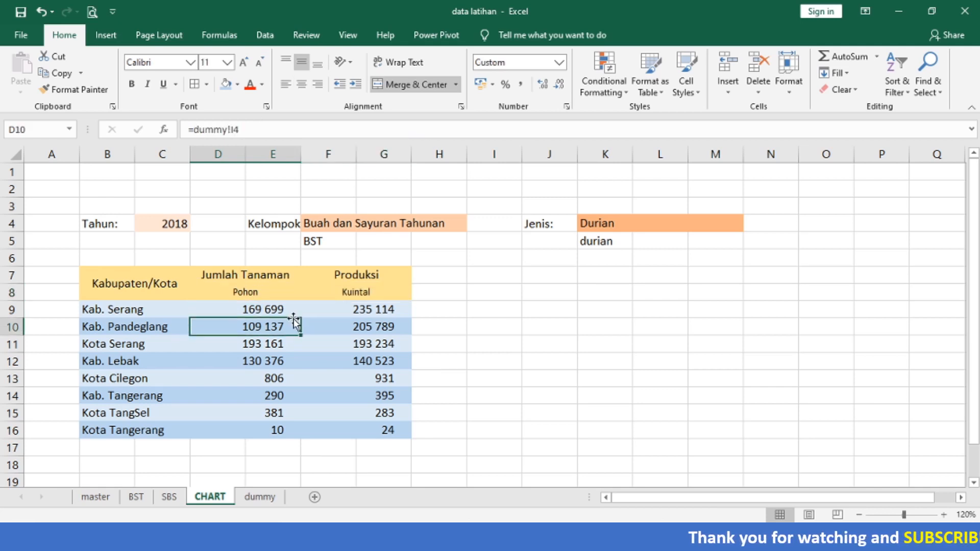
click(259, 288)
key(shift+Right)
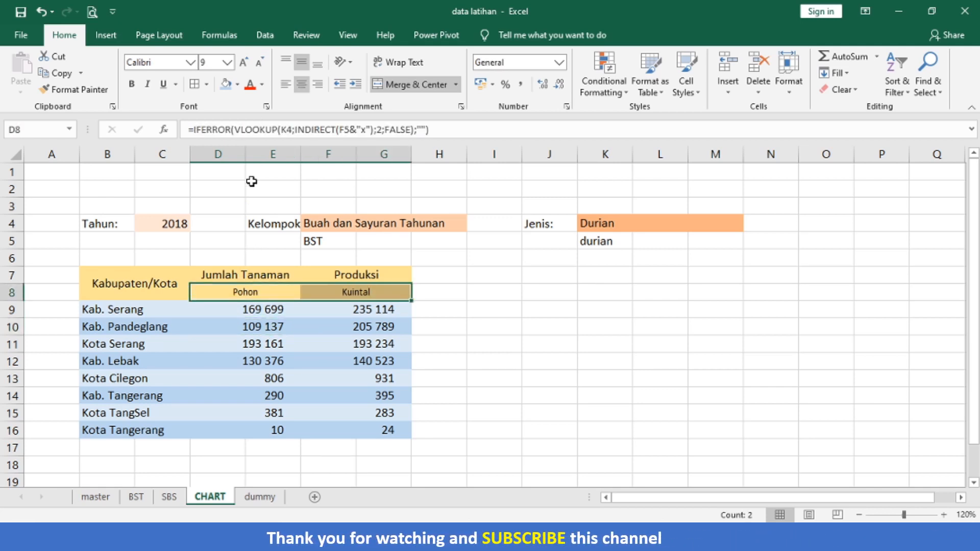
Step: Align the Jumlah Tanaman and Produksi headings in D7:G7 to the bottom of their cells
key(Up)
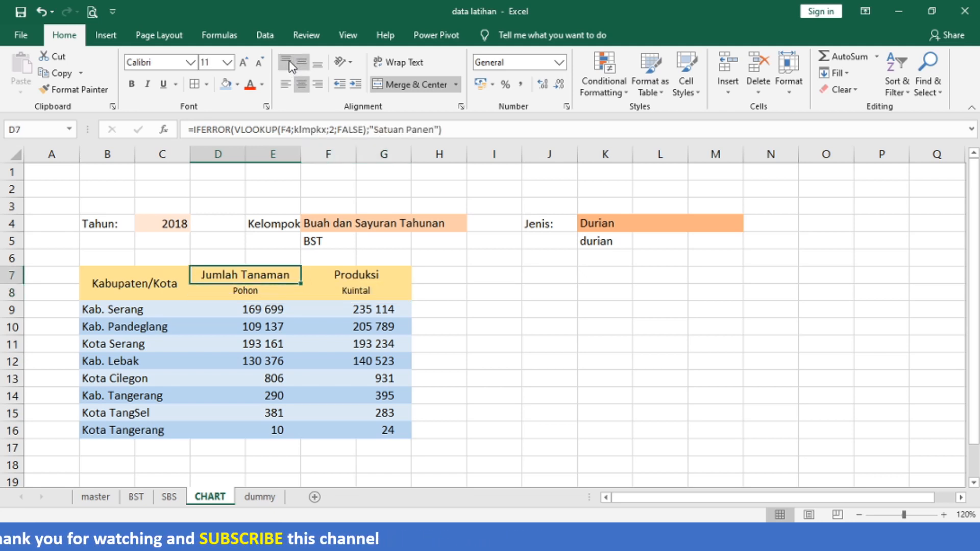
key(shift+Right)
click(317, 69)
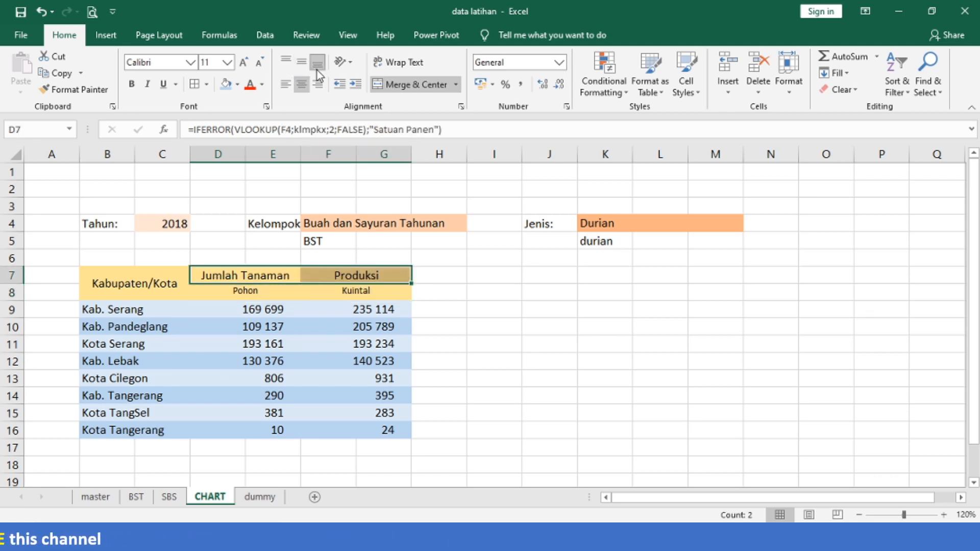
click(307, 310)
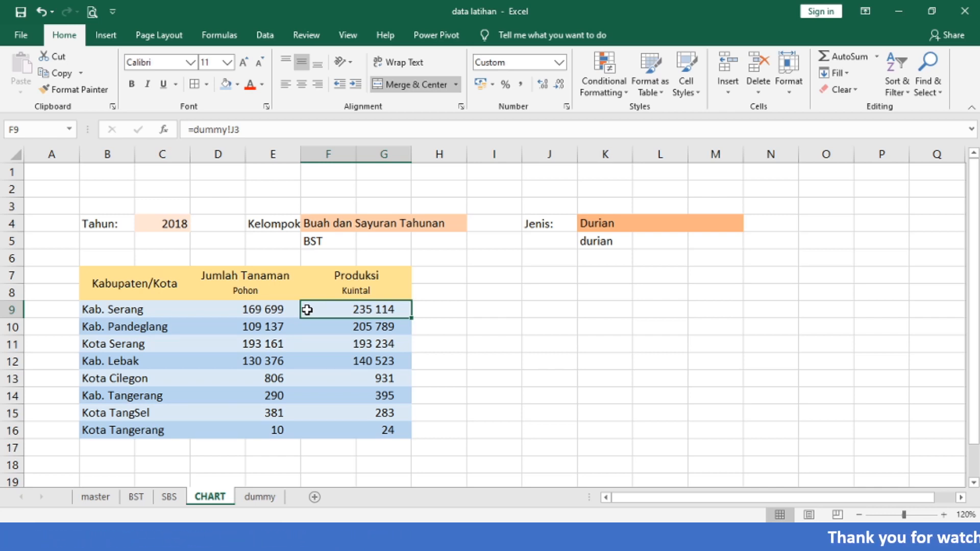
click(202, 460)
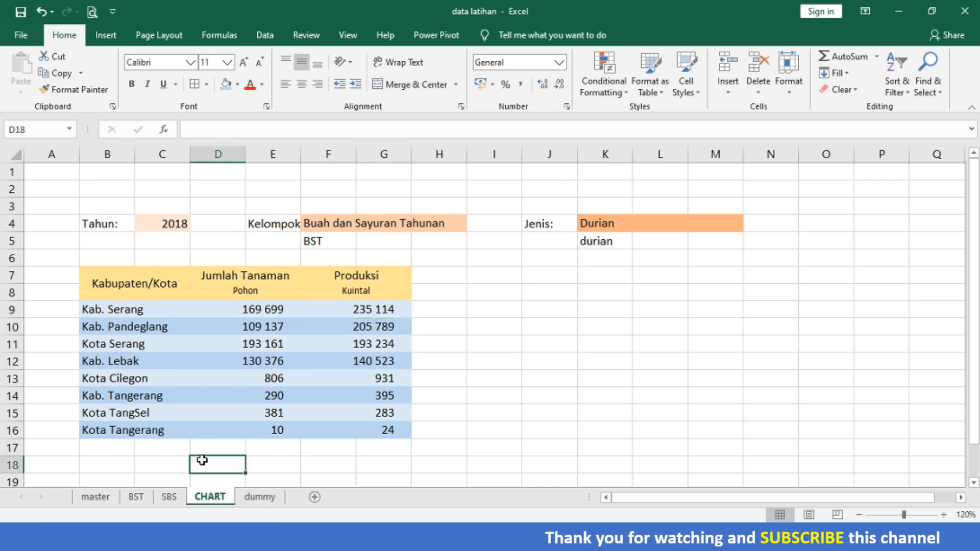
key(Down)
key(Down)
key(Down)
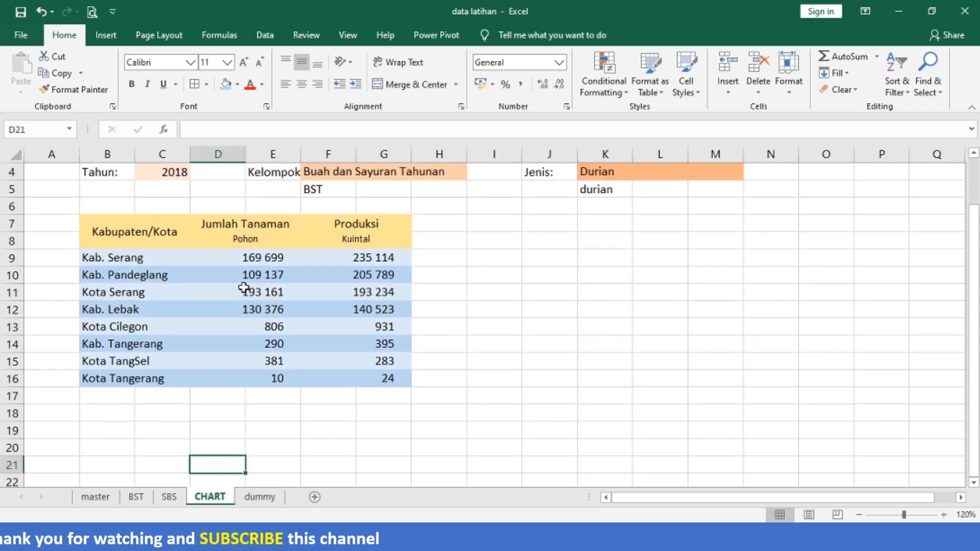
click(257, 261)
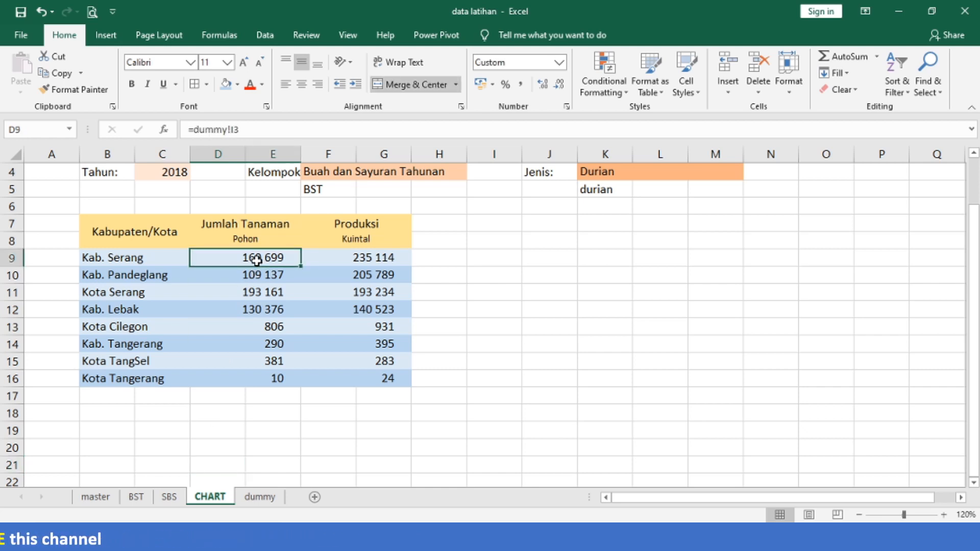
Step: Test the table with an empty Jenis cell, and select Durian again
click(604, 172)
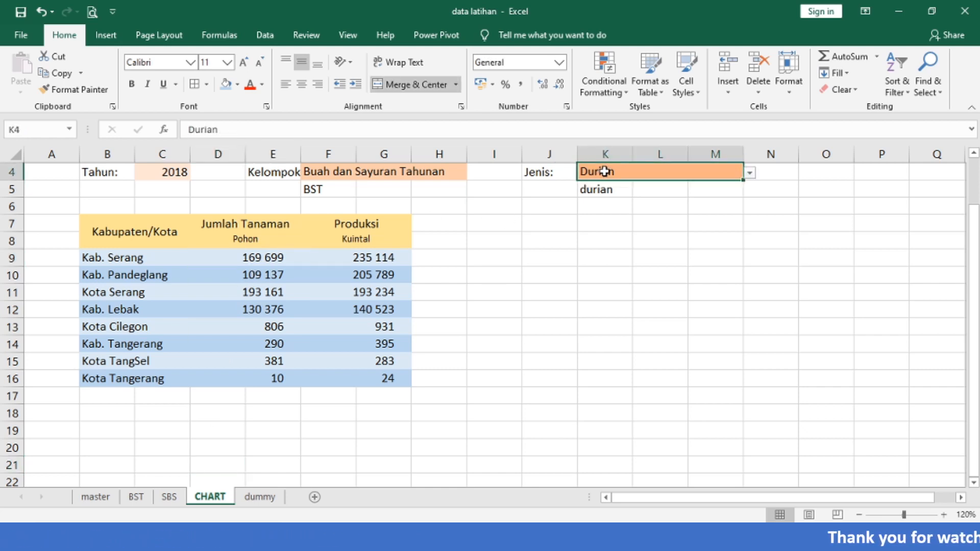
key(Delete)
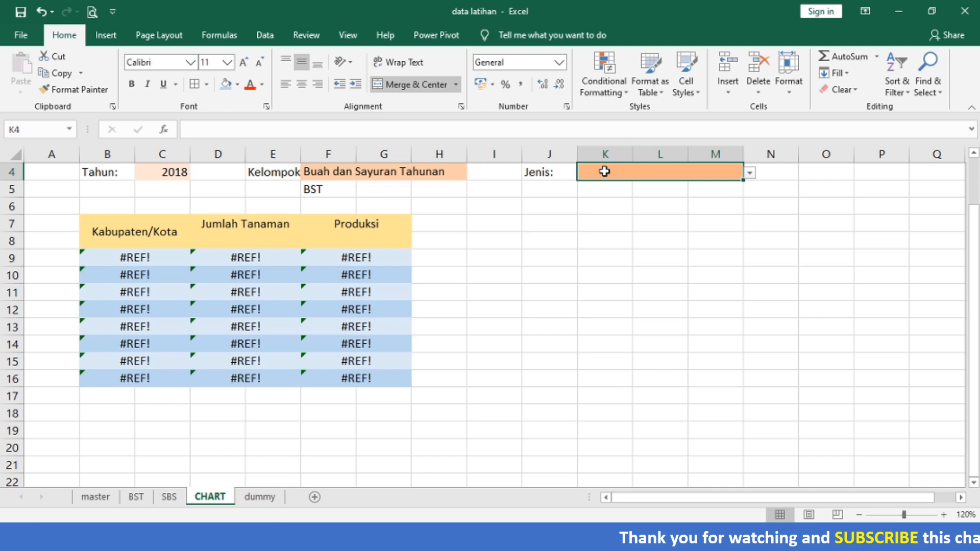
click(749, 173)
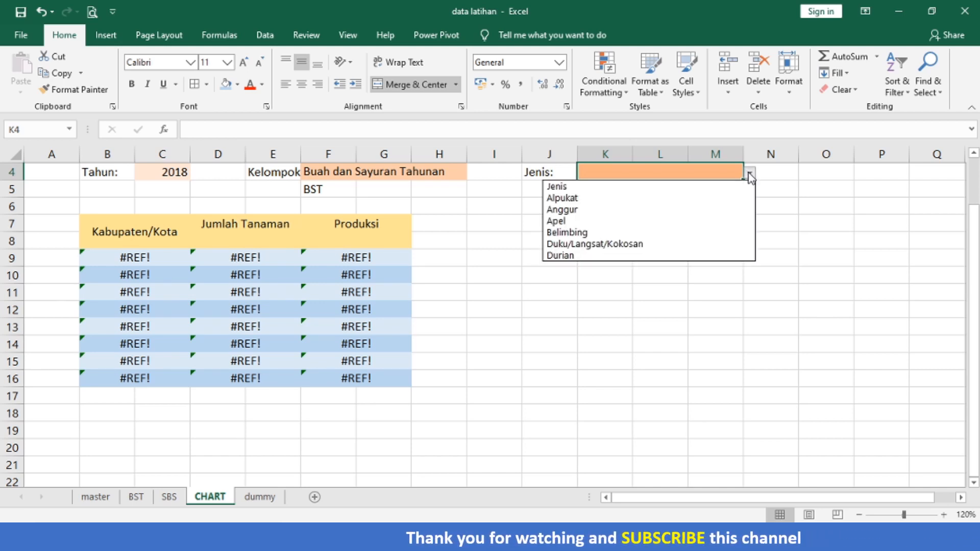
click(645, 258)
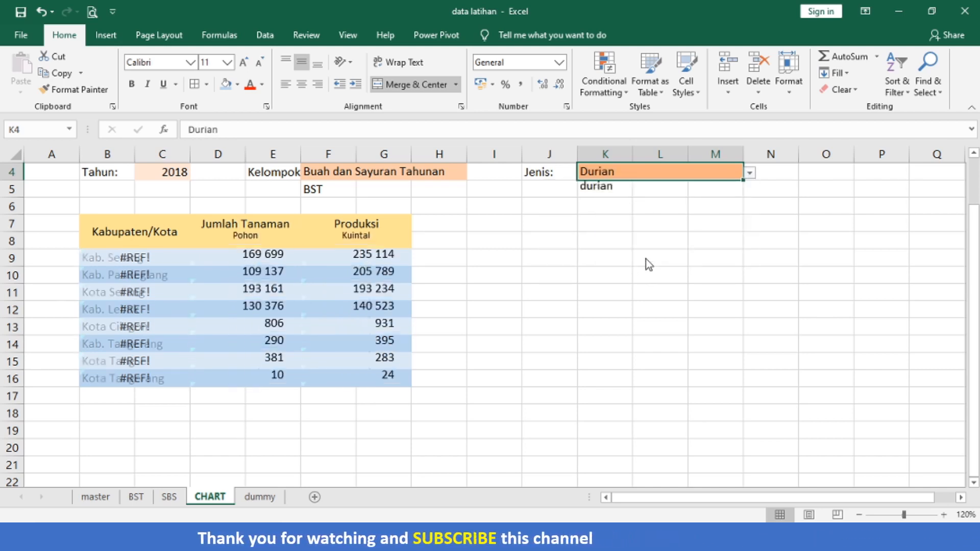
Step: On the dummy sheet, wrap the formula in H3 with IFERROR as =IFERROR(VLOOKUP($K3;$A$3:$E$10;3;FALSE);"")
click(112, 262)
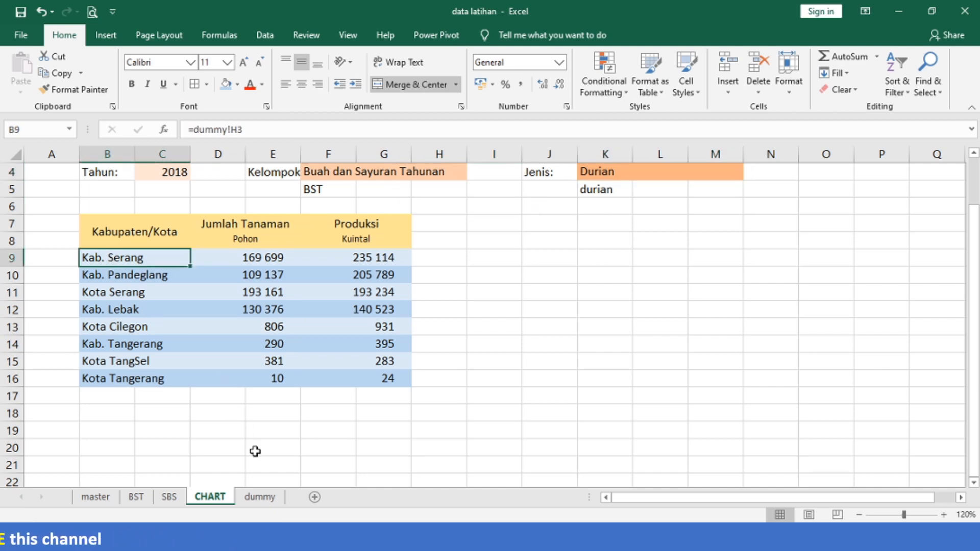
click(260, 497)
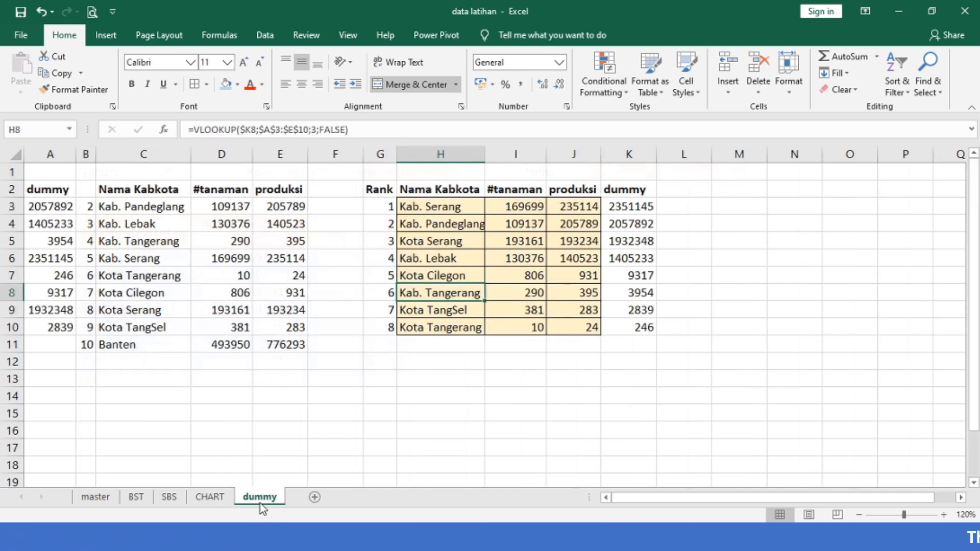
click(457, 207)
double_click(457, 207)
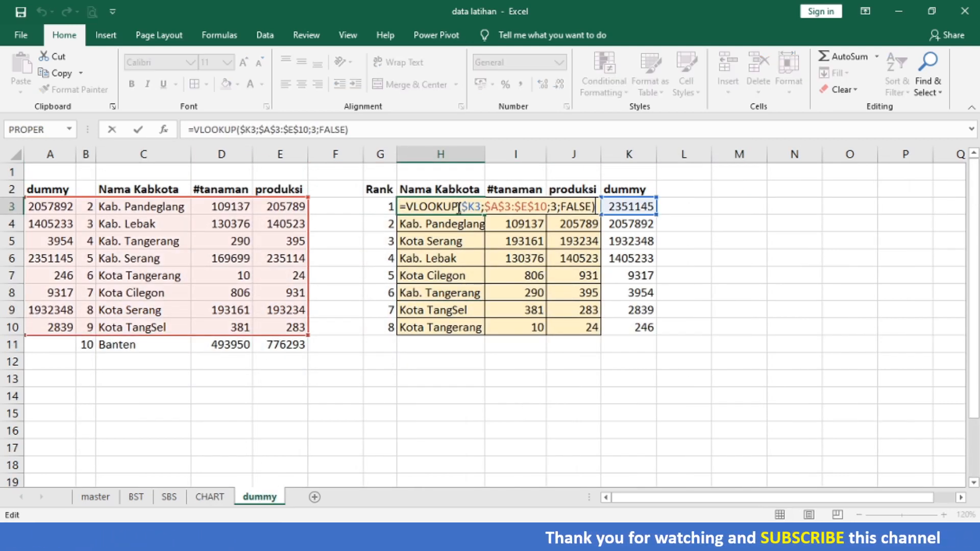
key(Home)
key(Right)
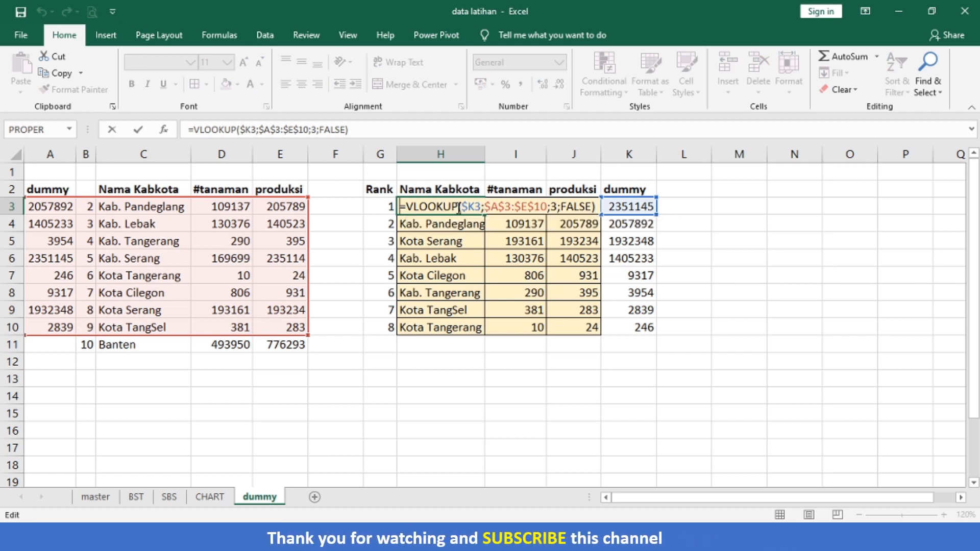
text(if)
text(error)
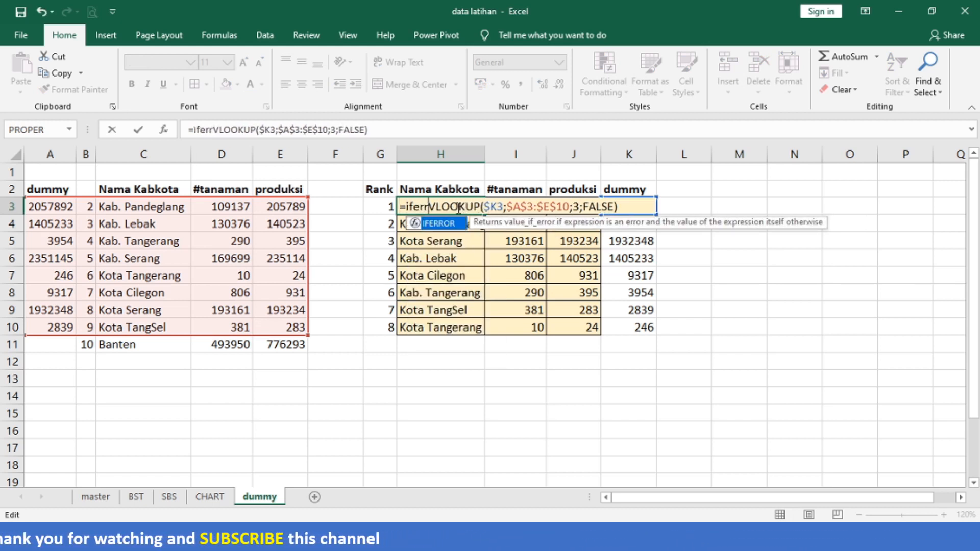
text(()
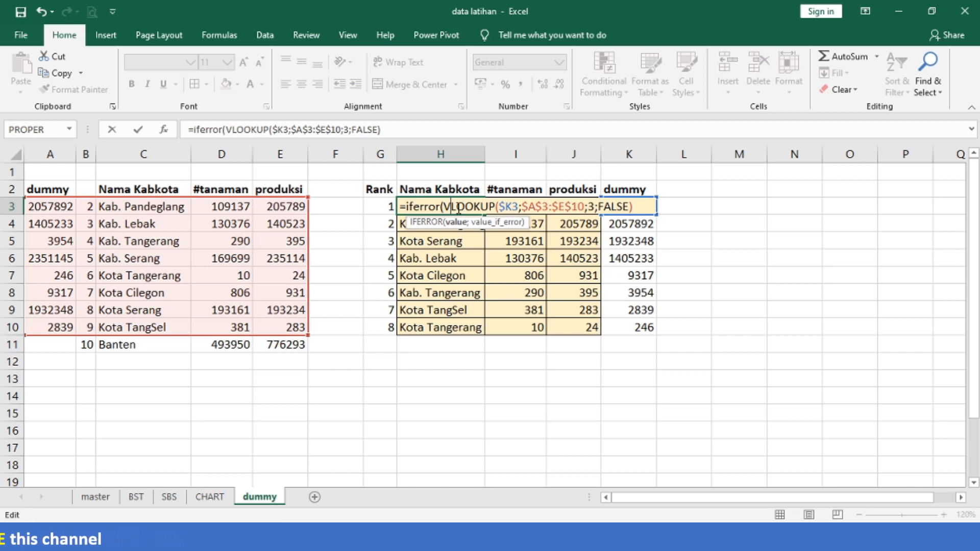
key(Right)
key(Right)
key(Right)
key(Right)
key(Right)
key(Right)
key(Right)
key(Right)
key(Right)
key(Right)
key(Right)
key(Right)
key(Right)
key(Right)
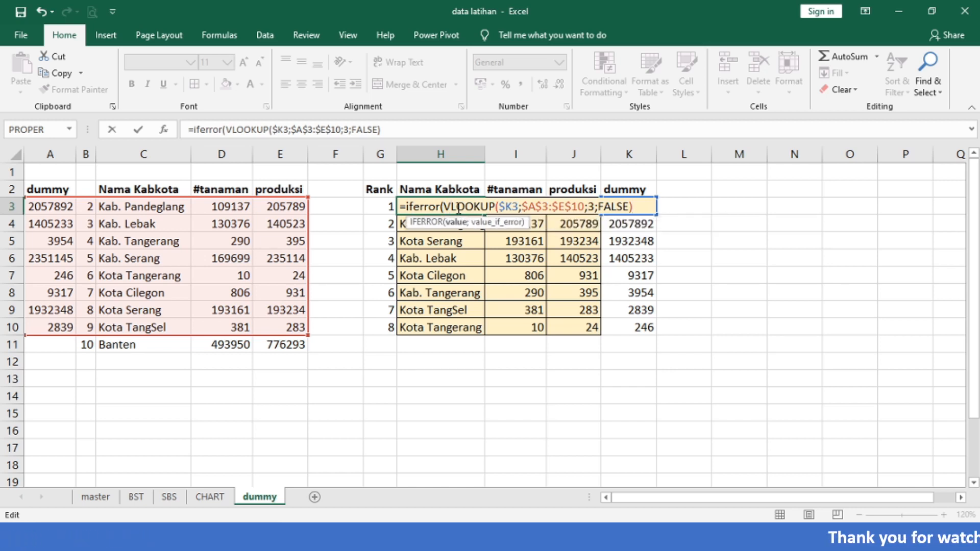
key(Return)
Step: Copy the IFERROR formula from H3 into I3:J3 on the dummy sheet
click(458, 207)
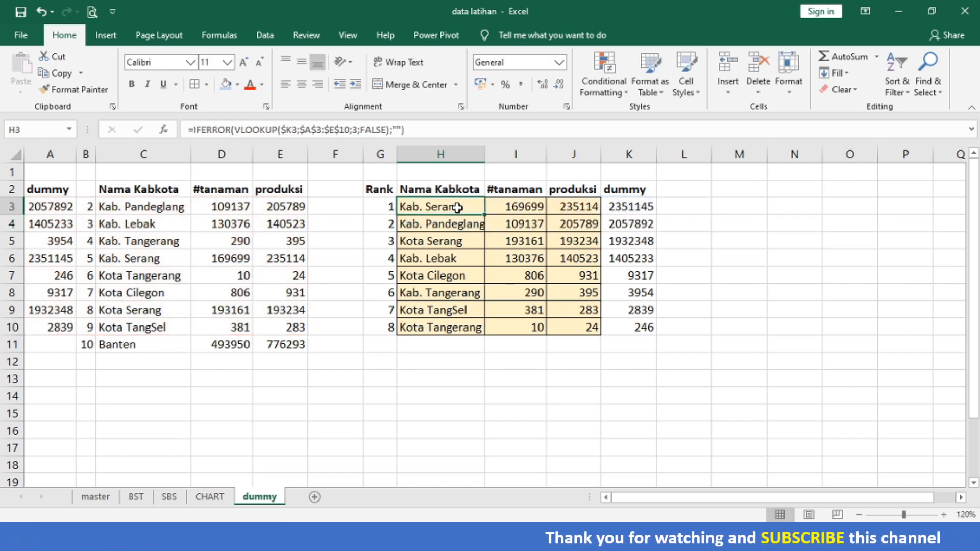
key(ctrl+c)
key(Right)
key(shift+Right)
key(ctrl+v)
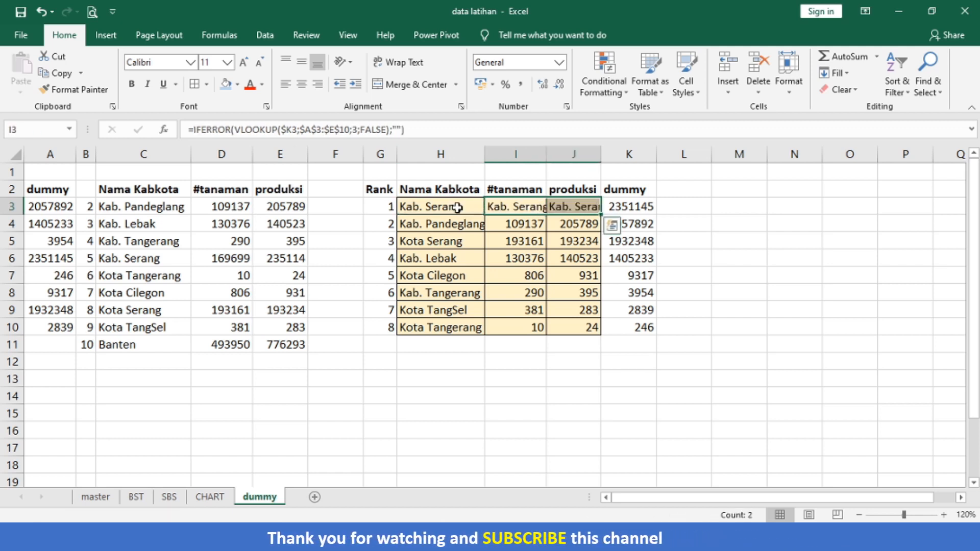
Step: Change the VLOOKUP column index in I3 on the dummy sheet to 4
key(Escape)
key(F2)
key(Left)
key(Left)
key(Left)
key(Left)
key(Left)
key(Left)
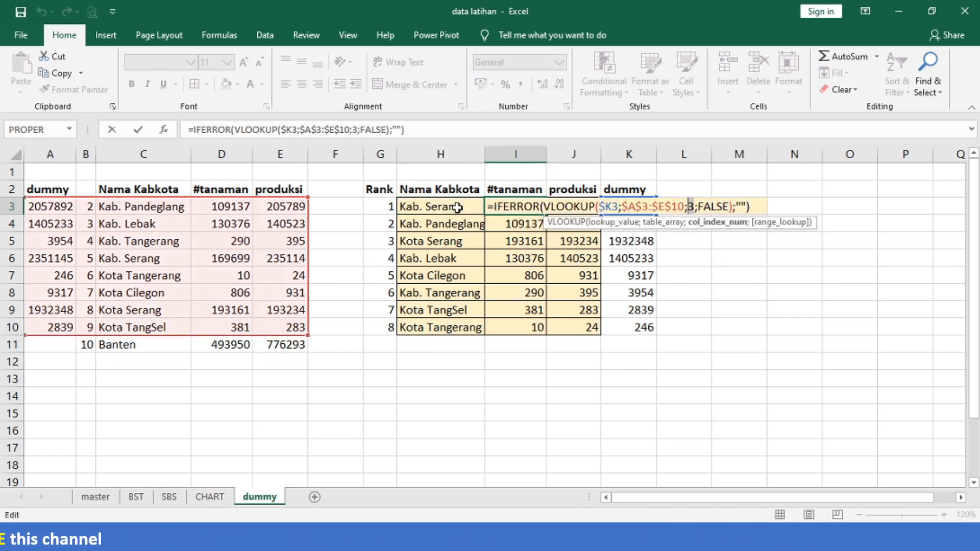
key(BackSpace)
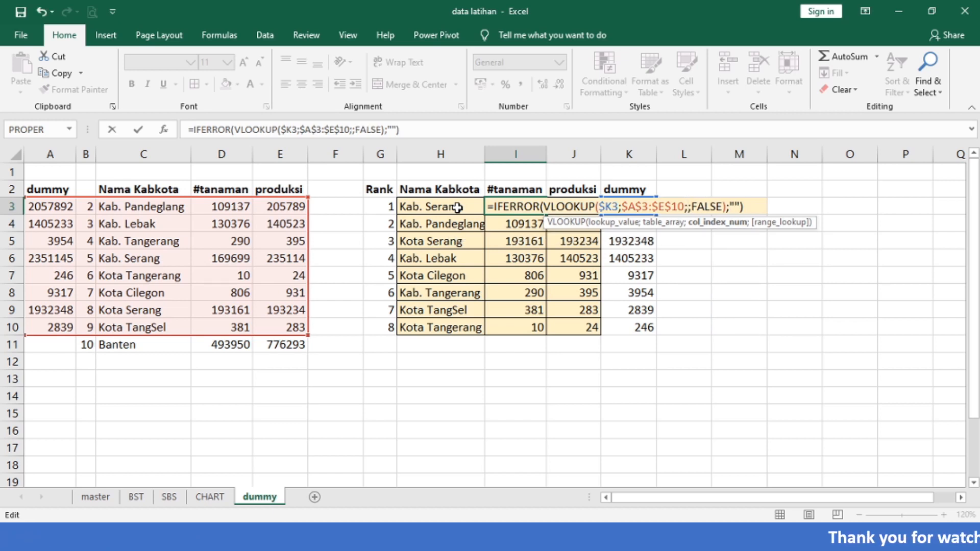
text(4)
key(Tab)
Step: Change the VLOOKUP column index in J3 on the dummy sheet to 5
key(F2)
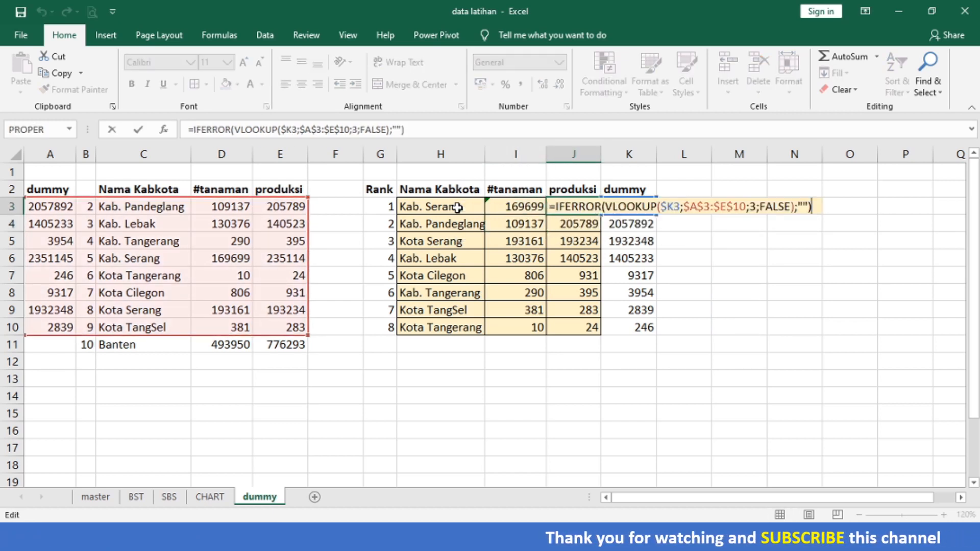
key(Left)
key(Left)
key(Left)
key(Left)
key(Left)
key(Left)
key(Left)
key(Left)
key(Left)
key(Left)
key(Left)
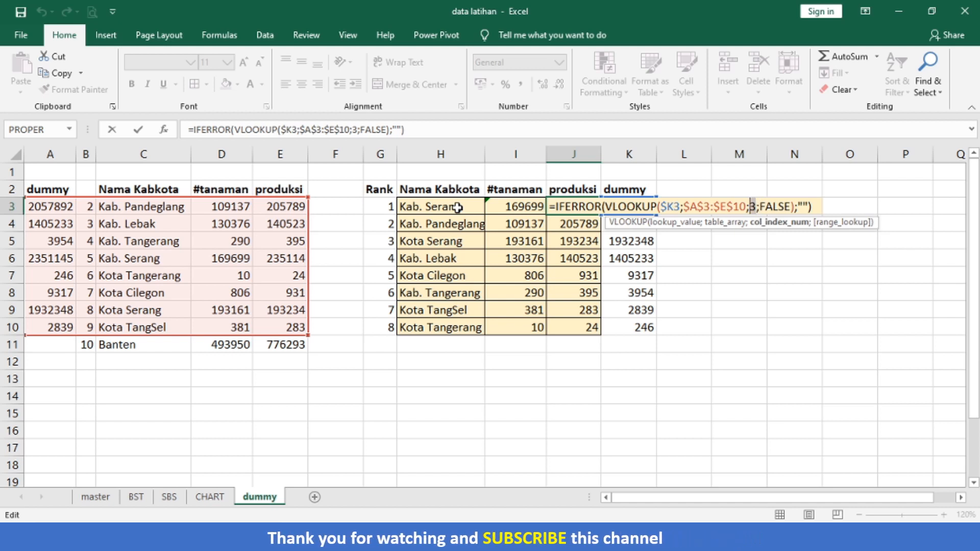
key(BackSpace)
text(5)
key(Return)
Step: Fill the IFERROR formulas in H3:J3 down through row 10 of the ranking table
click(457, 207)
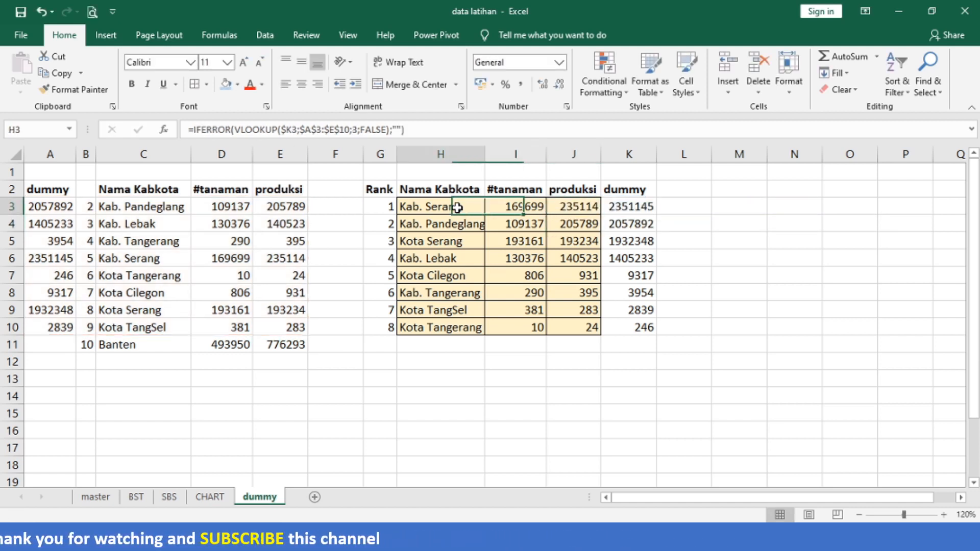
key(shift+Right)
key(shift+Right)
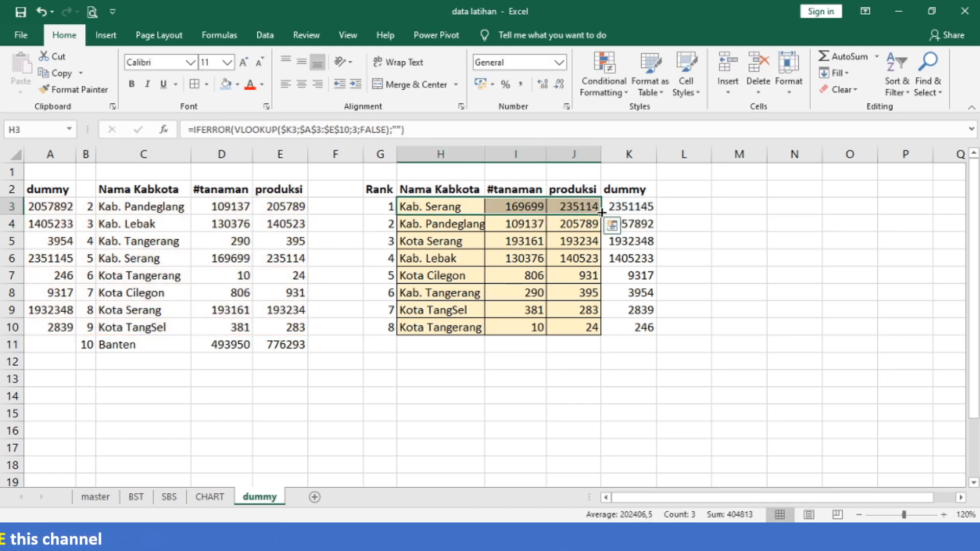
double_click(602, 215)
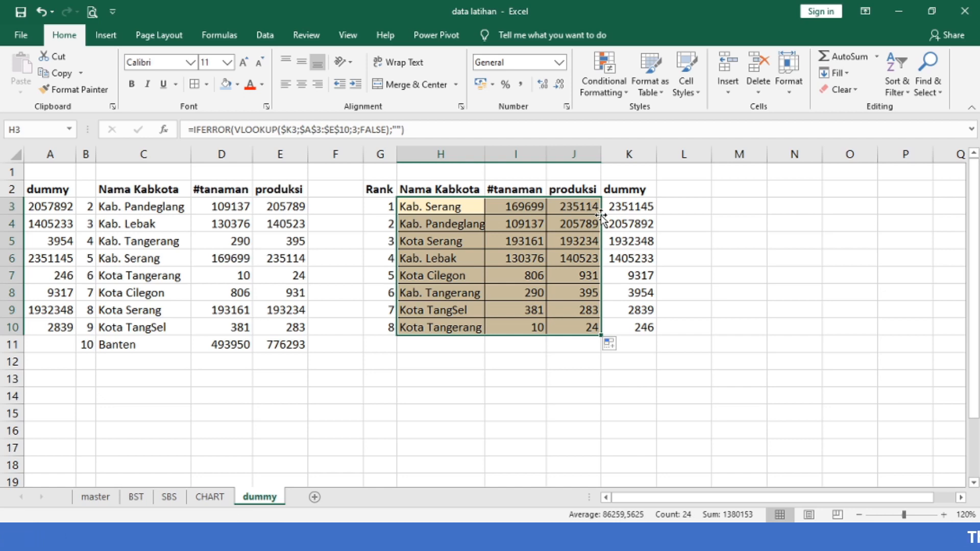
Step: Test the CHART table with the Jenis cell K4 cleared, and select Durian again
click(210, 496)
click(659, 172)
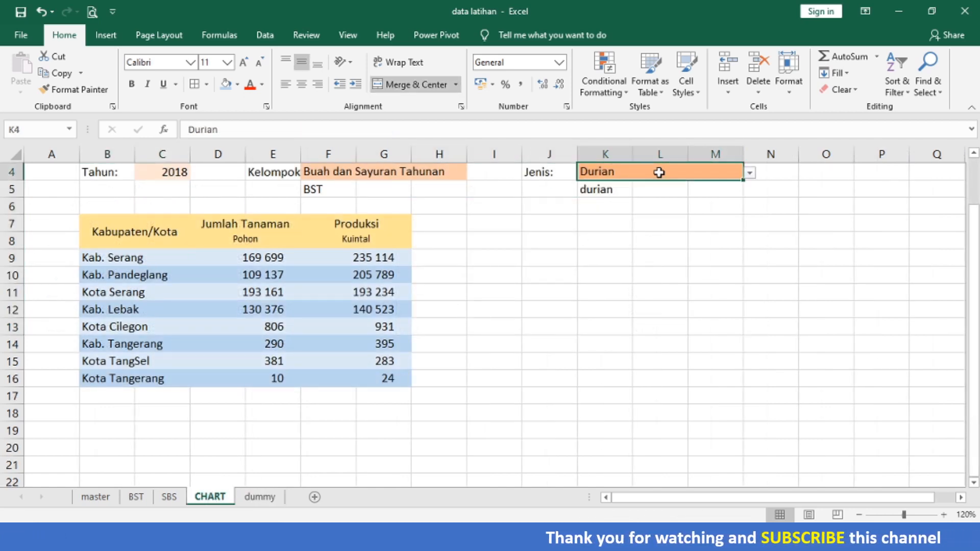
key(Delete)
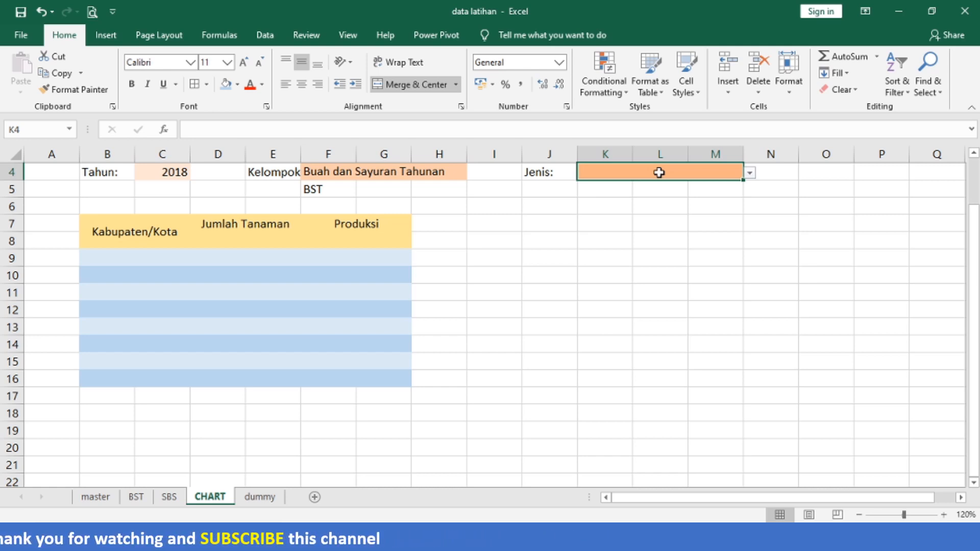
click(749, 173)
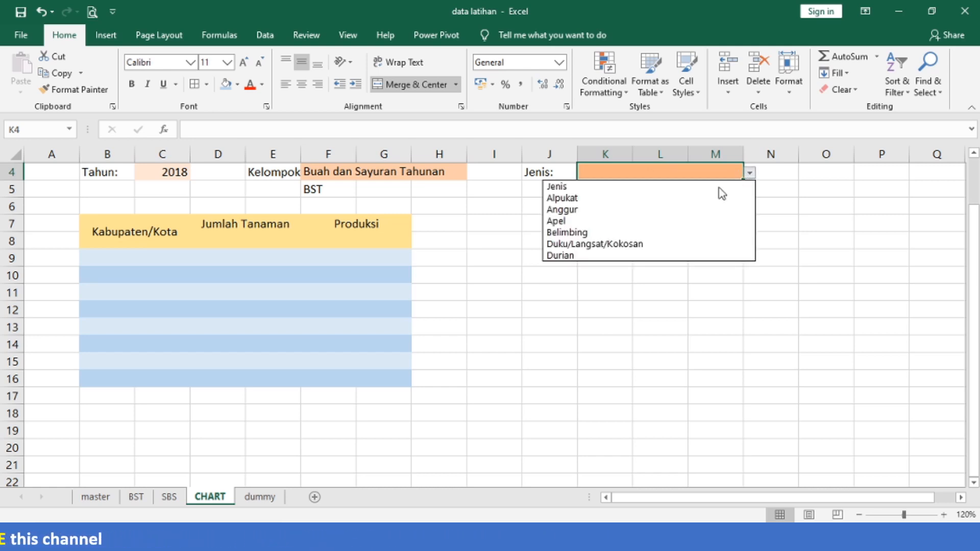
click(628, 261)
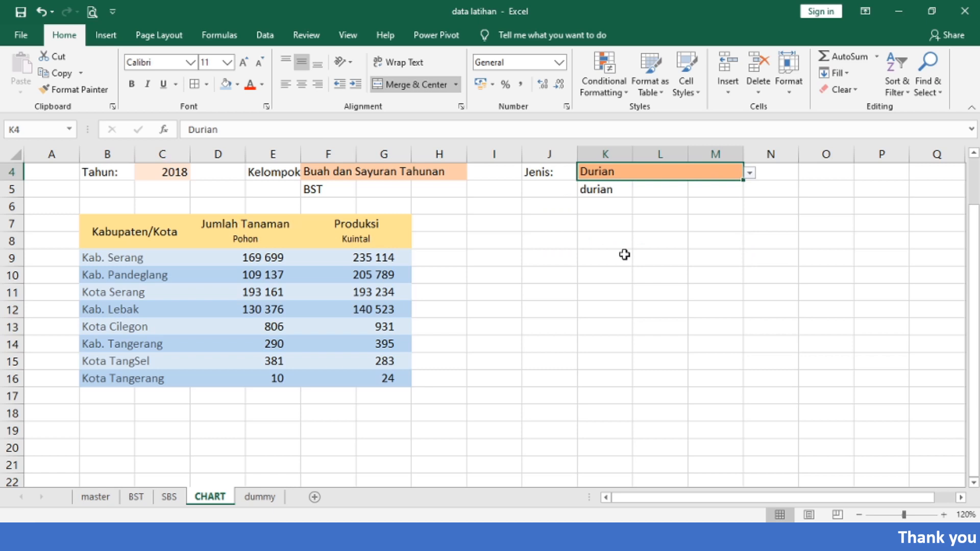
click(336, 299)
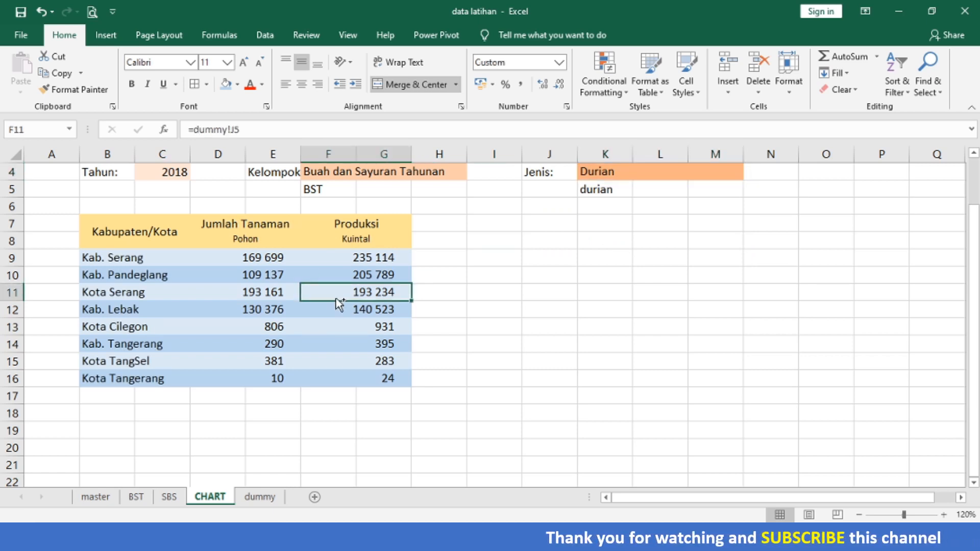
Step: Link D18 below the CHART table to the Jumlah Tanaman heading with the formula =D7
click(153, 414)
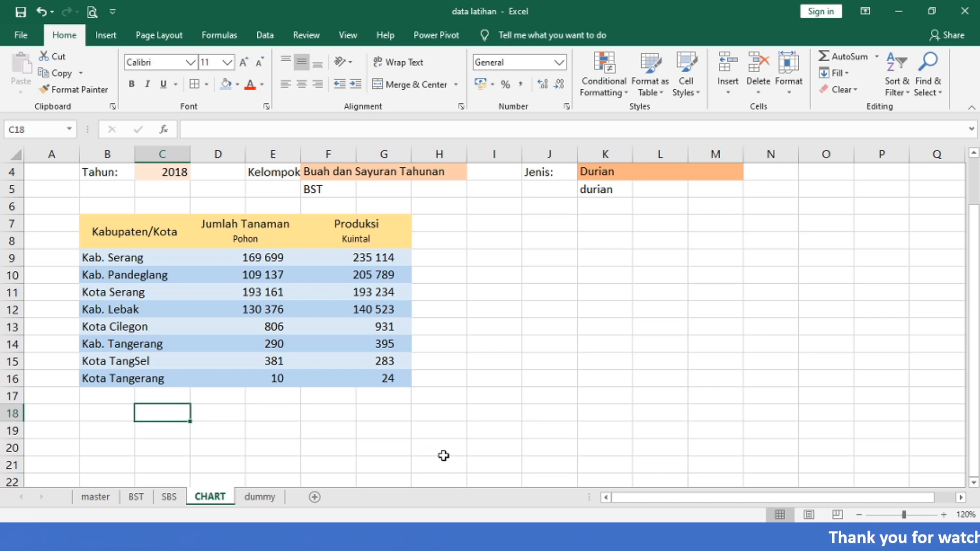
key(Right)
text(=)
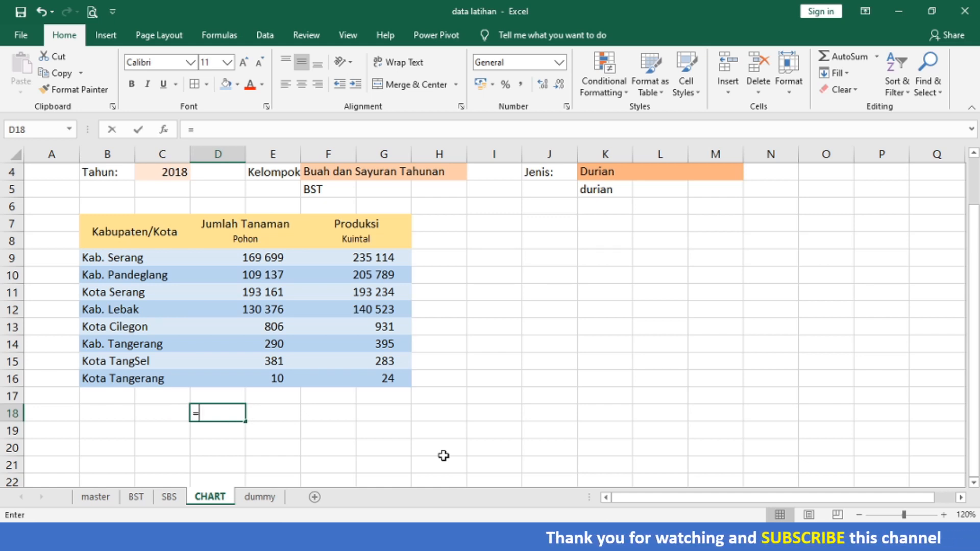
key(Up)
key(Up)
key(Up)
key(Up)
key(Up)
key(Up)
key(Up)
key(Up)
key(Up)
key(Up)
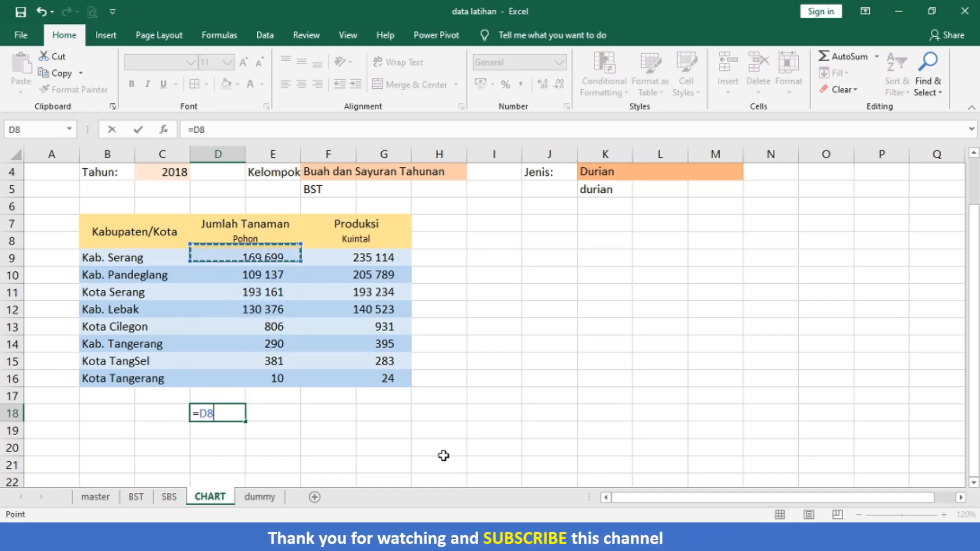
key(Return)
key(Up)
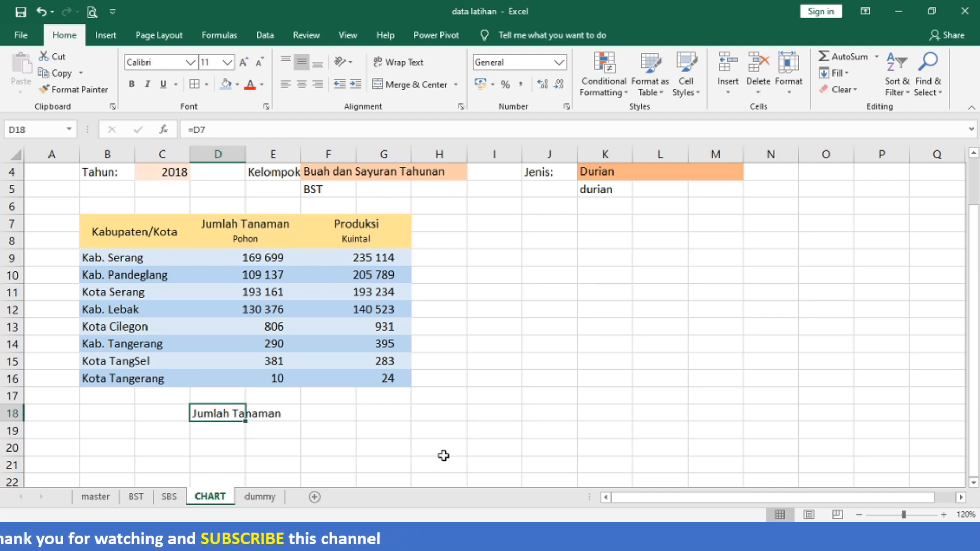
Step: Copy the D18 heading link into D19, and copy D18:D19 into F18:F19 for the Produksi heading and unit
key(ctrl+c)
key(Down)
key(Return)
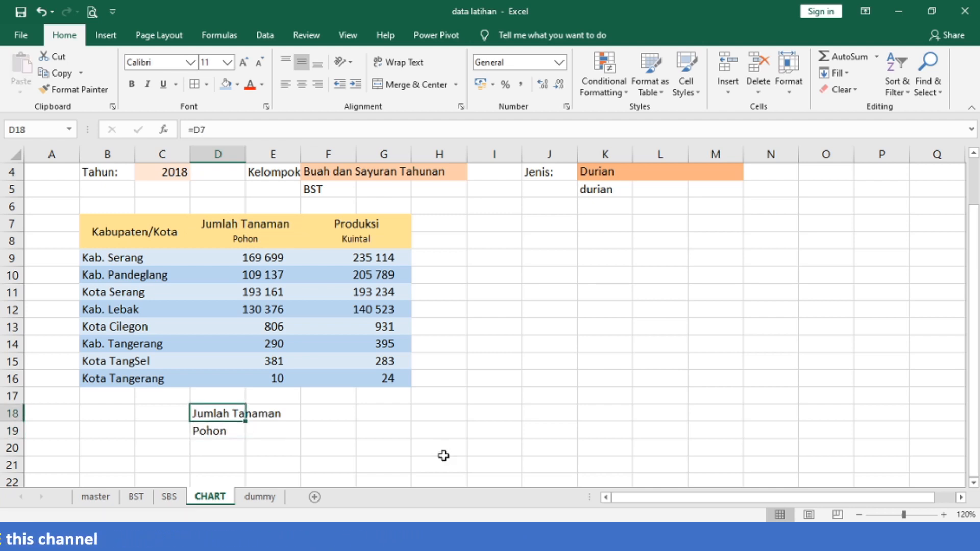
key(ctrl+c)
key(Right)
key(Right)
key(Return)
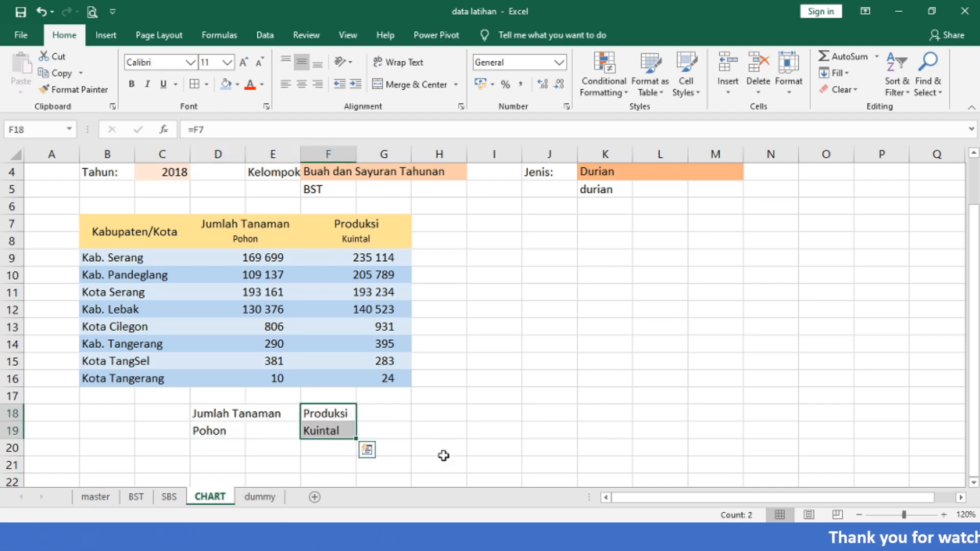
key(Left)
key(Left)
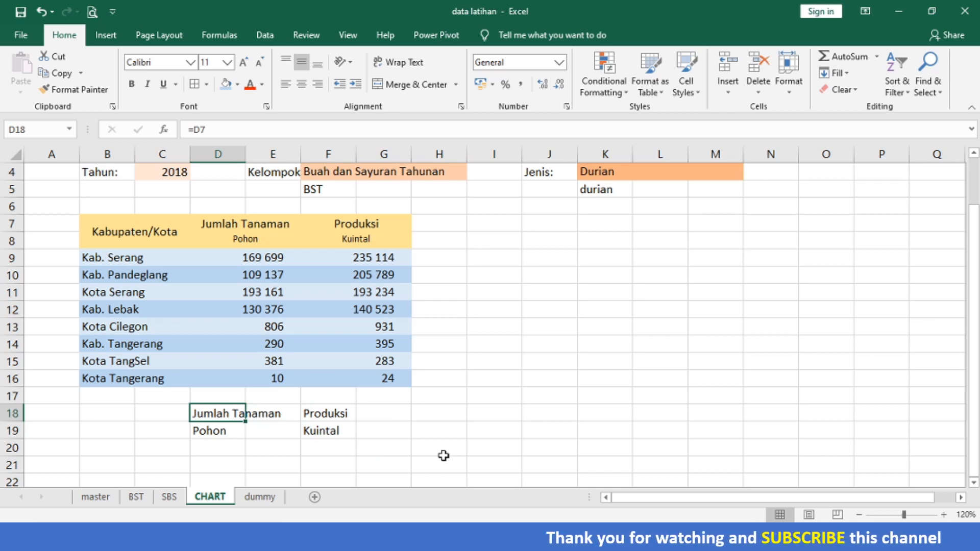
Step: Link C20 to the selected year with the formula =C4
key(Down)
key(Down)
key(Left)
text(=)
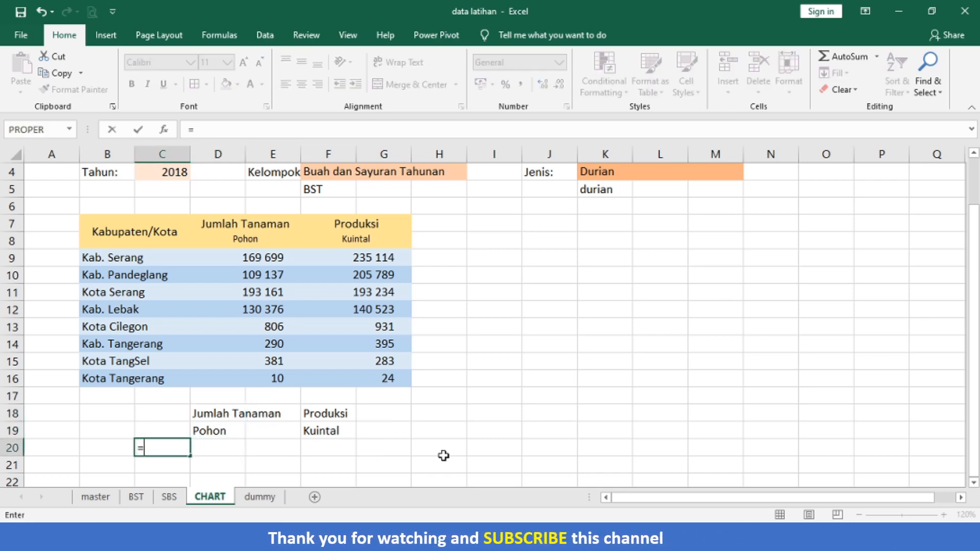
click(180, 175)
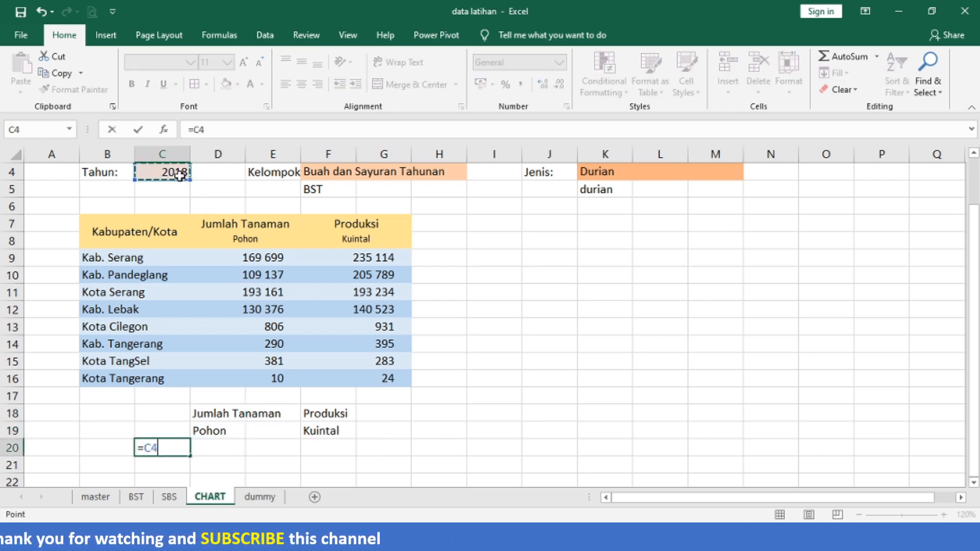
key(Return)
Step: Enter =C20-1 in C21 for the preceding year, and copy that formula into C22
text(=)
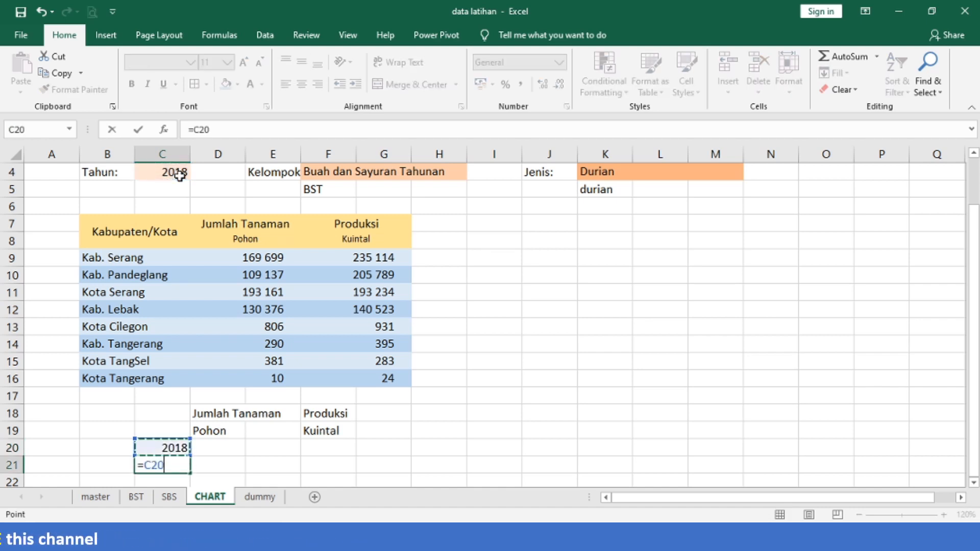
key(Return)
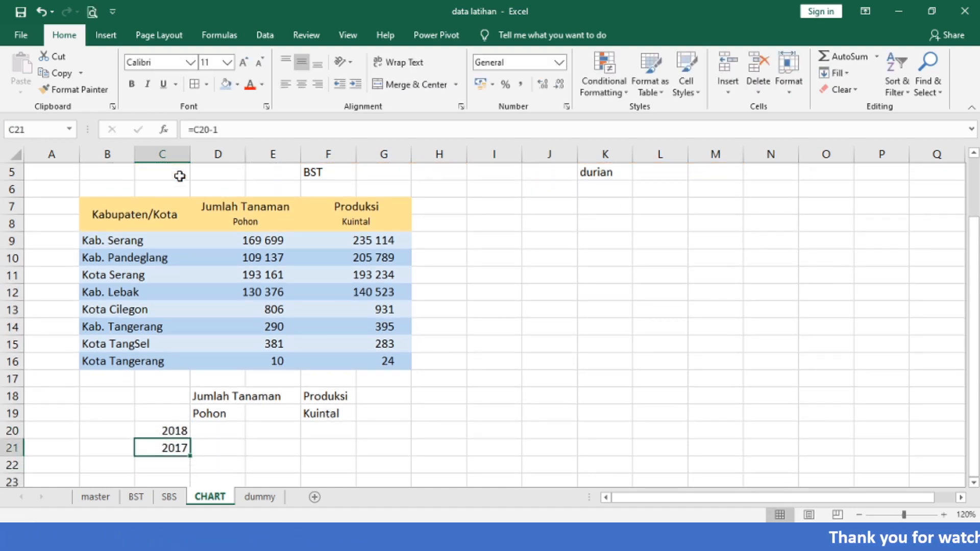
key(ctrl+c)
key(Down)
key(Return)
key(Up)
key(Up)
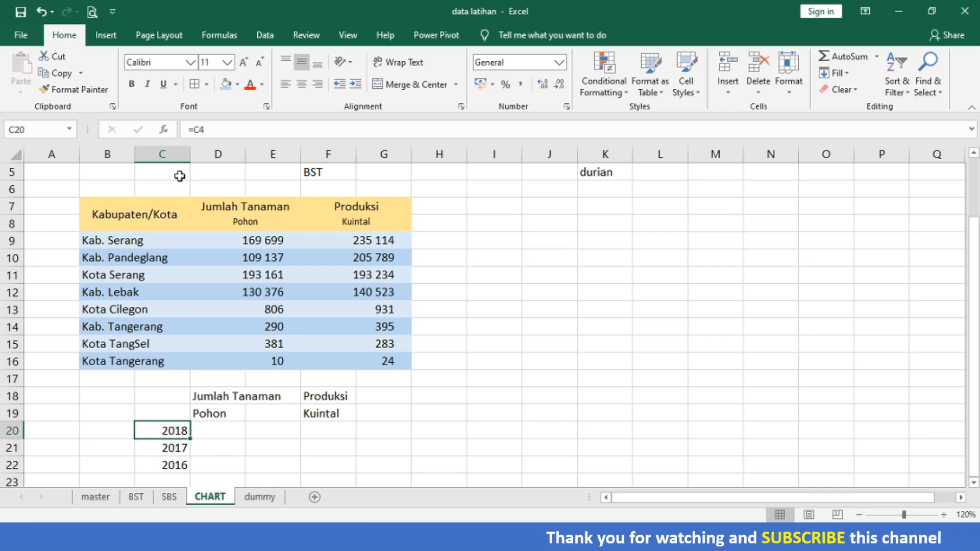
key(Up)
key(Up)
key(Right)
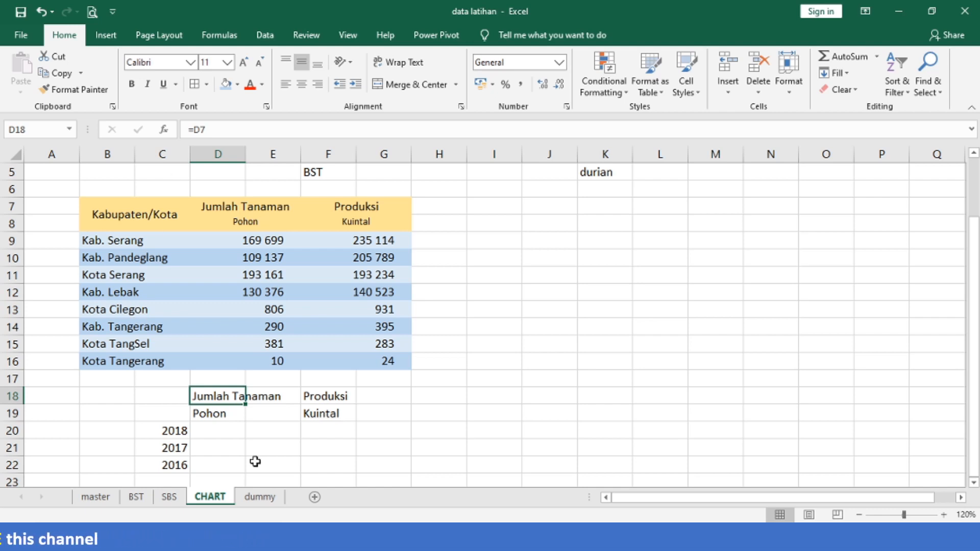
Step: Copy the text of the Banten VLOOKUP formula in D11 on the dummy sheet without changing the cell
click(259, 496)
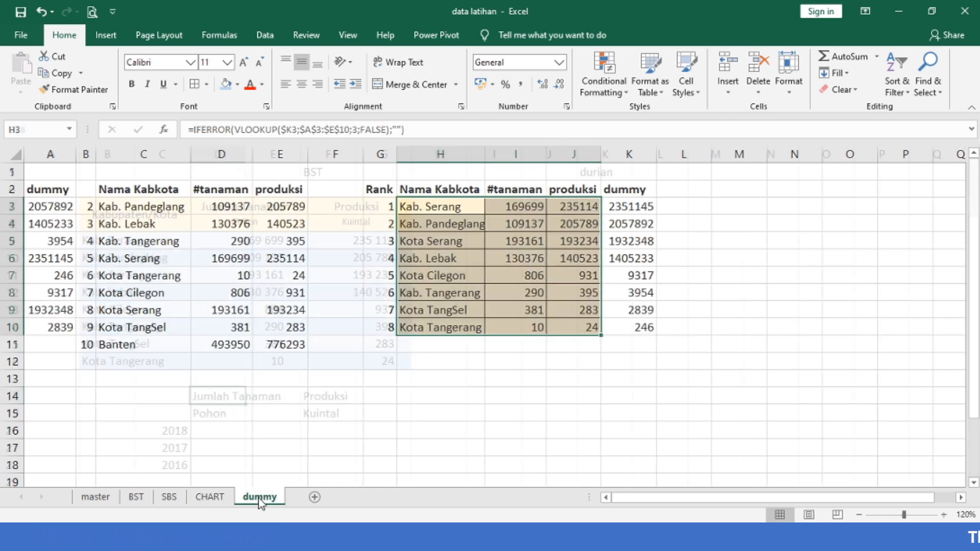
click(217, 345)
click(486, 131)
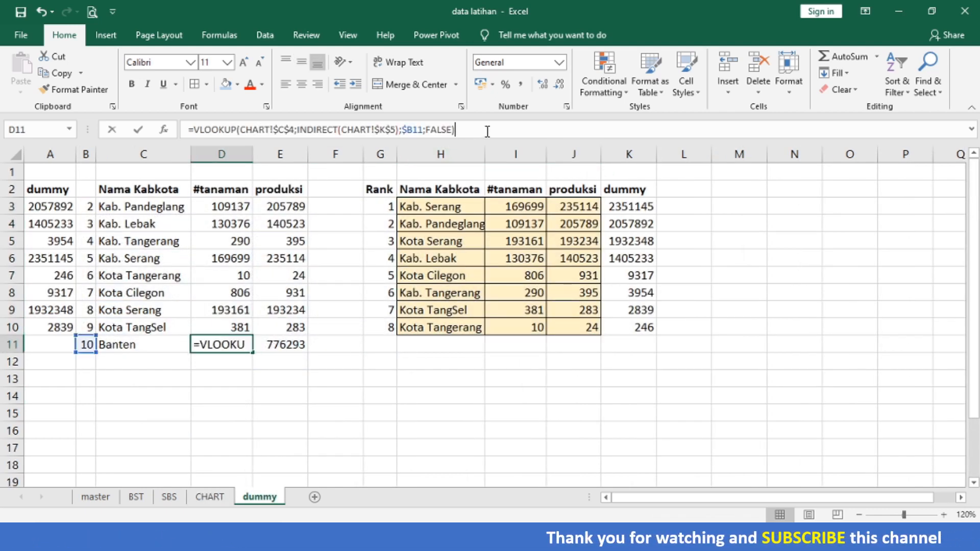
key(shift+Home)
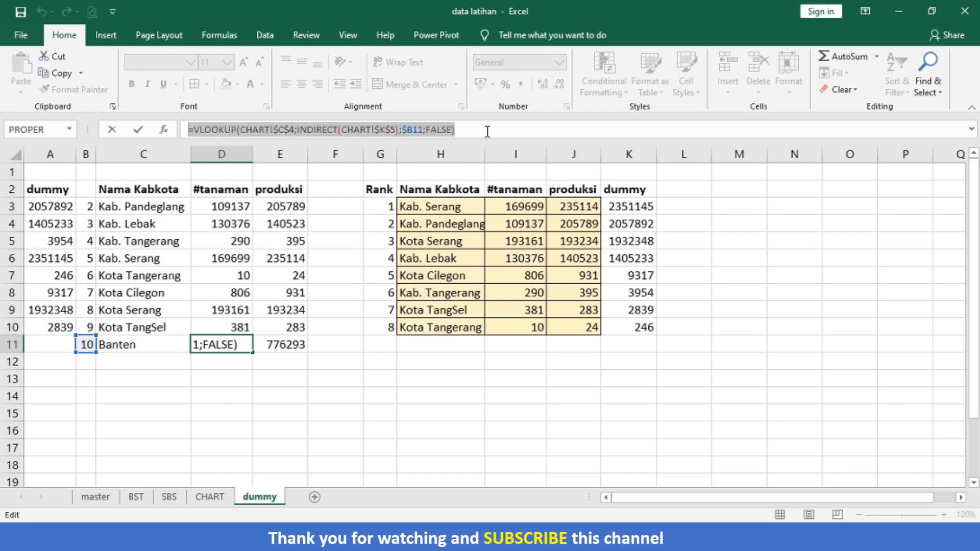
key(Escape)
key(F2)
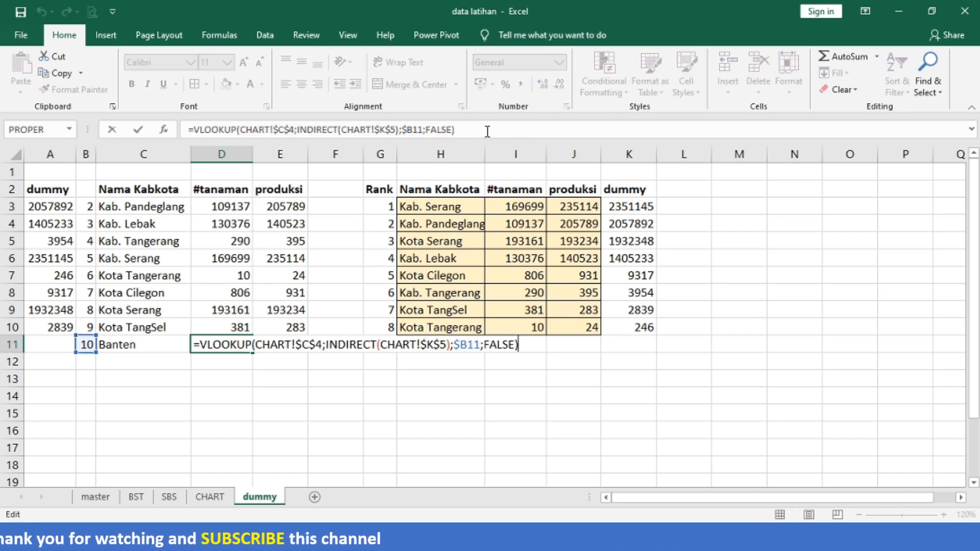
key(shift+Home)
key(ctrl+c)
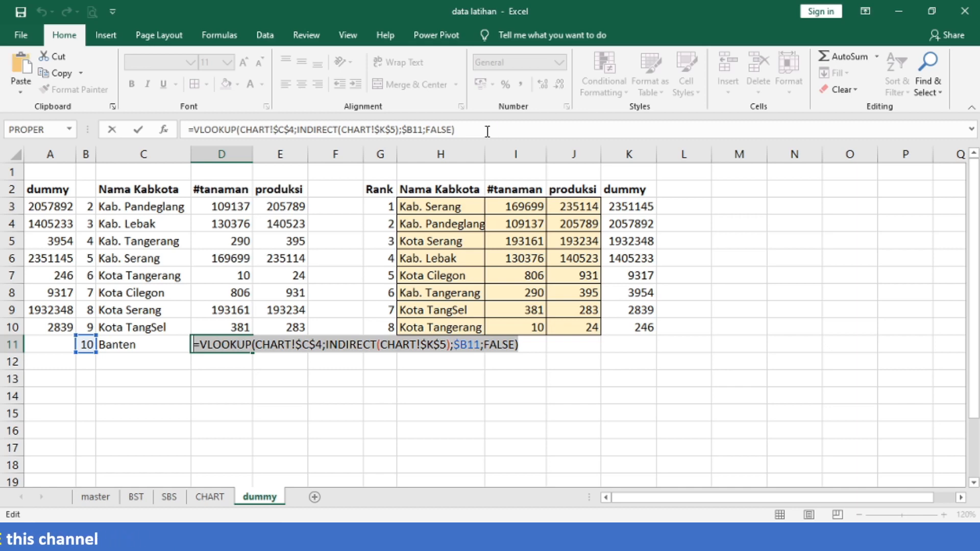
key(Escape)
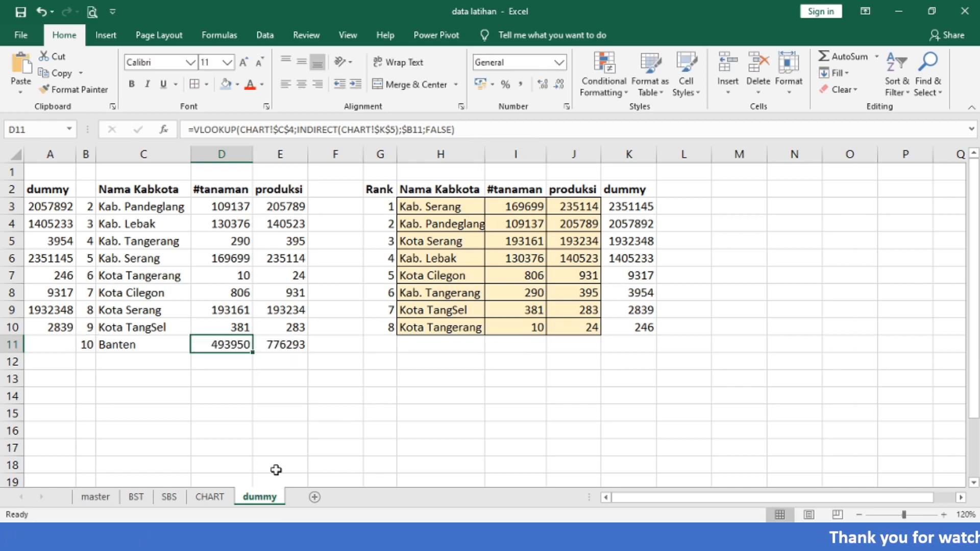
Step: Paste the copied formula =VLOOKUP(CHART!$C$4;INDIRECT(CHART!$K$5);$B11;FALSE) into D20 on the CHART sheet
click(209, 497)
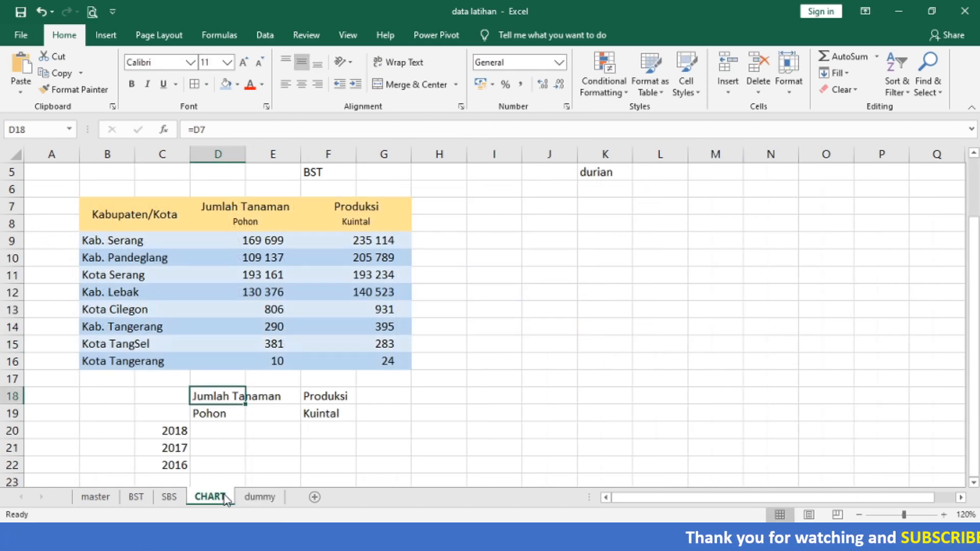
click(229, 429)
double_click(234, 425)
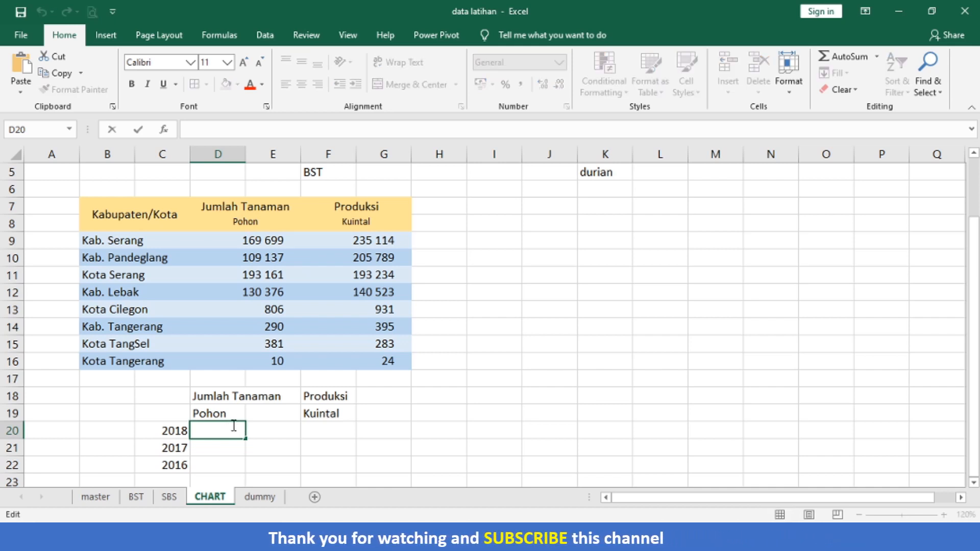
key(ctrl+v)
key(Return)
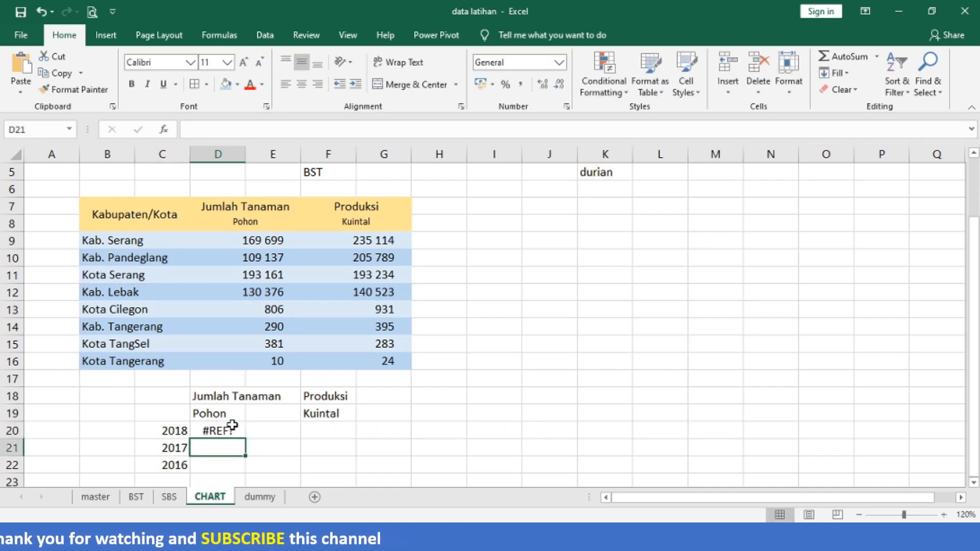
Step: Point the lookup value of the VLOOKUP formula in D20 at $C20, with only the column locked
key(Up)
key(Up)
key(Up)
key(Up)
key(Up)
key(Up)
key(Up)
key(Up)
key(Up)
key(Up)
key(Up)
key(Up)
key(Up)
key(Up)
key(Up)
key(Up)
key(Up)
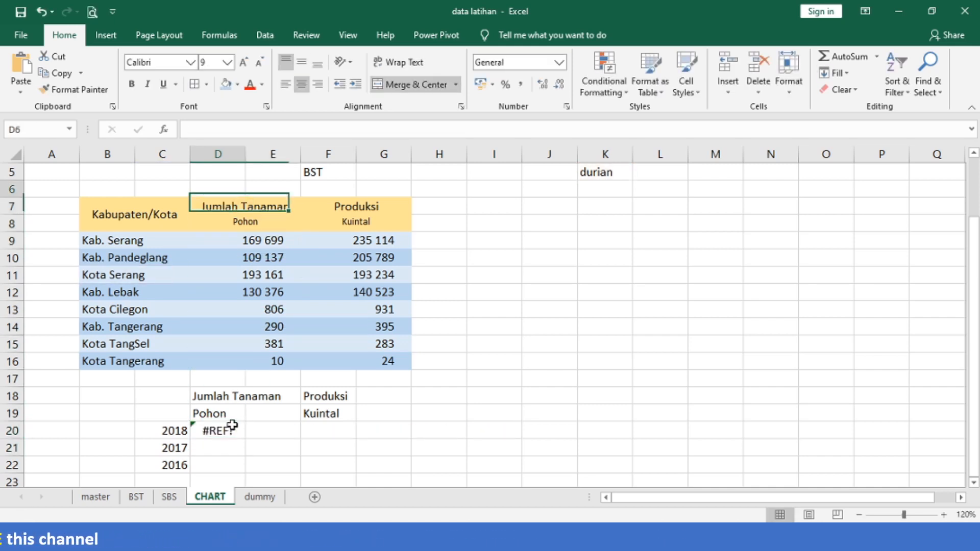
key(Down)
key(Down)
key(Down)
key(Down)
key(Down)
key(Down)
key(Down)
key(Down)
key(Down)
key(Down)
key(Down)
key(Down)
key(Down)
key(Down)
key(Down)
key(Down)
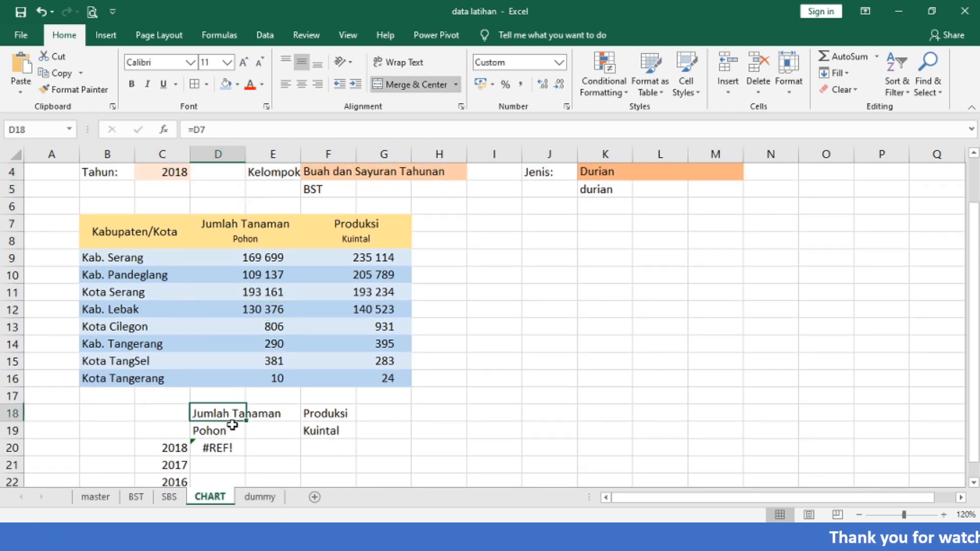
key(F2)
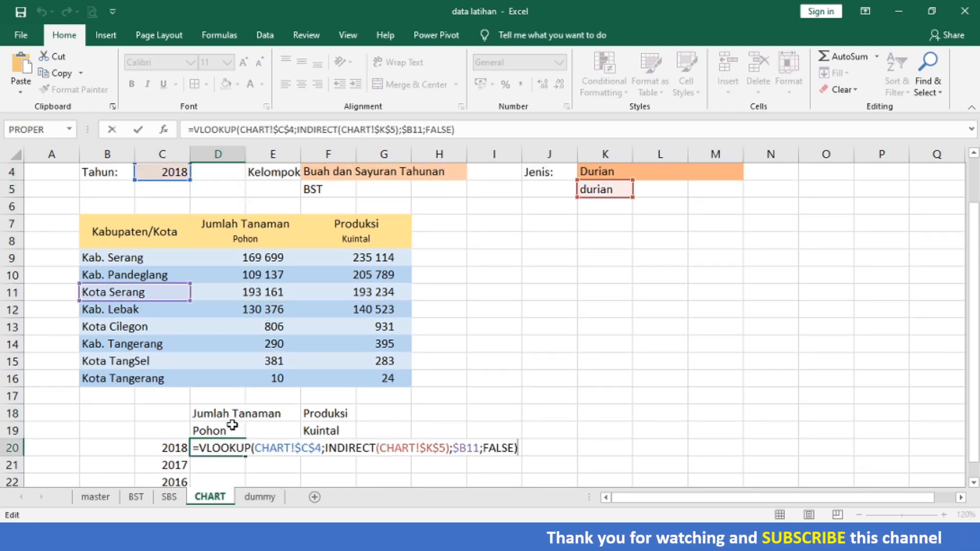
key(Left)
key(Left)
key(Left)
key(Left)
key(Left)
key(Left)
key(Left)
key(Left)
key(Left)
key(Left)
key(Left)
key(Left)
key(Left)
key(Left)
key(Left)
key(Left)
key(Left)
key(Left)
key(Left)
key(Left)
key(Left)
key(Left)
key(Left)
key(Left)
key(Left)
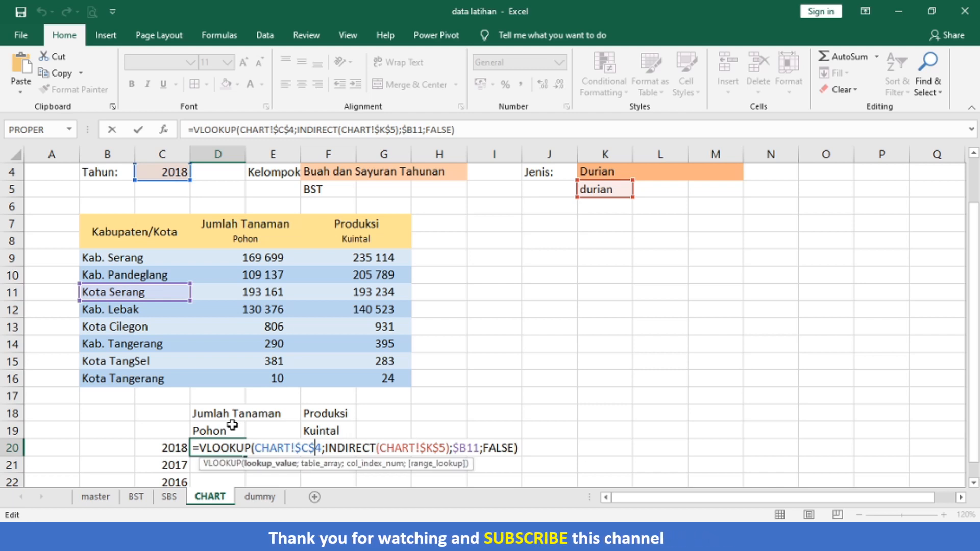
key(shift+Left)
key(shift+Left)
key(shift+Left)
key(shift+Left)
key(shift+Left)
key(shift+Left)
key(shift+Left)
key(shift+Left)
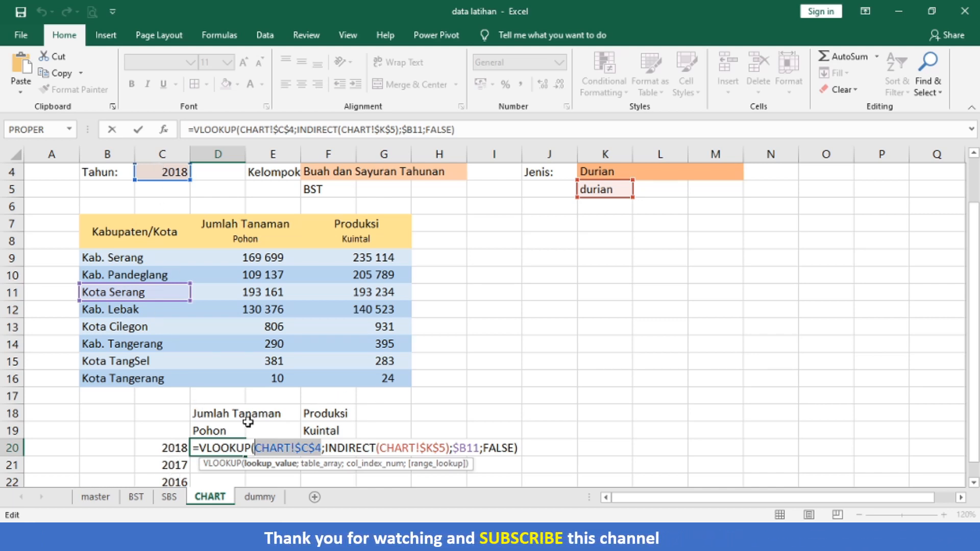
click(155, 448)
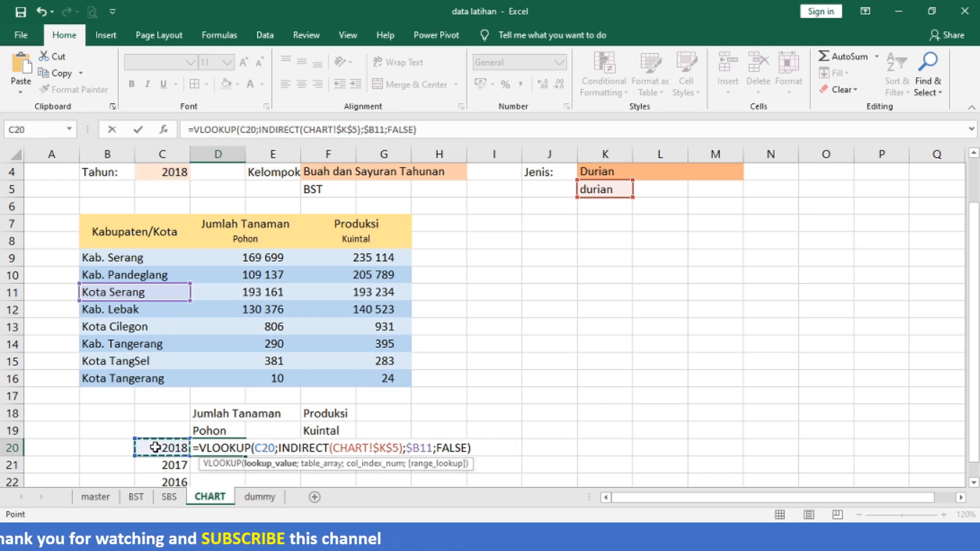
key(F4)
key(F4)
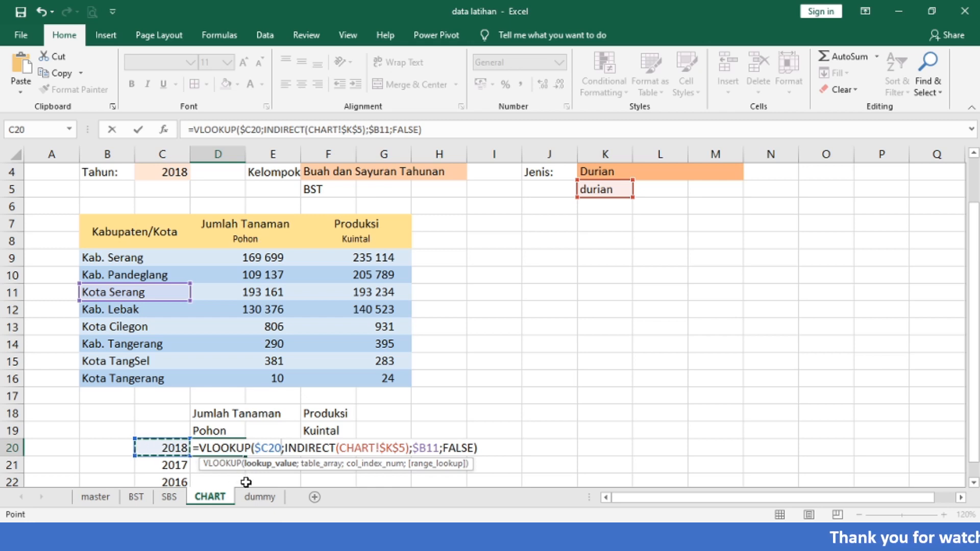
Step: Remove the CHART! sheet prefix inside INDIRECT in the D20 formula, leaving $K$5 as its reference
click(341, 448)
key(shift+Right)
key(shift+Right)
key(shift+Right)
key(shift+Right)
key(shift+Right)
key(shift+Right)
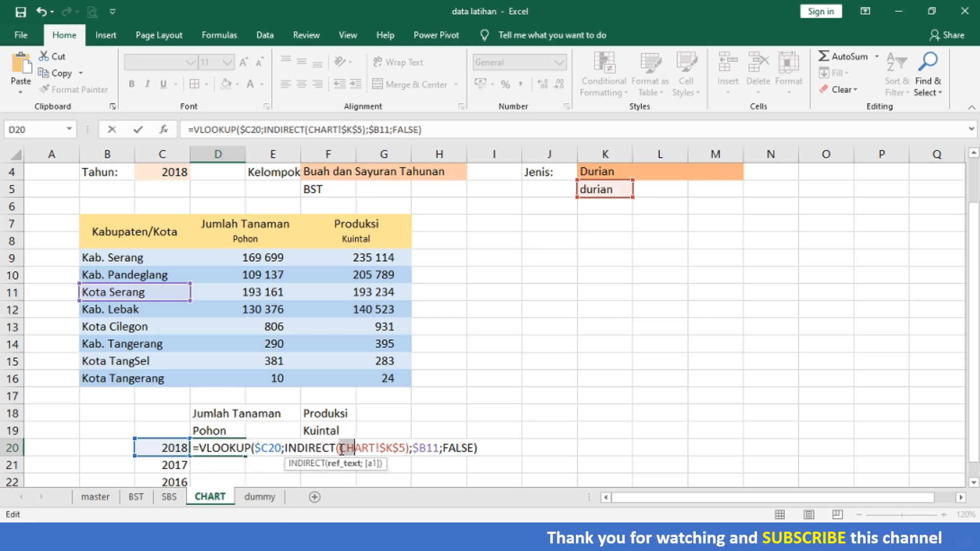
key(BackSpace)
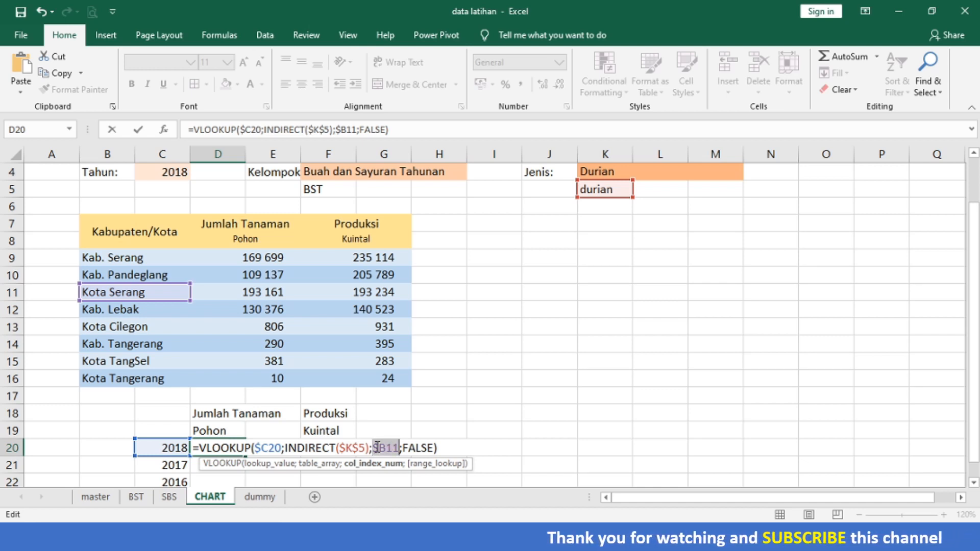
Step: Set the column index of the VLOOKUP in D20 to 10 and commit the formula
text(10)
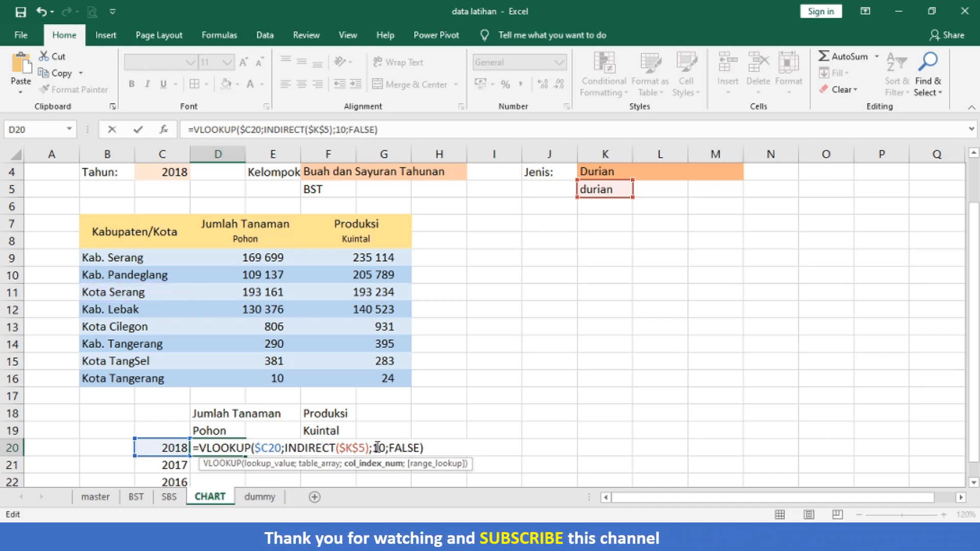
key(Return)
key(Up)
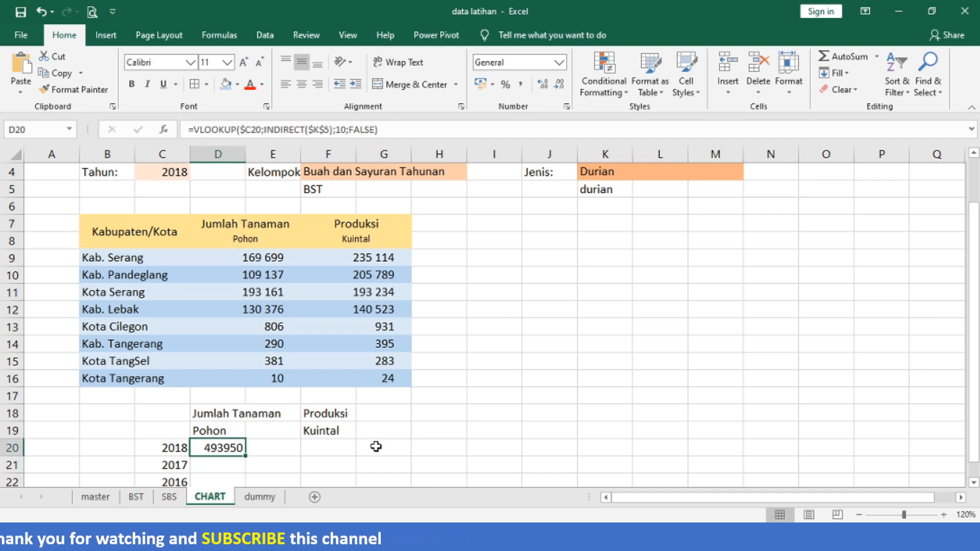
key(F2)
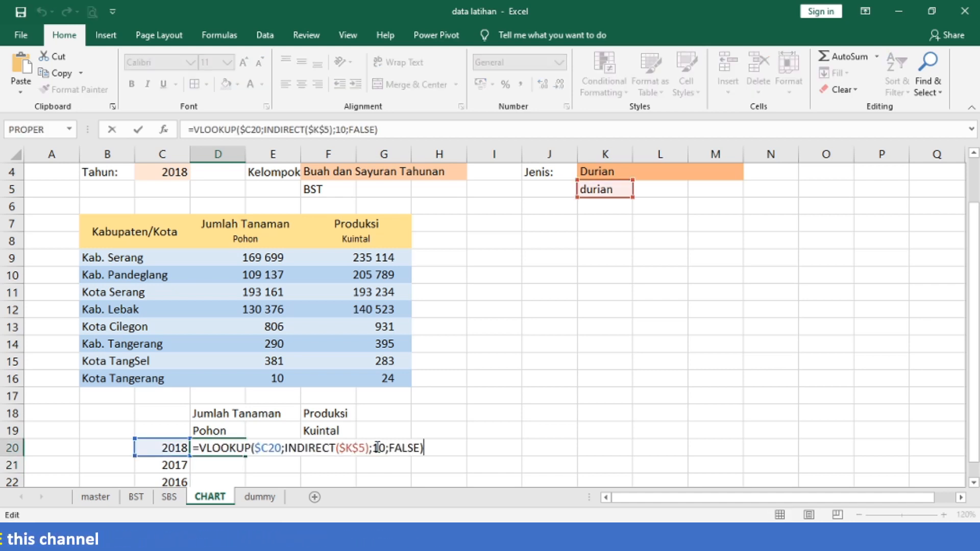
key(shift+Home)
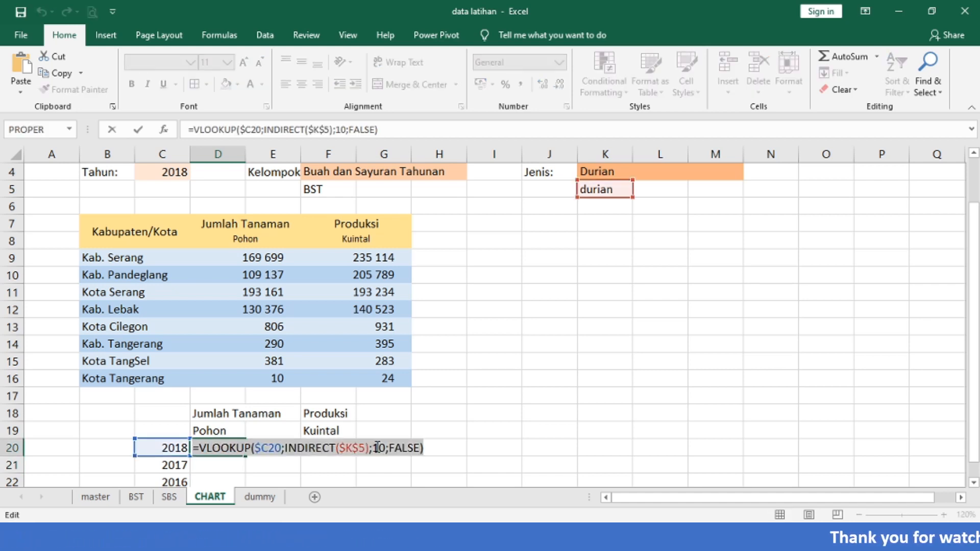
key(Escape)
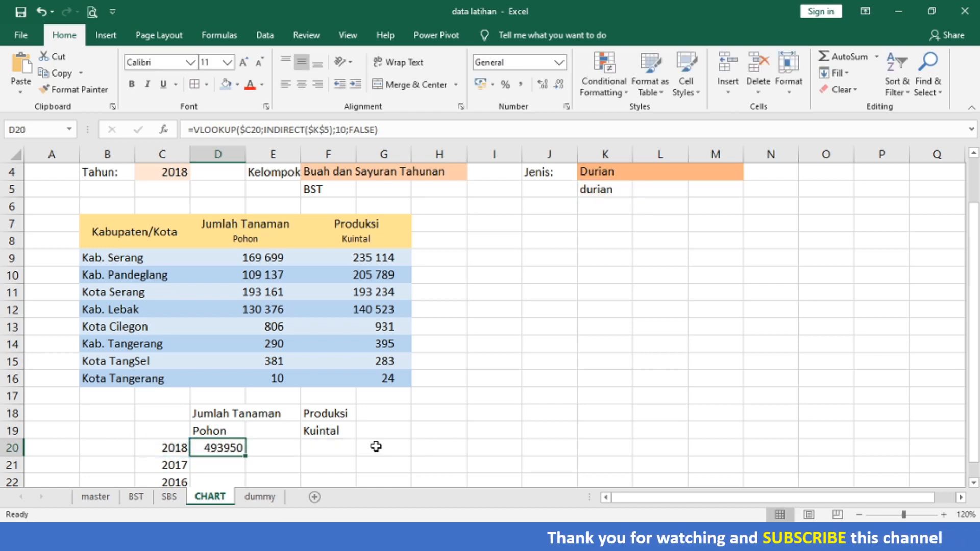
Step: Wrap the VLOOKUP in D20 in IFERROR with an empty string "" as the fallback value
key(F2)
key(Home)
key(Right)
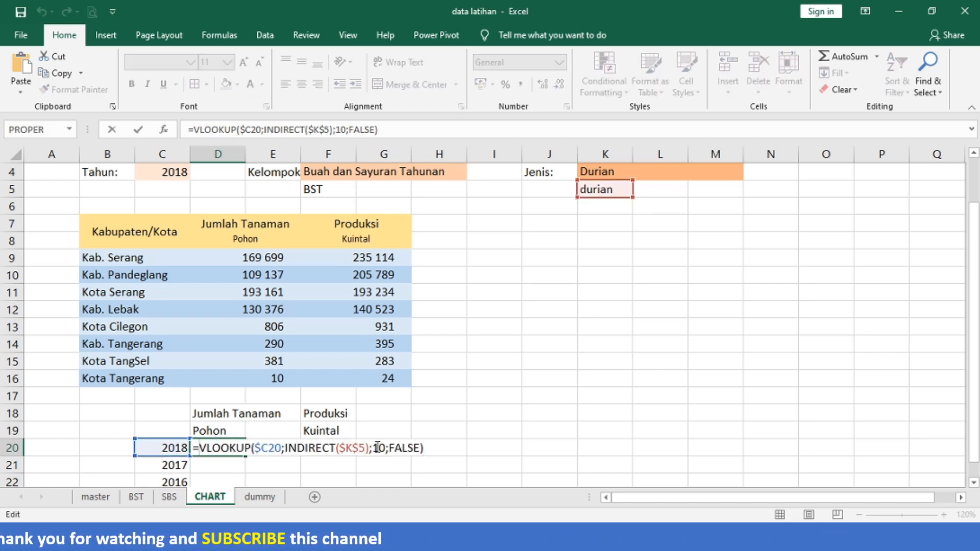
text(iferror)
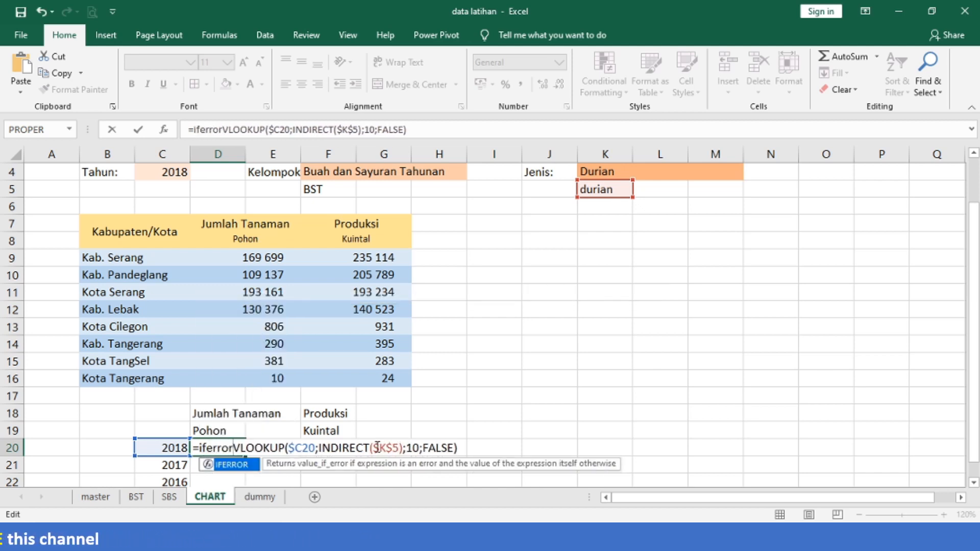
text(()
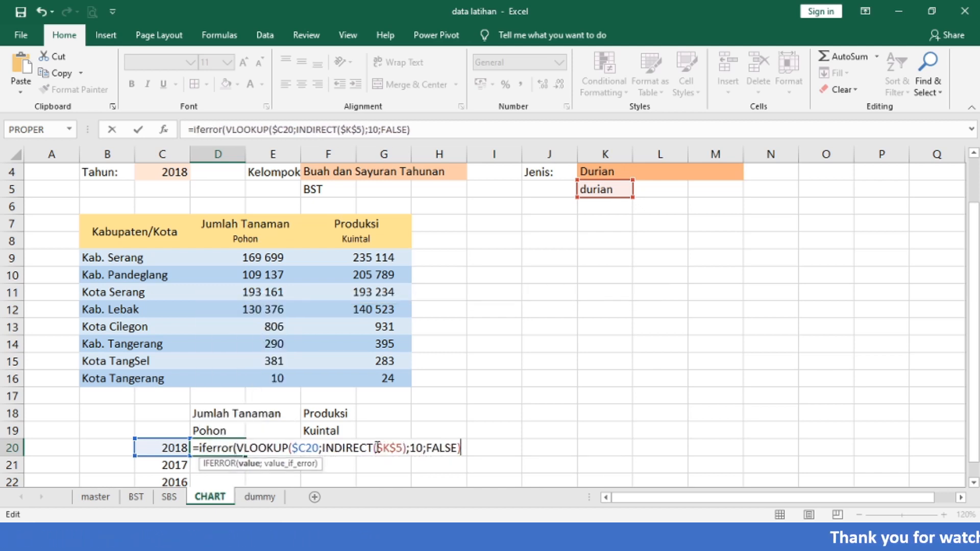
text(""))
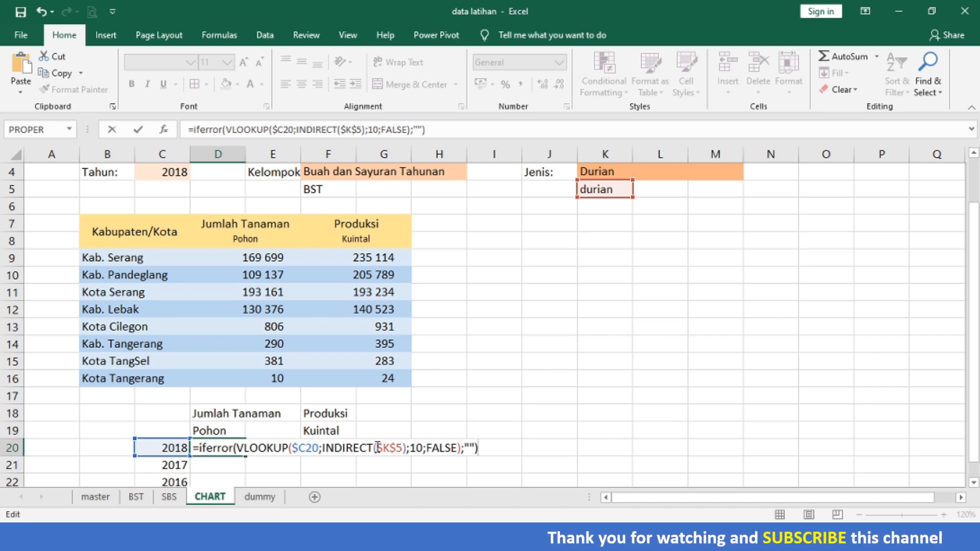
key(Return)
key(Up)
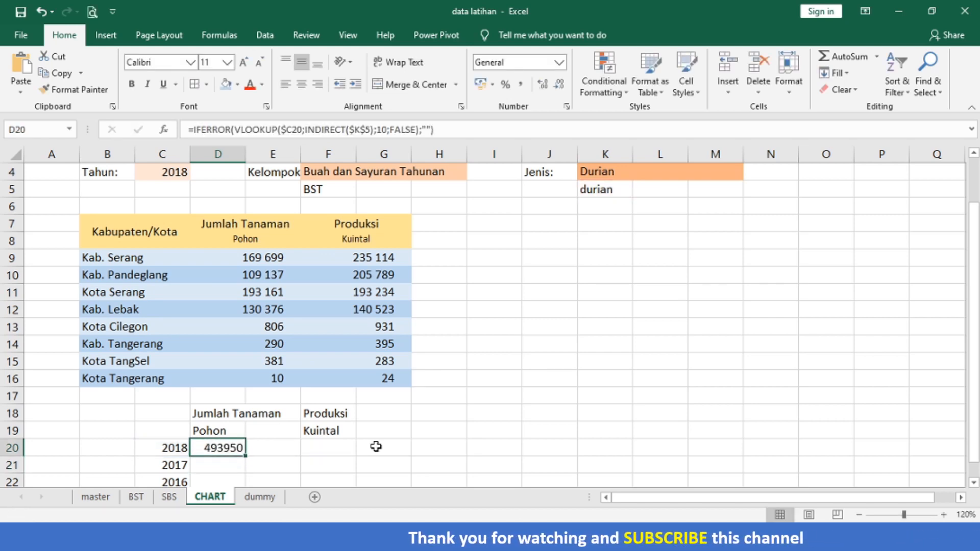
Step: Clear the Jenis selection in K4 to test how the tables handle an empty type, and open its list of options
click(623, 171)
key(Delete)
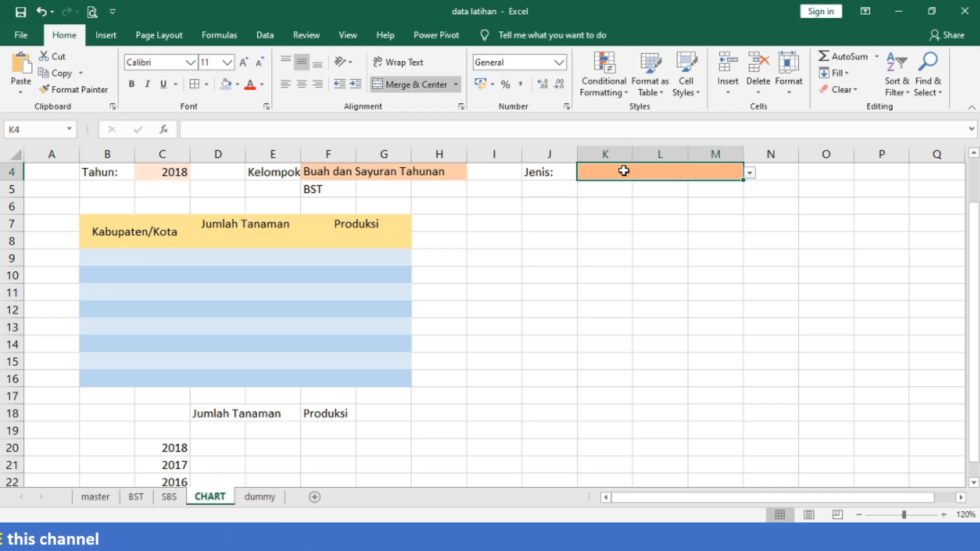
click(751, 174)
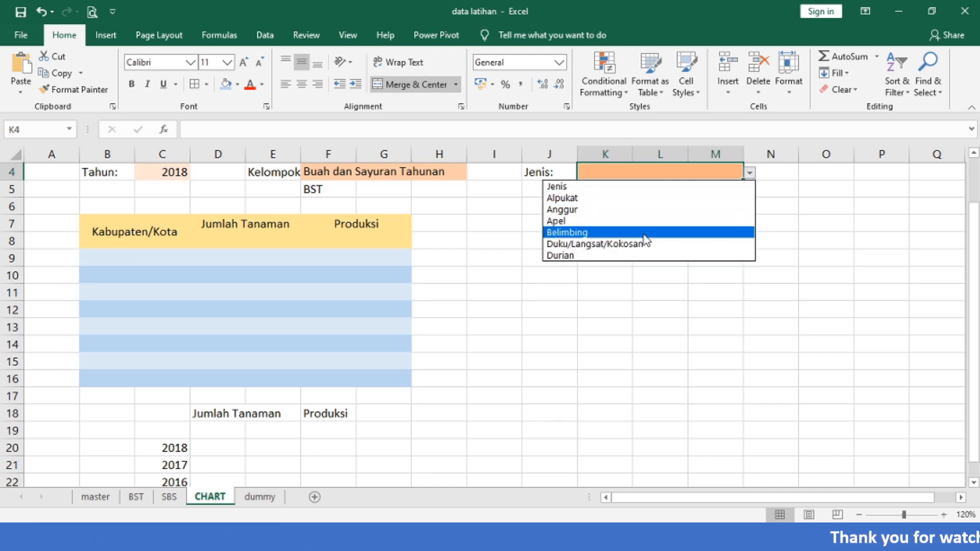
click(643, 262)
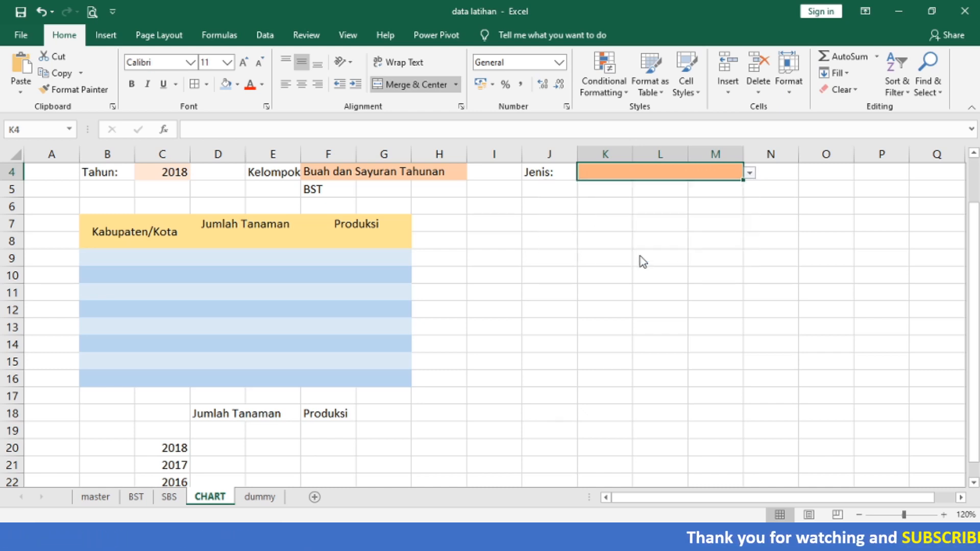
Step: Examine the IFERROR formula in D20 without changing it
click(230, 447)
double_click(229, 448)
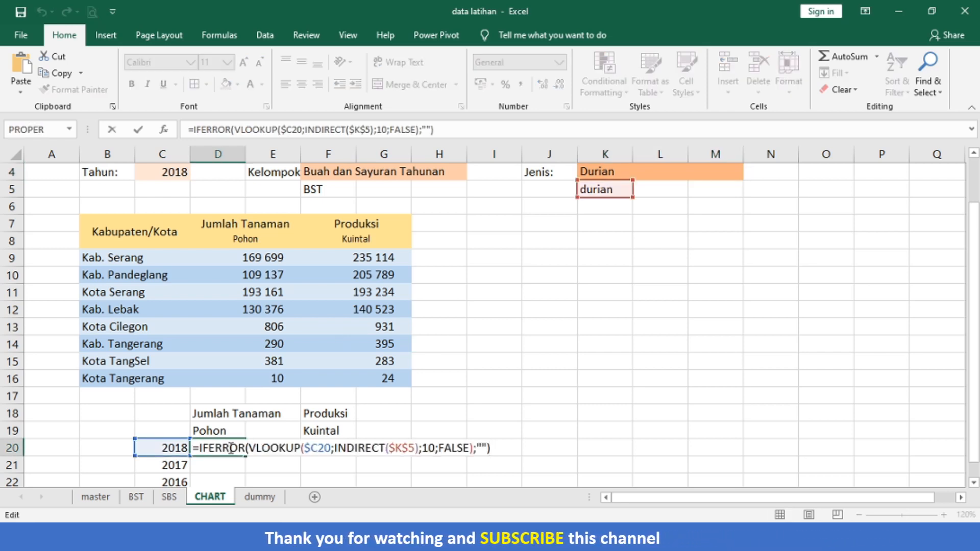
key(Escape)
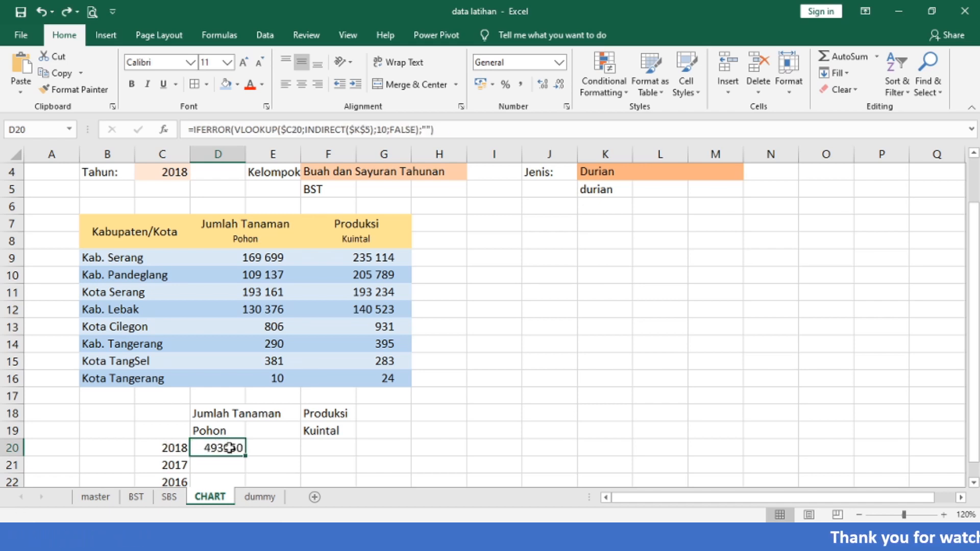
Step: Copy the D20 formula into F20 under the Produksi heading
key(Right)
key(Right)
text(493950)
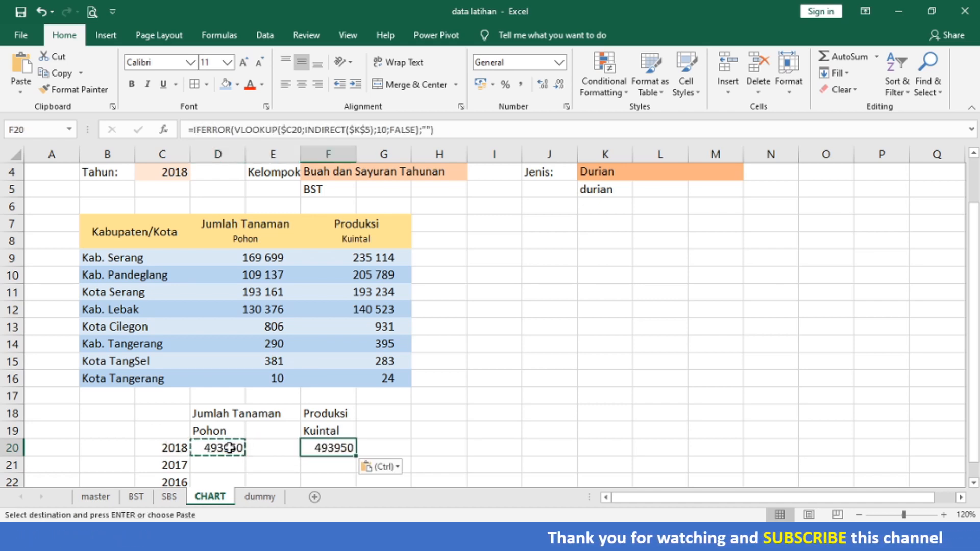
Step: Set the column index of the VLOOKUP in F20 to 9
key(F2)
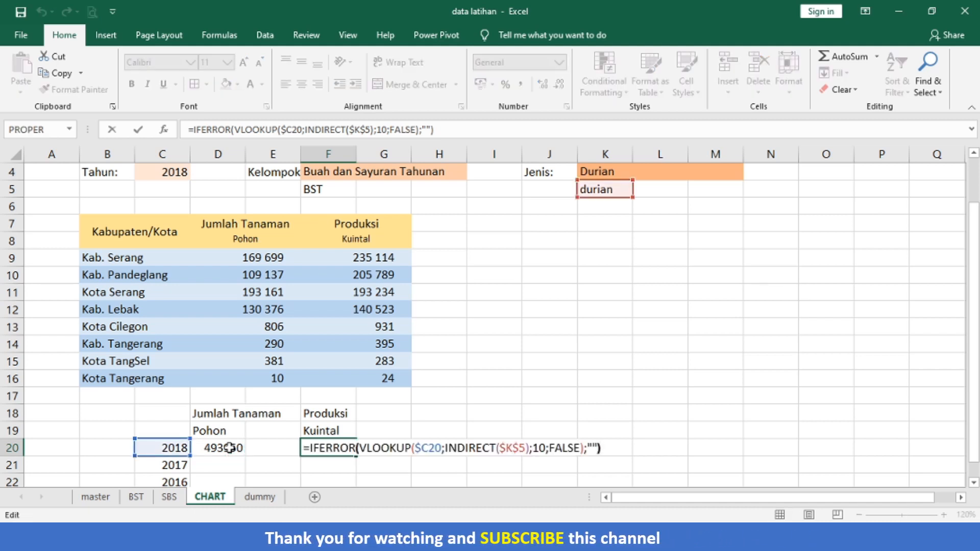
key(Left)
key(Left)
key(Left)
key(Left)
key(Left)
key(Left)
key(Left)
key(Left)
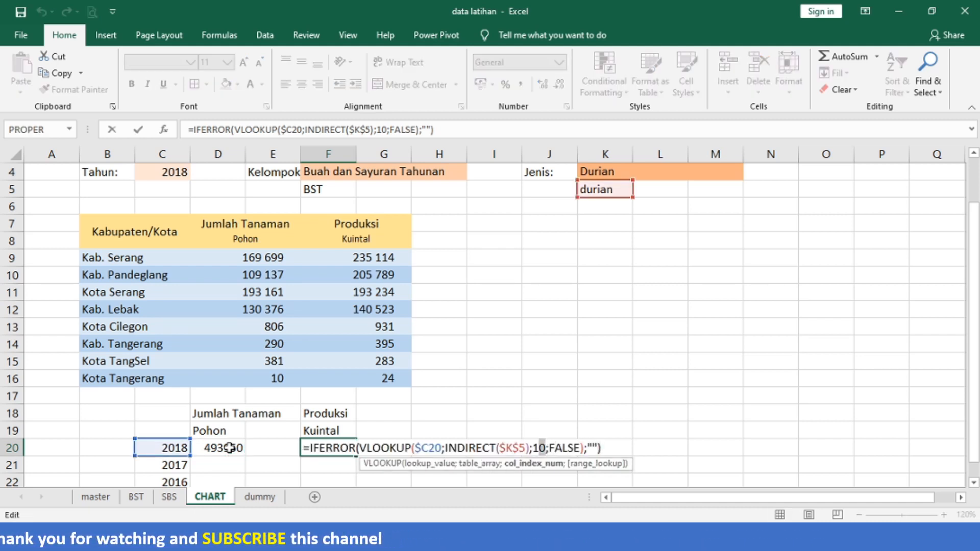
text(9)
key(Return)
key(Up)
Step: Copy the formulas in D20:F20 down to rows 21 and 22 for the two preceding years
key(Left)
key(Left)
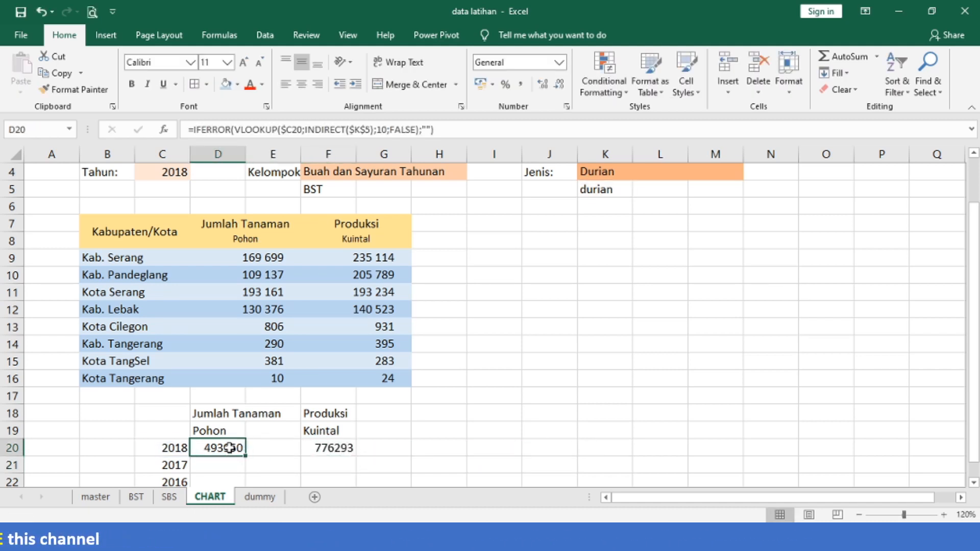
key(ctrl+c)
key(Down)
key(shift+Down)
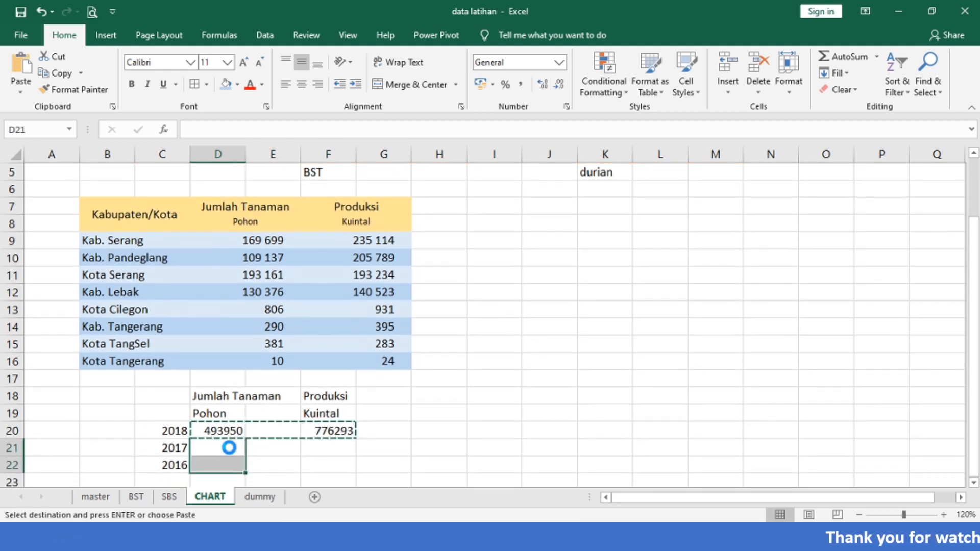
key(Return)
click(503, 390)
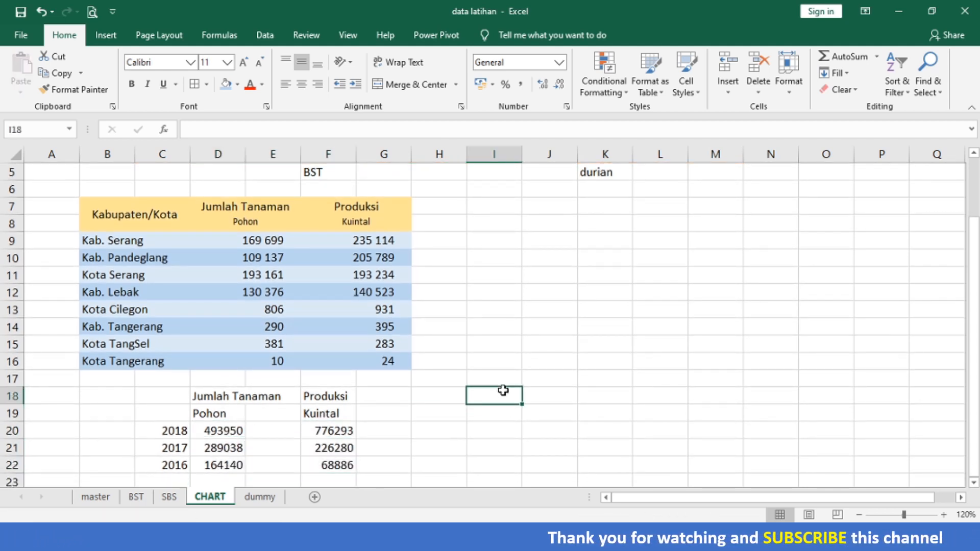
Step: Merge and center the Jumlah Tanaman heading across D18:E18, and copy its format to the Pohon row below
drag(232, 398, 258, 399)
click(409, 90)
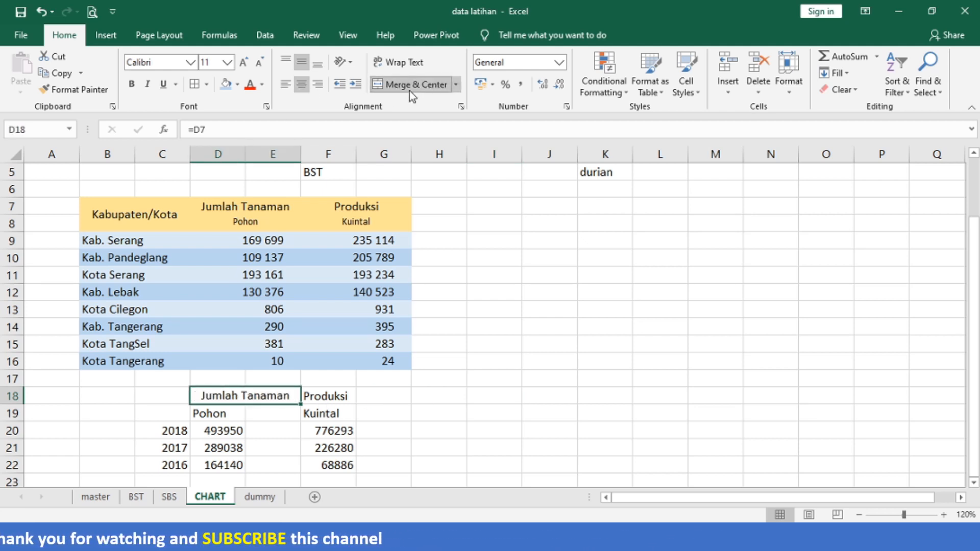
click(103, 92)
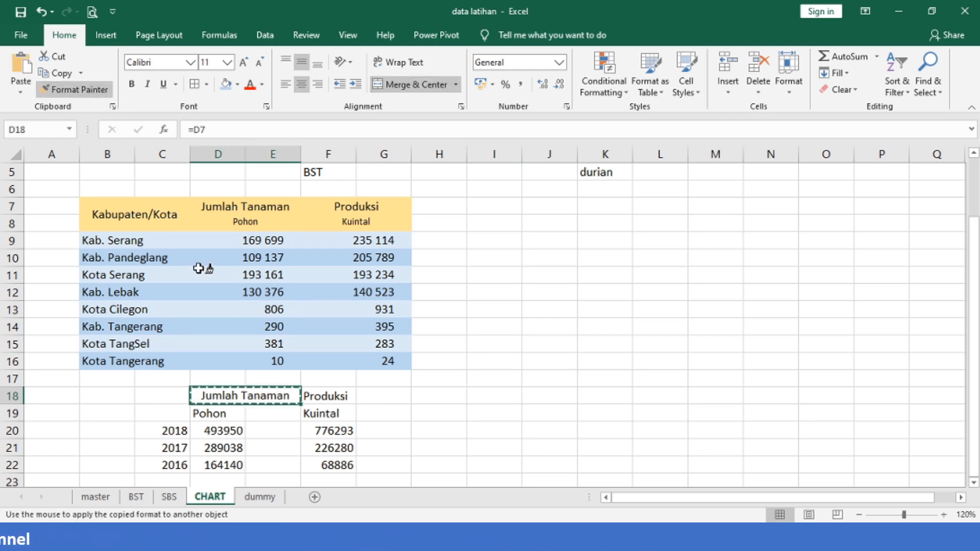
click(244, 412)
Step: Copy the merged, centered format of D18:E19 to the Produksi and Kuintal headings in F18:G19
click(288, 397)
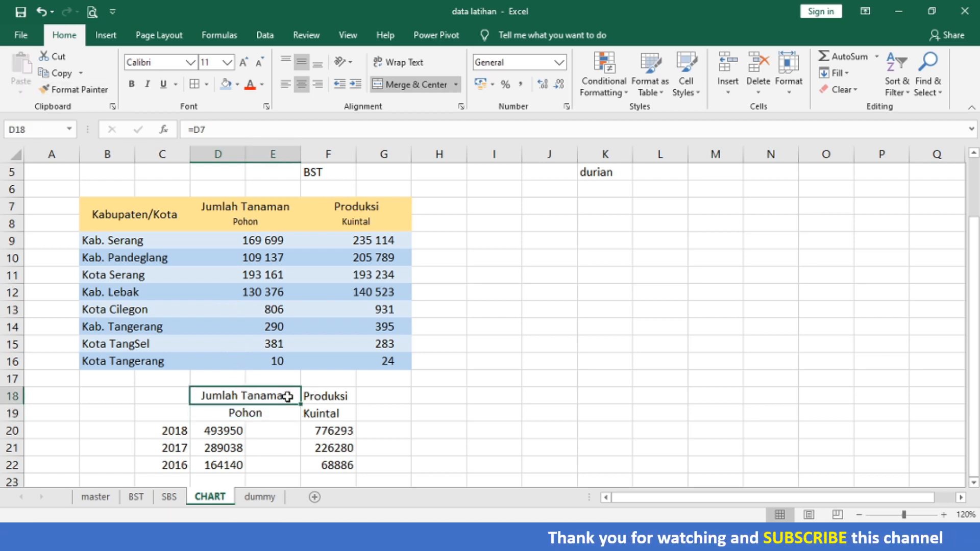
key(shift+Down)
click(88, 89)
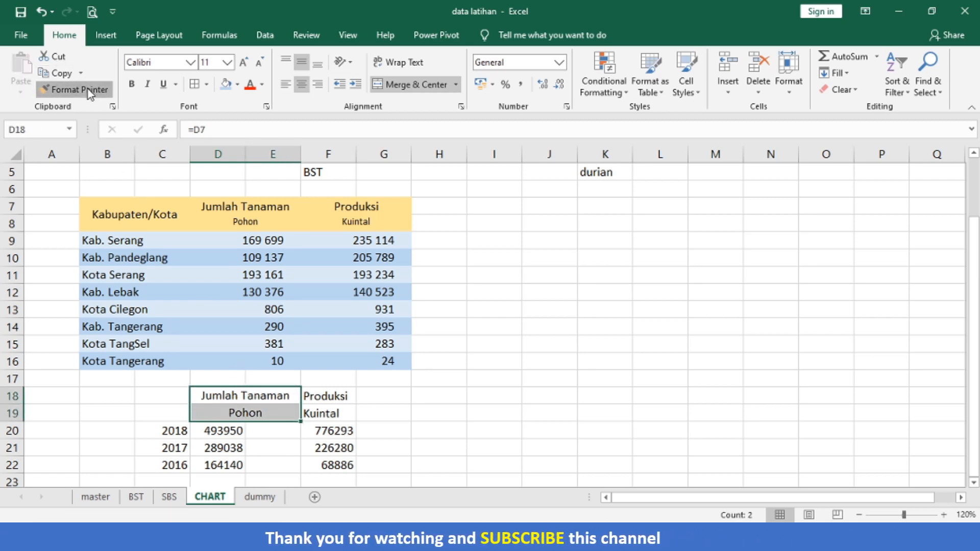
click(327, 397)
drag(328, 397, 365, 413)
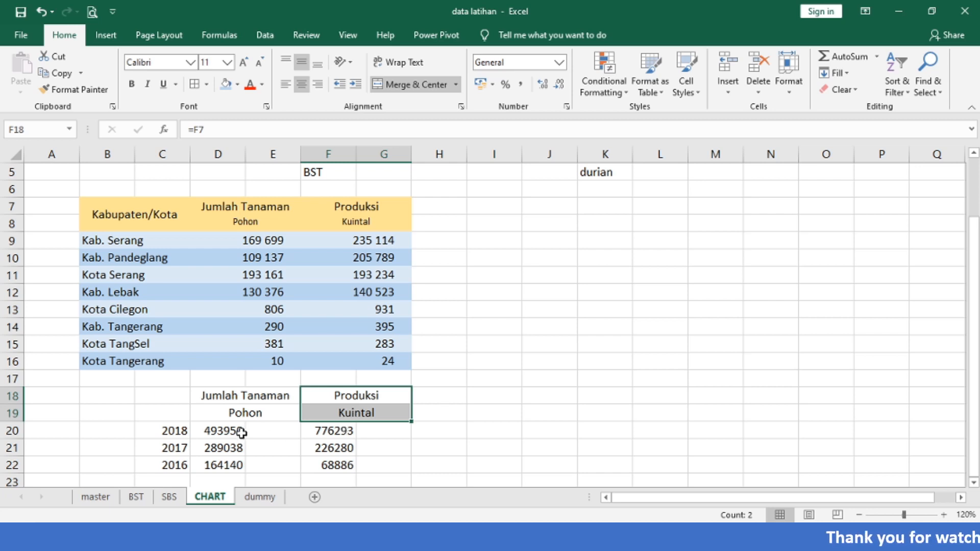
Step: Copy the number format and blue banded fill of D14:G16 to the three-year summary values in D20:G22
click(249, 418)
key(Up)
key(Up)
key(Up)
key(Up)
key(Up)
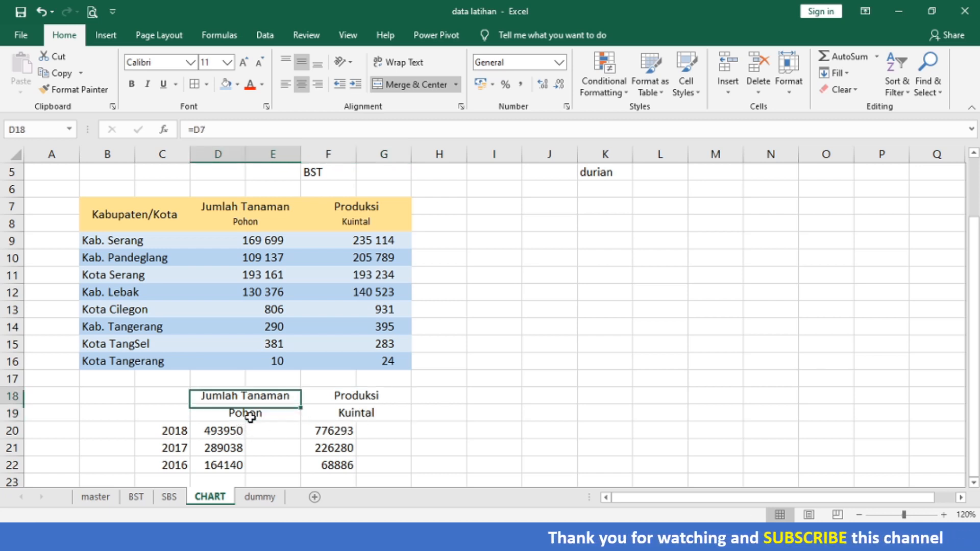
key(shift+Down)
key(shift+Down)
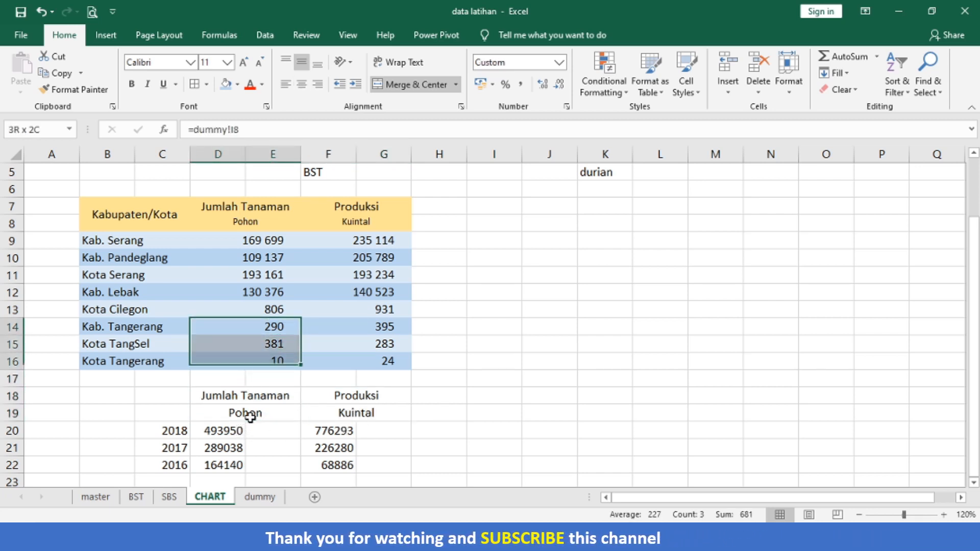
key(shift+Right)
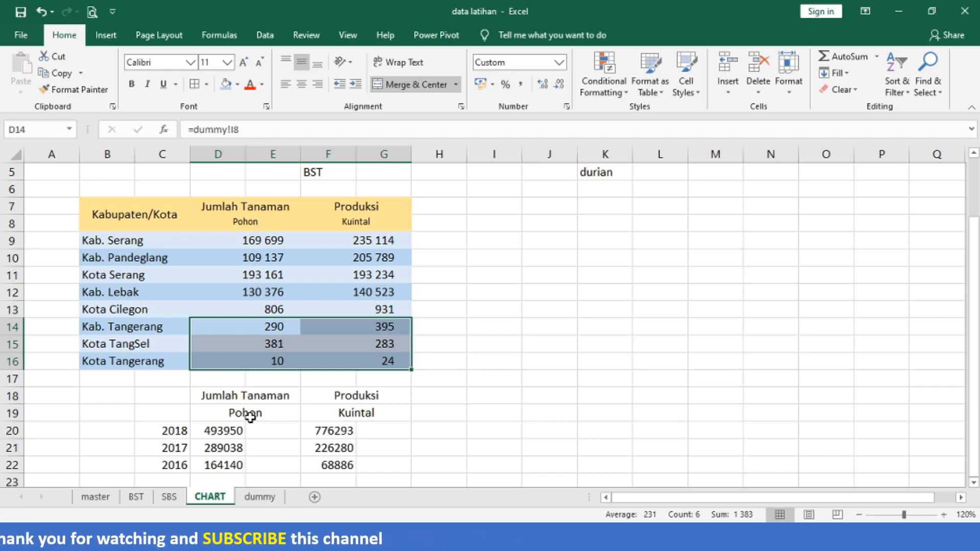
click(72, 91)
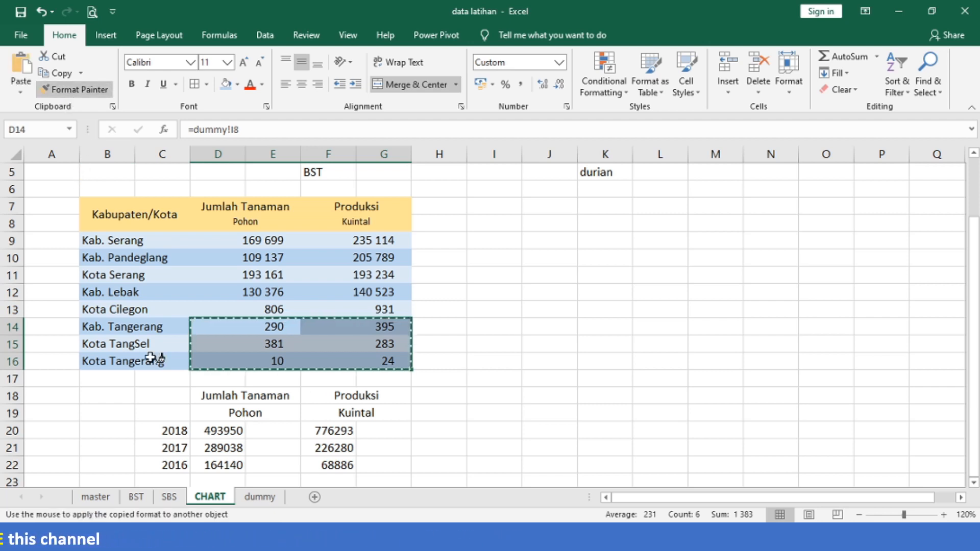
click(211, 433)
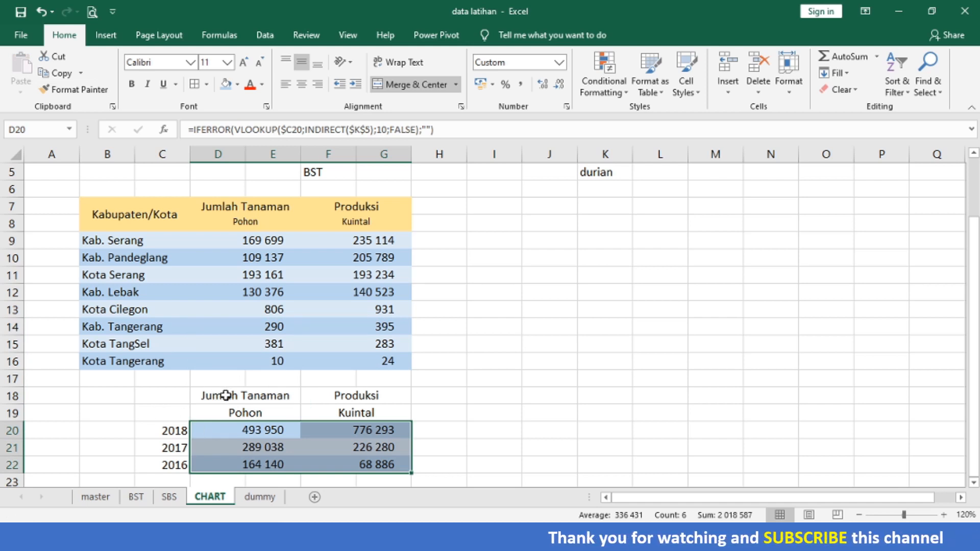
Step: Try to copy the header format of D7:G8 onto the summary headings starting at D18
click(230, 206)
drag(231, 206, 383, 223)
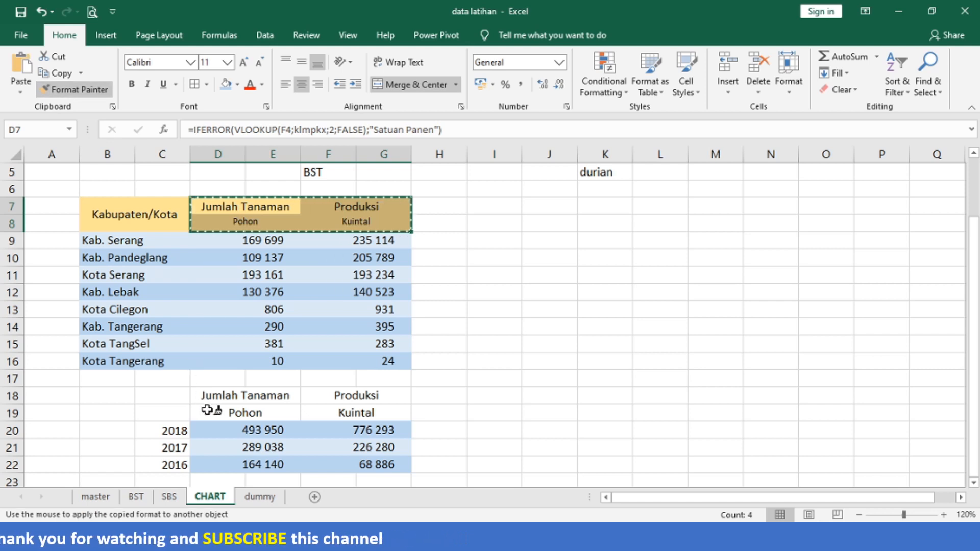
click(226, 397)
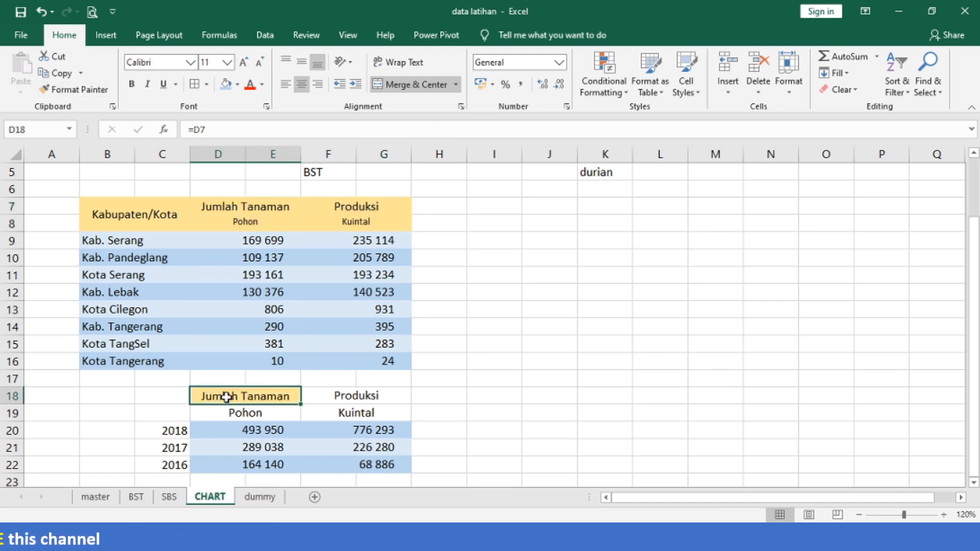
Step: Copy the yellow header format of D7:G8 to all the summary headings in D18:G19
click(272, 207)
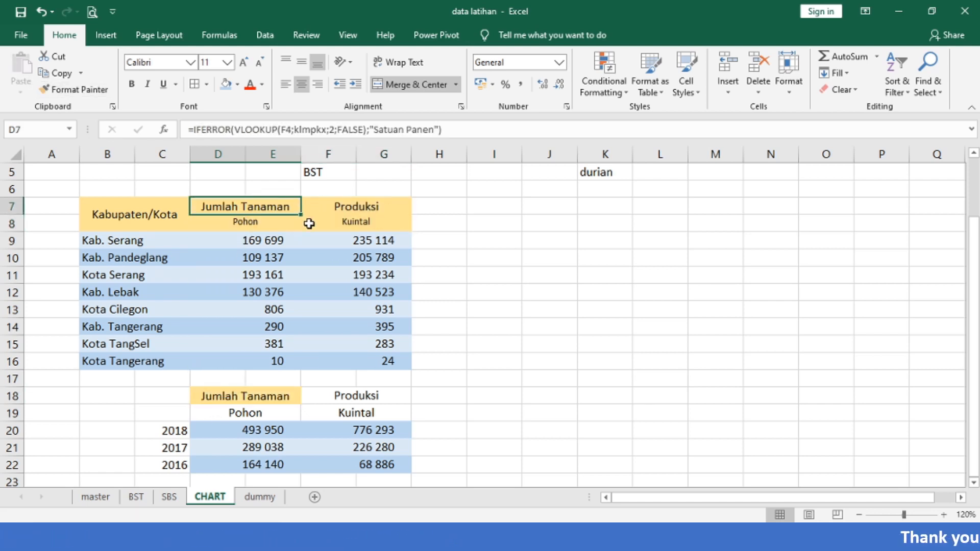
shift+click(351, 227)
click(76, 95)
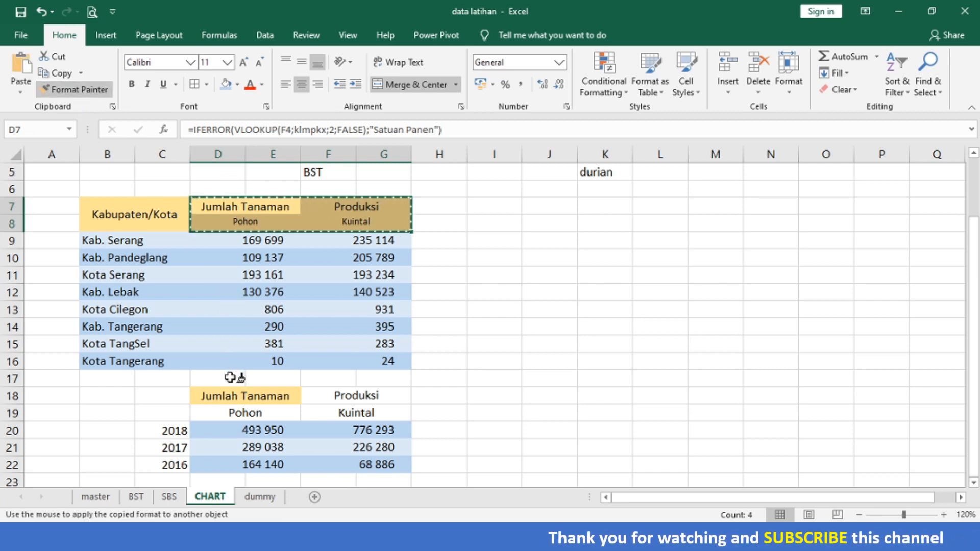
drag(234, 393, 357, 408)
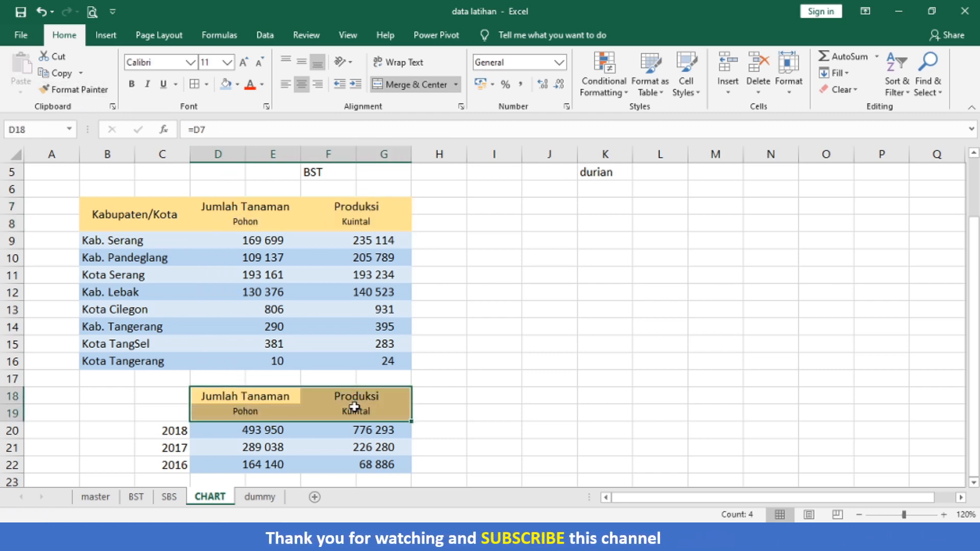
click(458, 406)
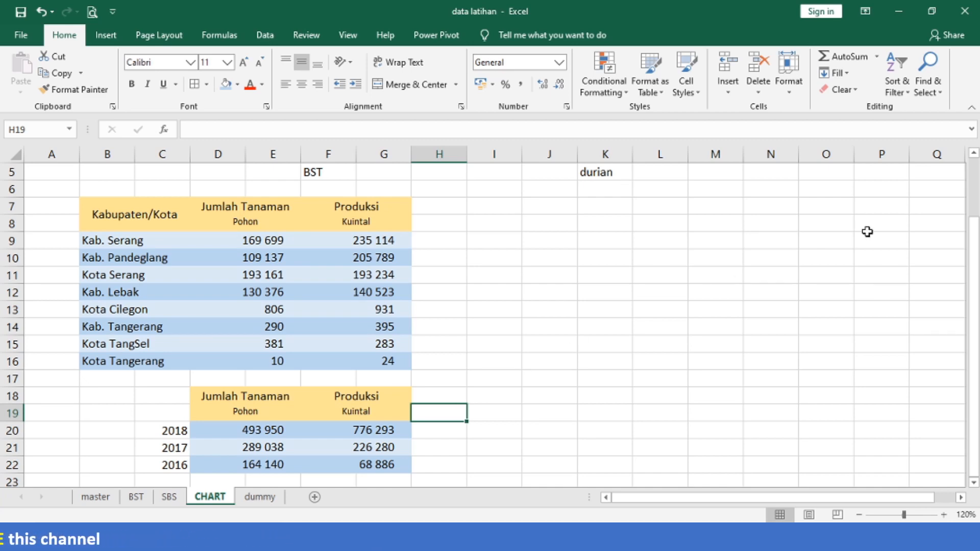
scroll(974, 187, up, 2)
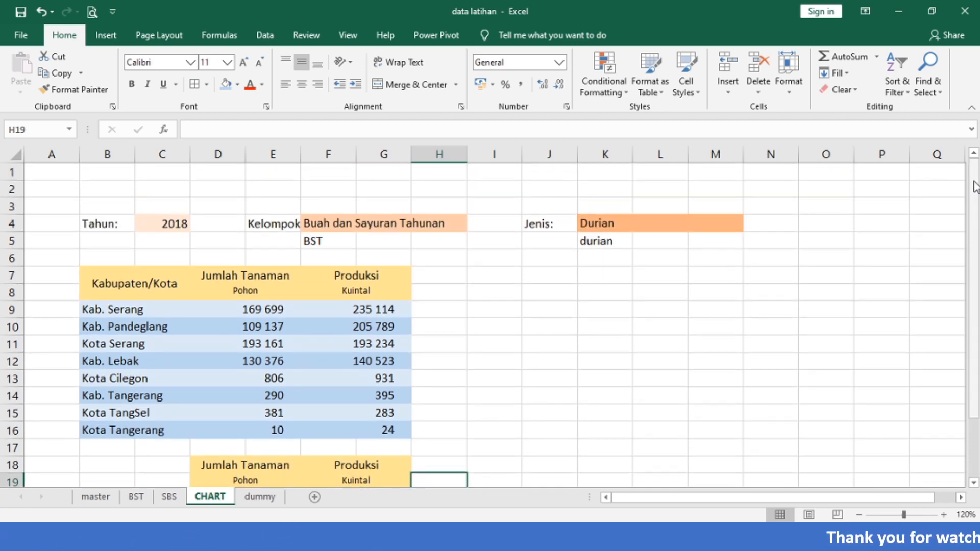
drag(974, 182, 975, 220)
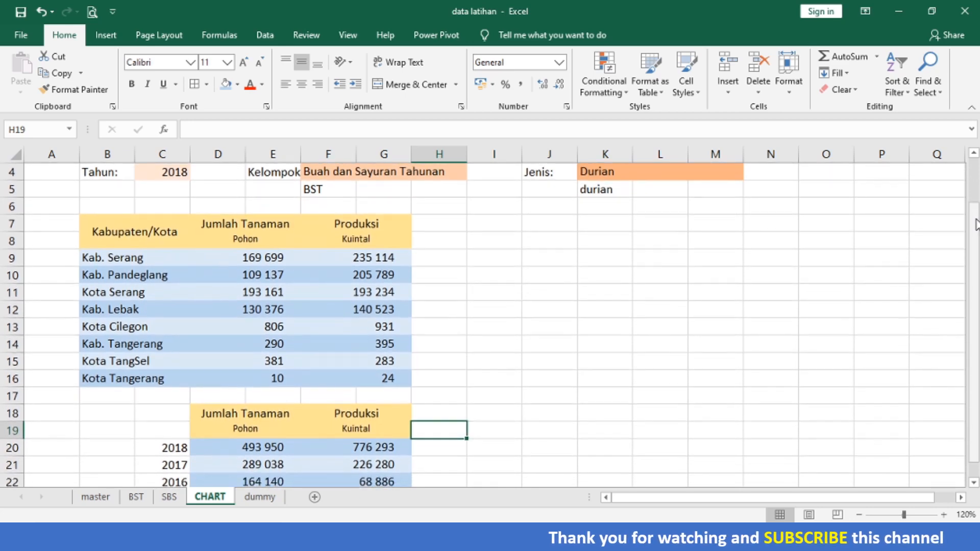